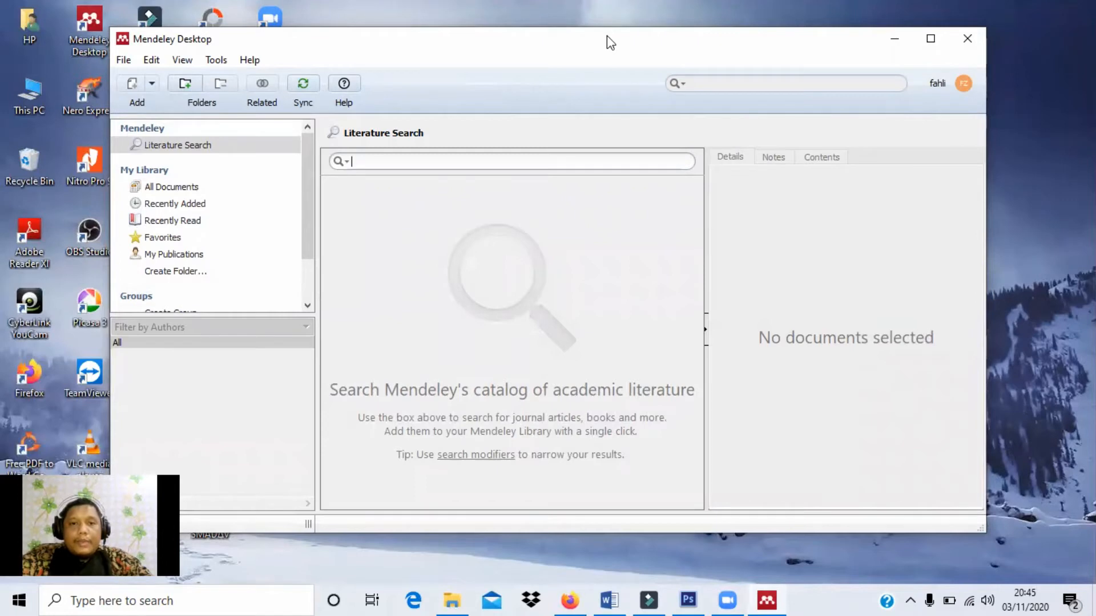
Step: Search the Mendeley literature catalog by title for "bimbingan dan konseling"
drag(620, 43, 701, 41)
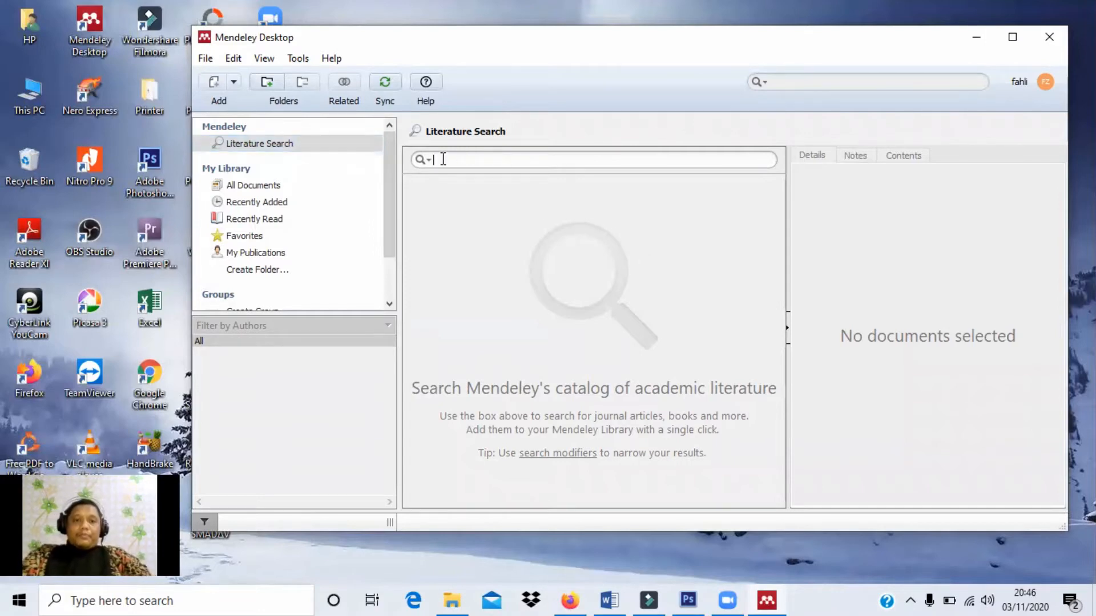
click(426, 161)
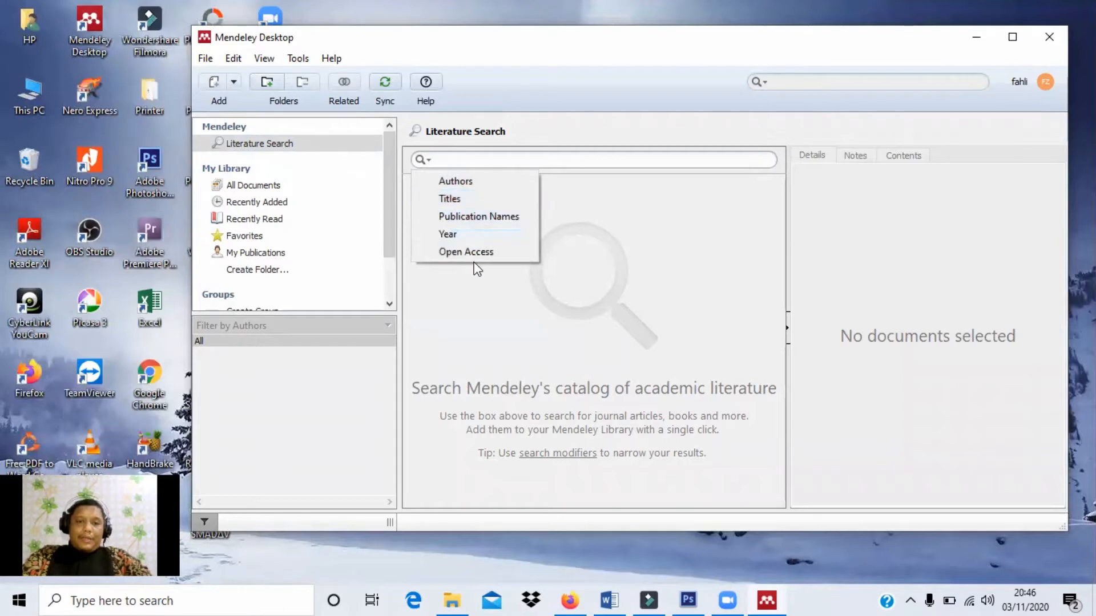
click(485, 200)
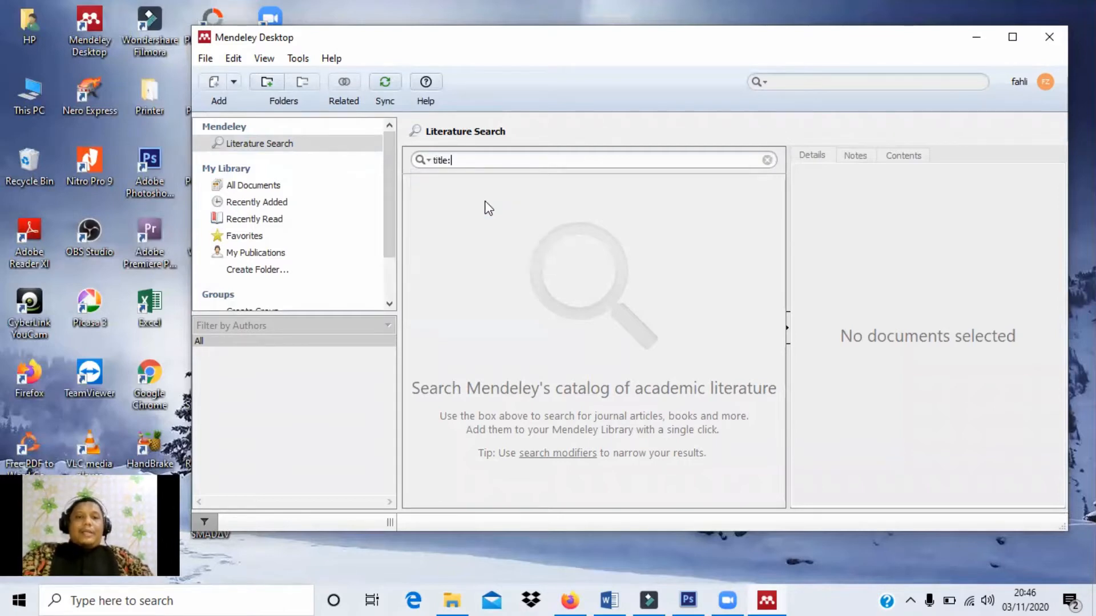
text(bimbingan dan konseling)
key(Return)
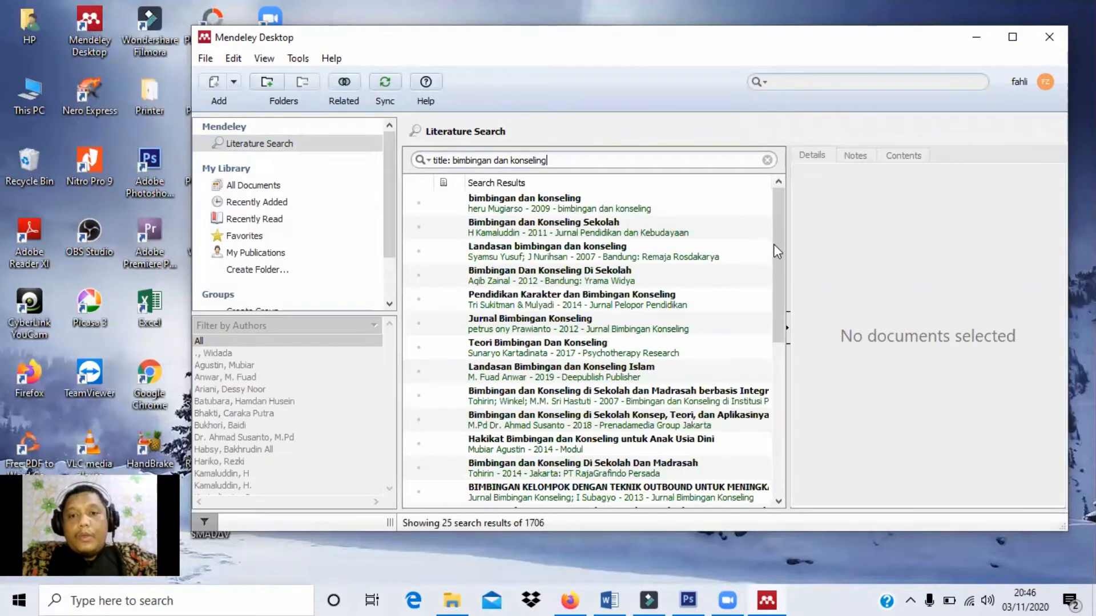
Step: Save the reference of the journal article "Bimbingan dan Konseling Sekolah" from the search results to the library
mouse_move(776, 230)
mouse_down()
mouse_move(769, 396)
mouse_move(789, 220)
mouse_up()
click(651, 207)
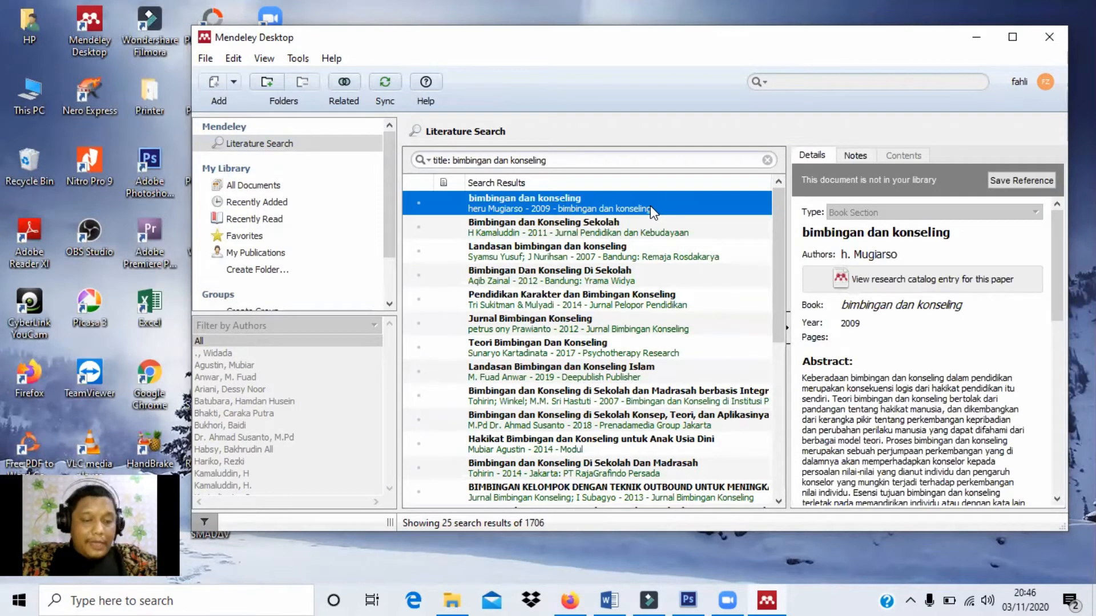
click(638, 224)
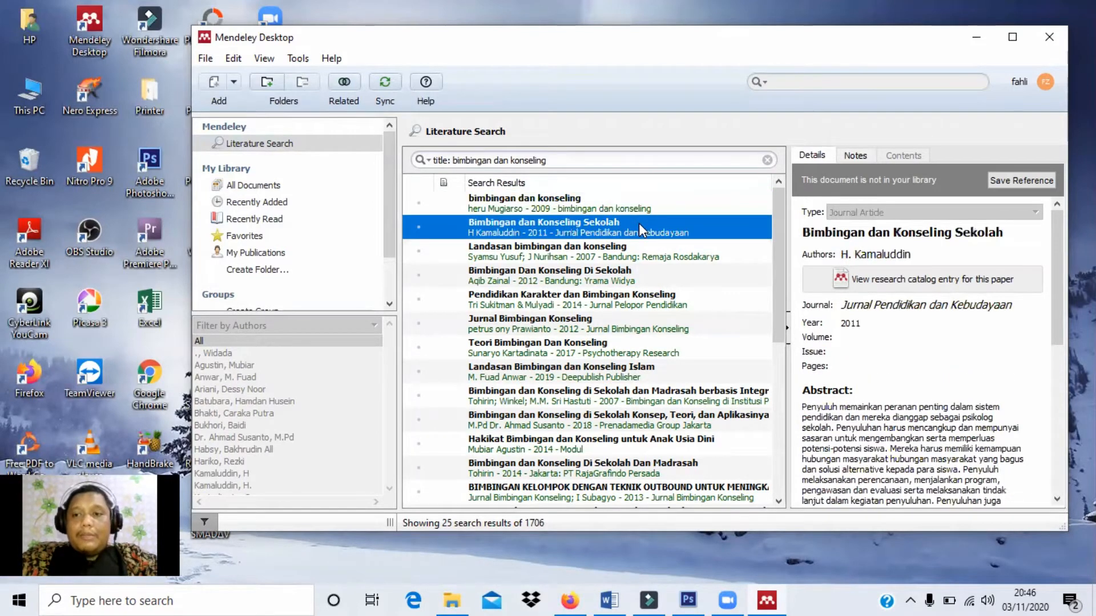
drag(1057, 241, 1048, 220)
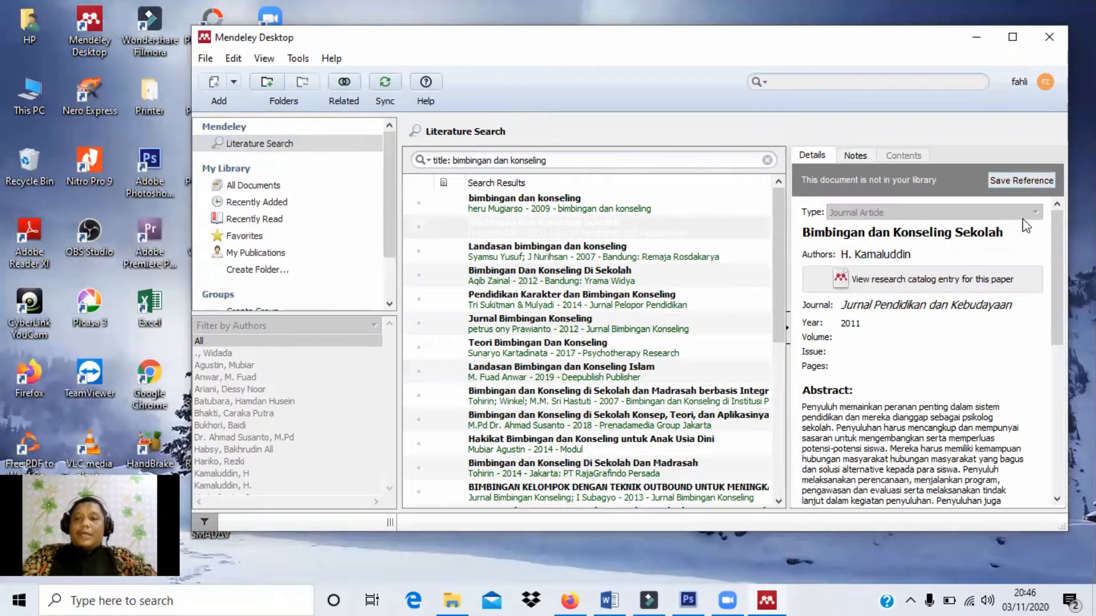
click(1015, 179)
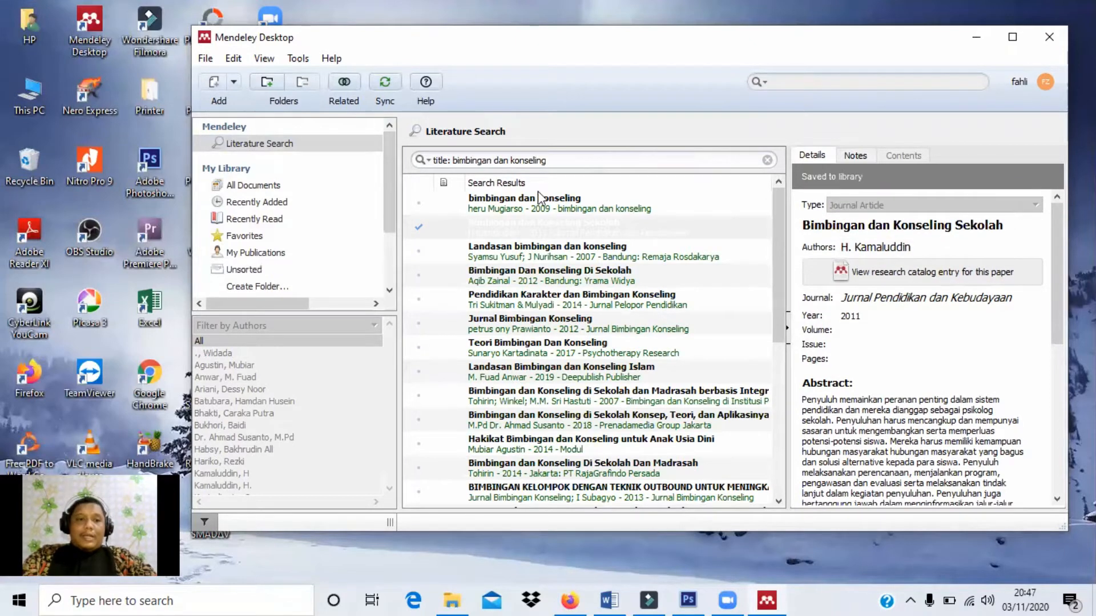
Step: Show the recently added documents and select the saved article to check its entry
click(271, 203)
click(518, 172)
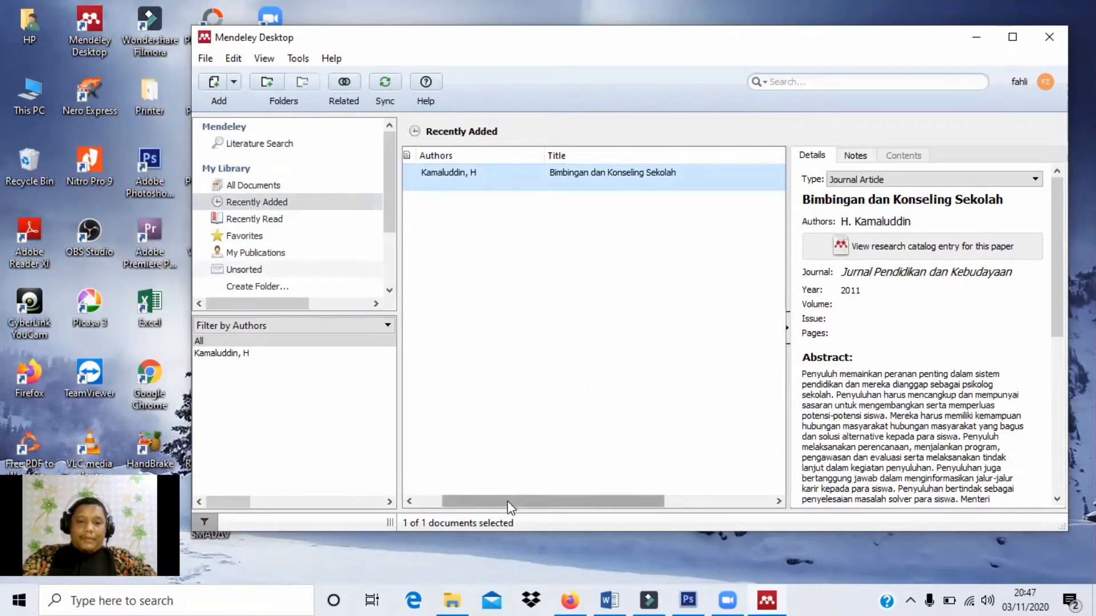
drag(508, 502, 482, 502)
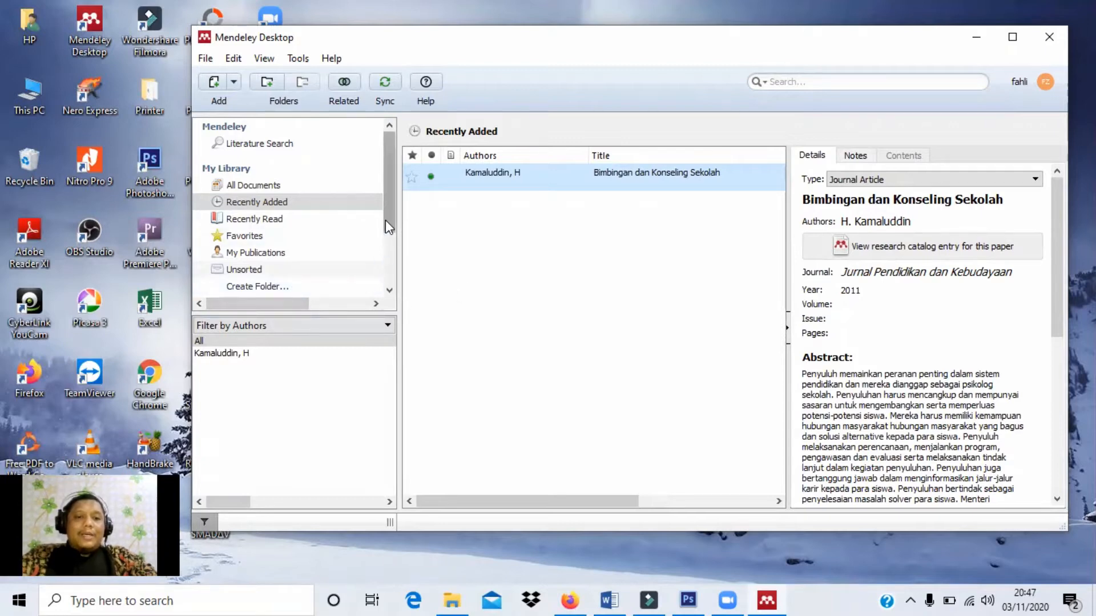
Step: Create a library folder named "Konseling"
scroll(386, 228, down, 2)
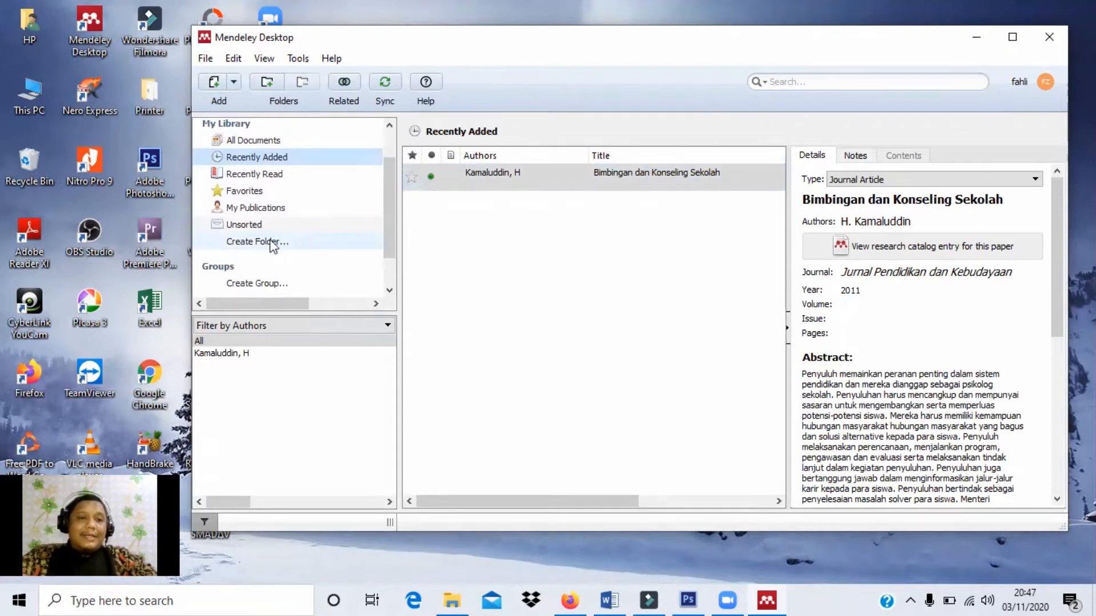
click(253, 242)
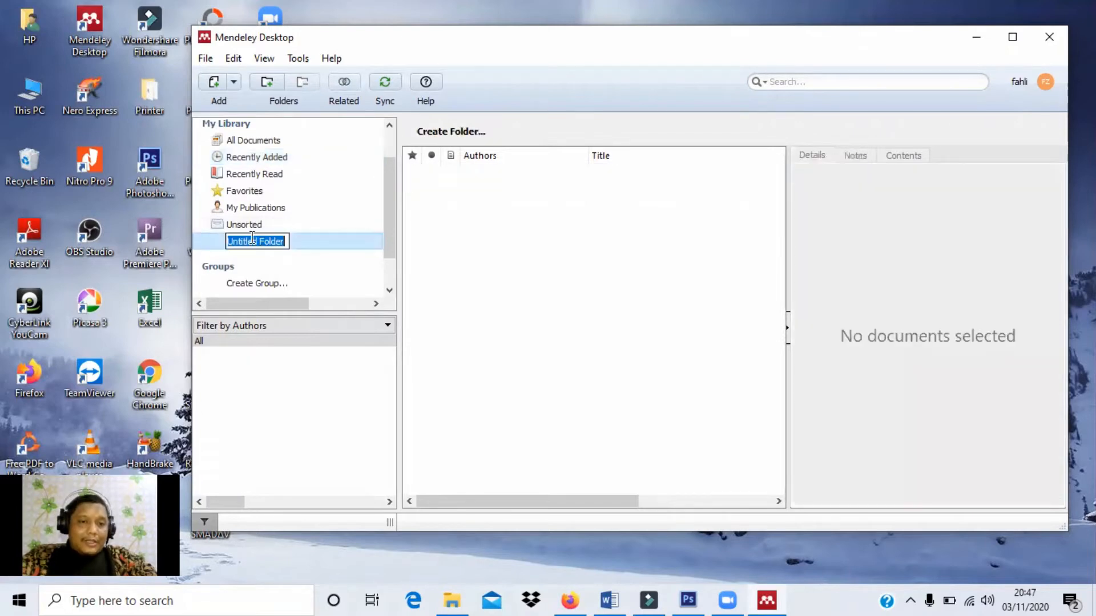
key(BackSpace)
text(KOnseling)
key(BackSpace)
key(BackSpace)
key(BackSpace)
key(BackSpace)
key(BackSpace)
key(BackSpace)
key(BackSpace)
key(BackSpace)
text(o)
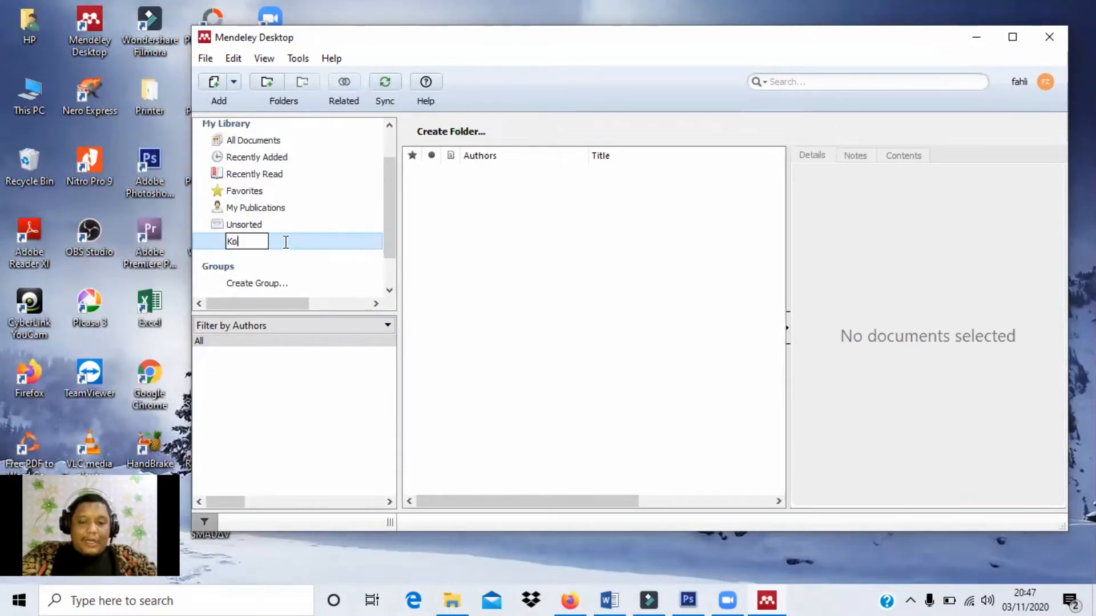
text(nseling)
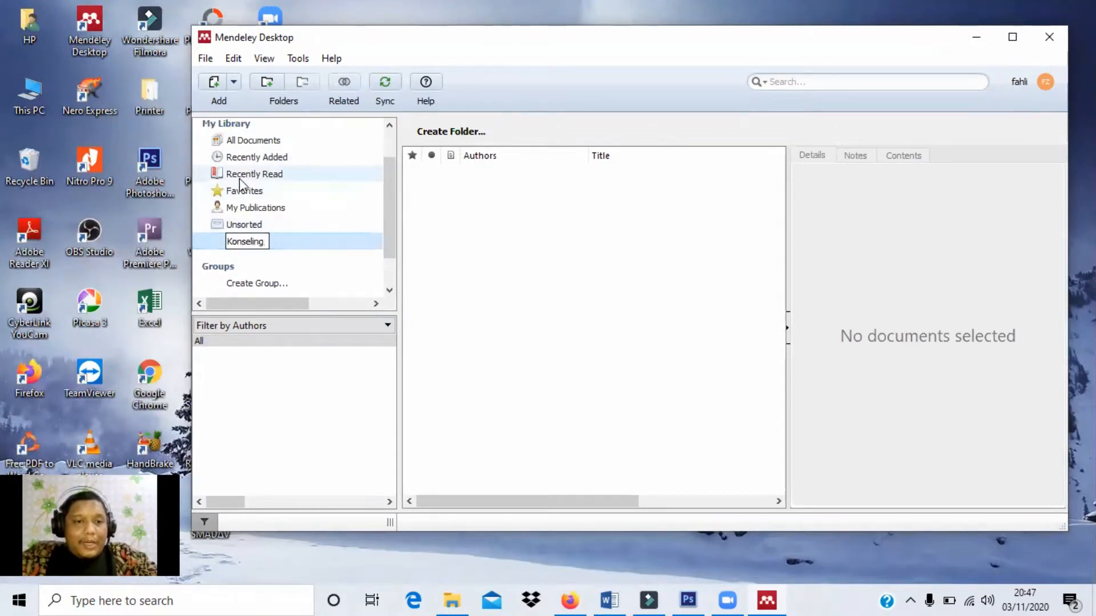
key(Return)
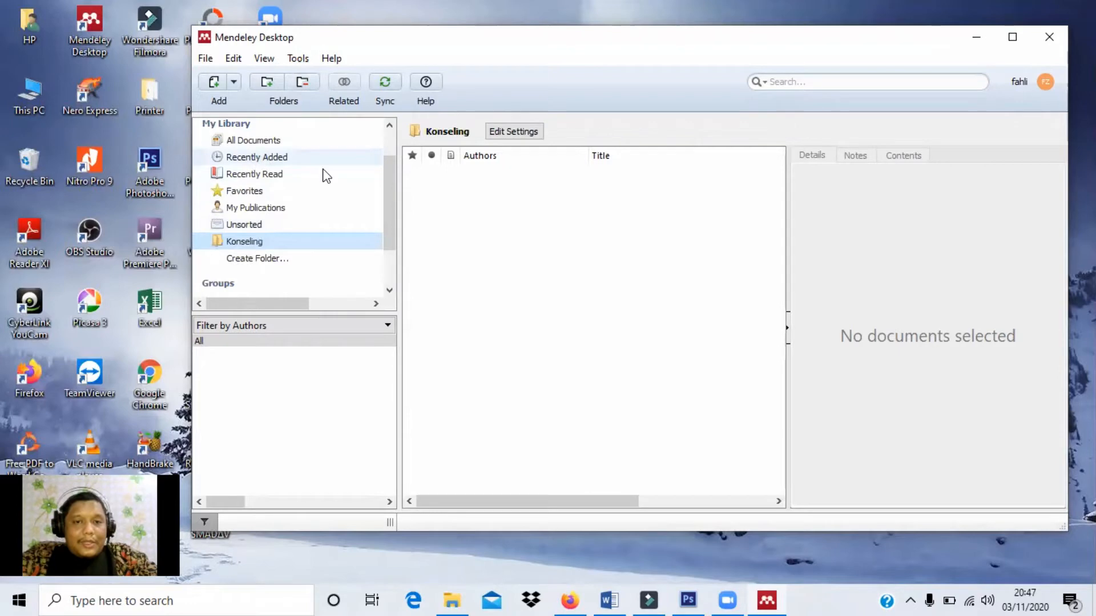
Step: Add the recently added article "Bimbingan dan Konseling Sekolah" to the Konseling folder and open that folder
click(294, 157)
drag(495, 178, 289, 239)
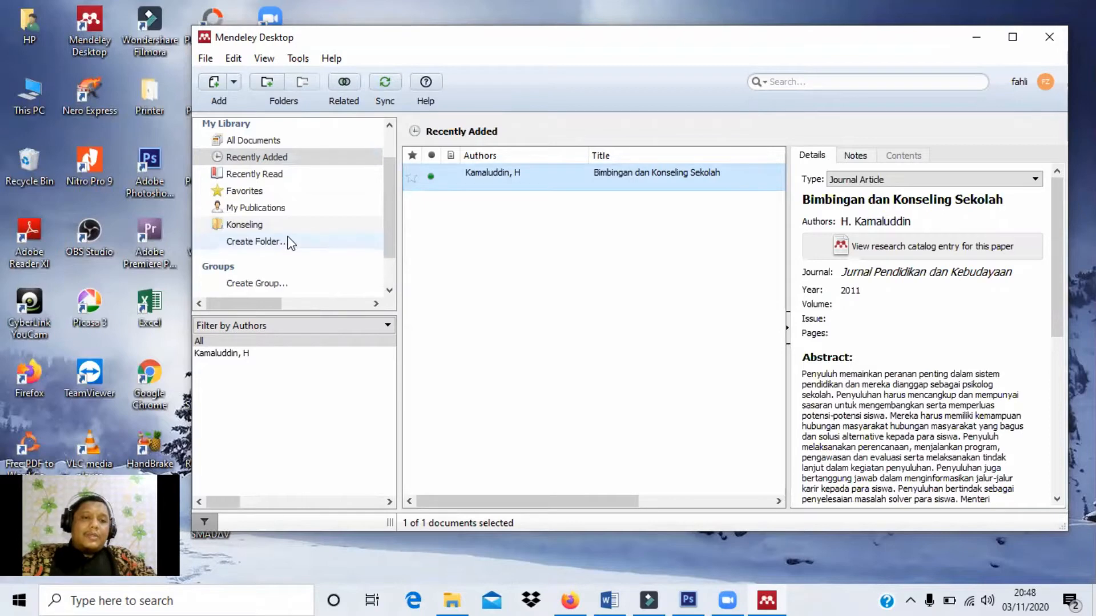
click(259, 224)
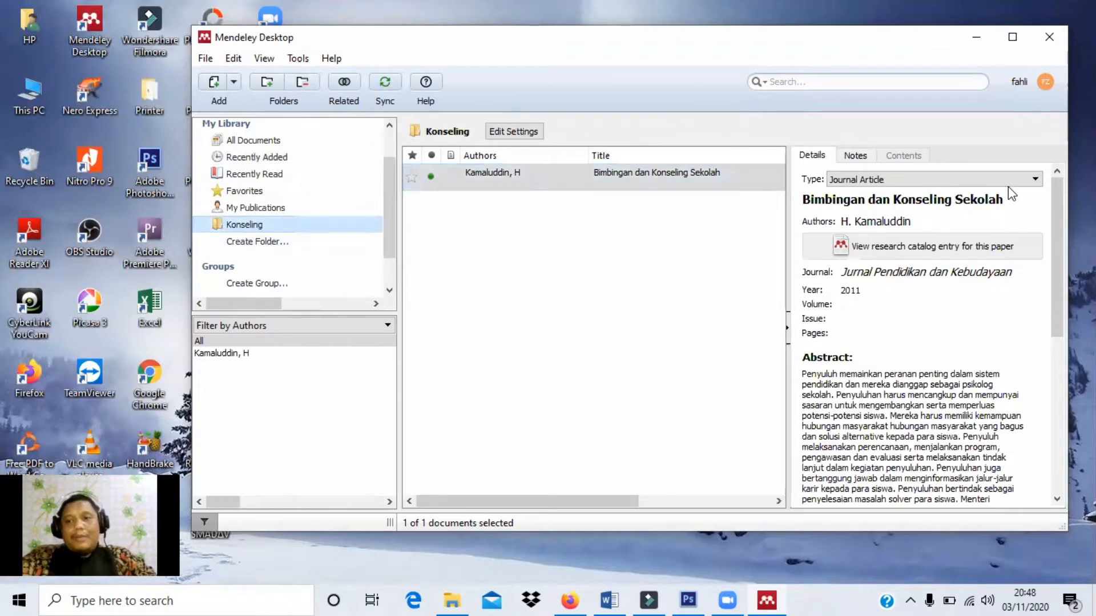
Step: Fill in the article's missing volume, issue and pages by looking up its DOI, and check the completed details
click(846, 304)
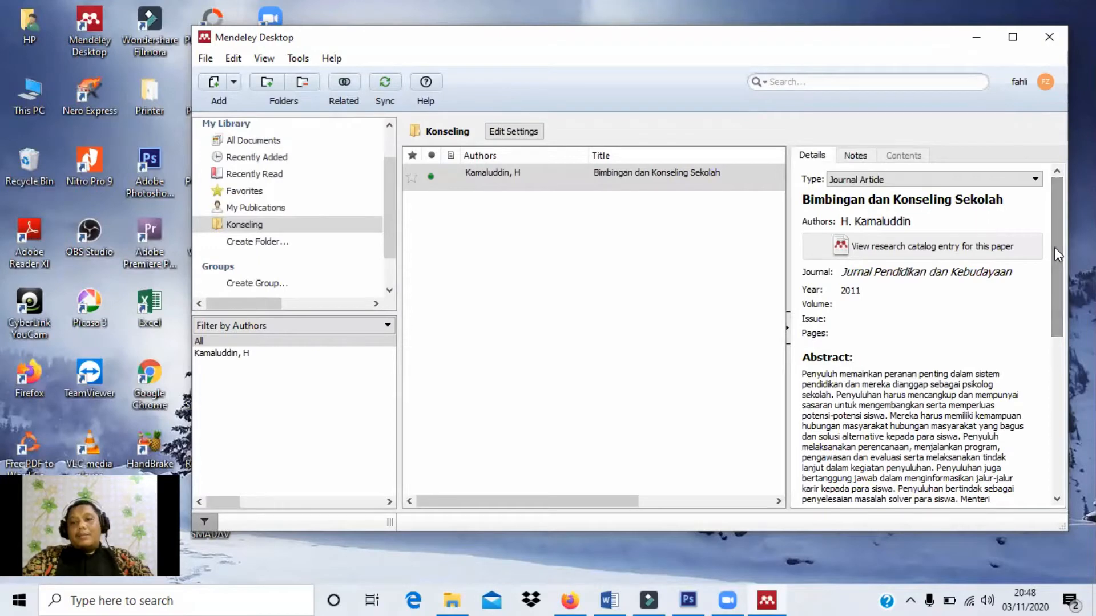
drag(1053, 248, 1051, 429)
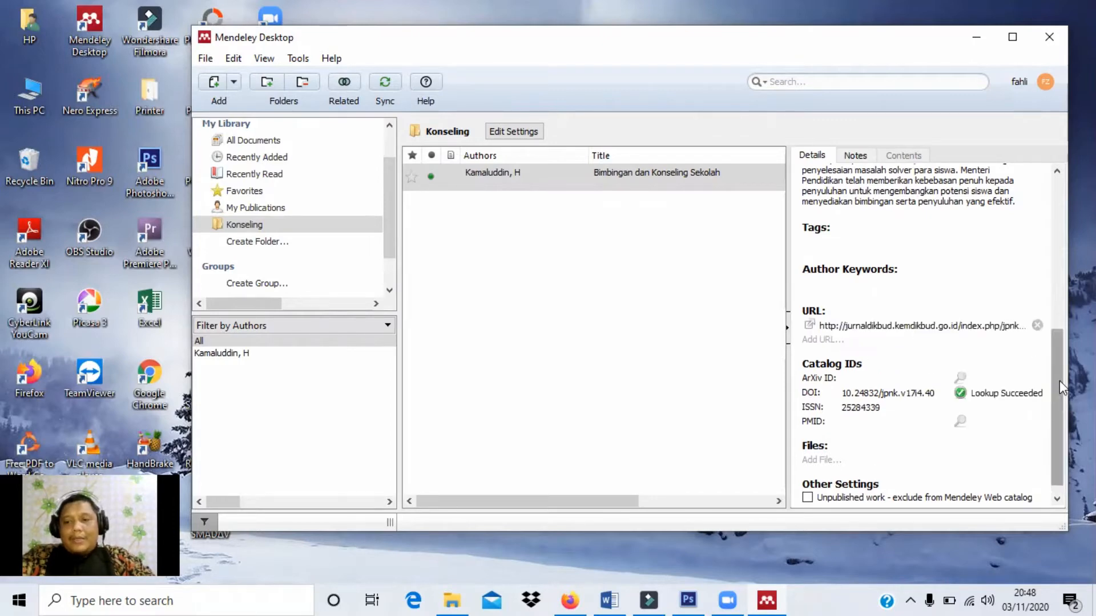
drag(1058, 381, 1043, 225)
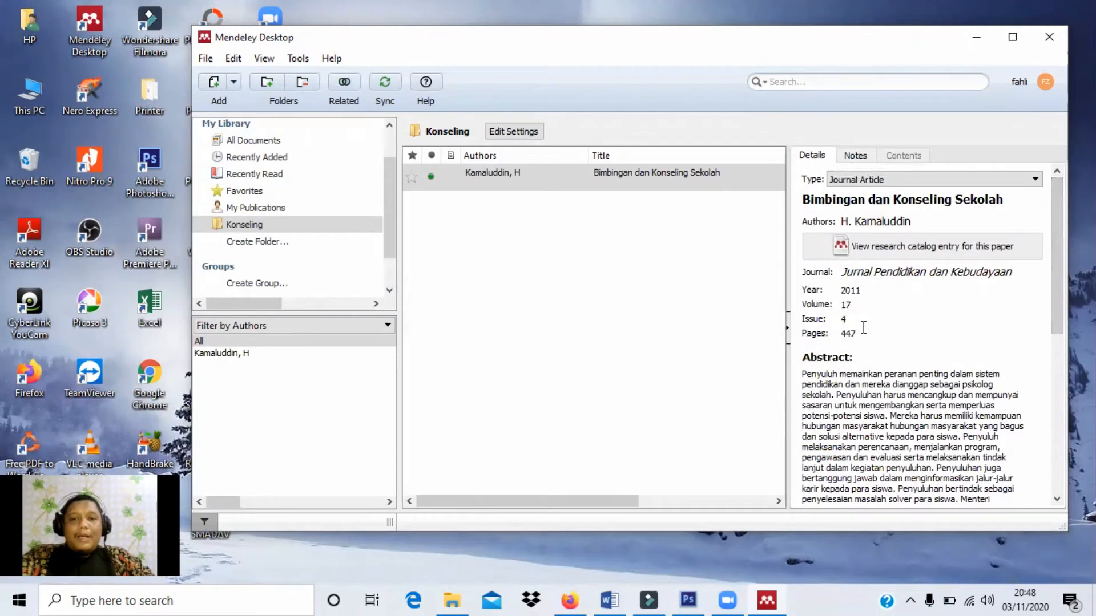
click(865, 334)
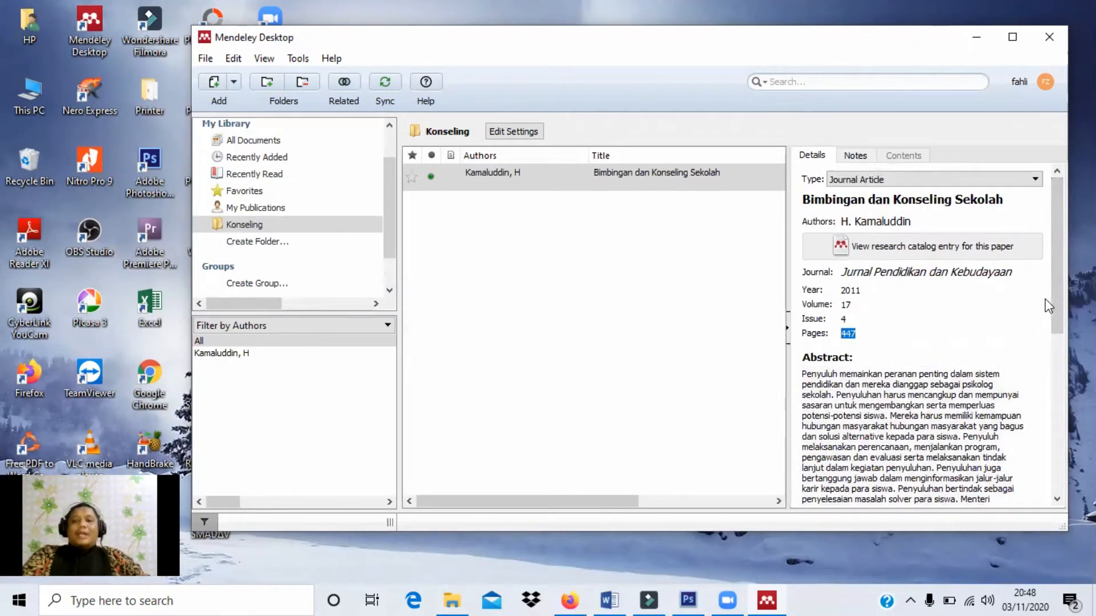
drag(1054, 290, 1050, 523)
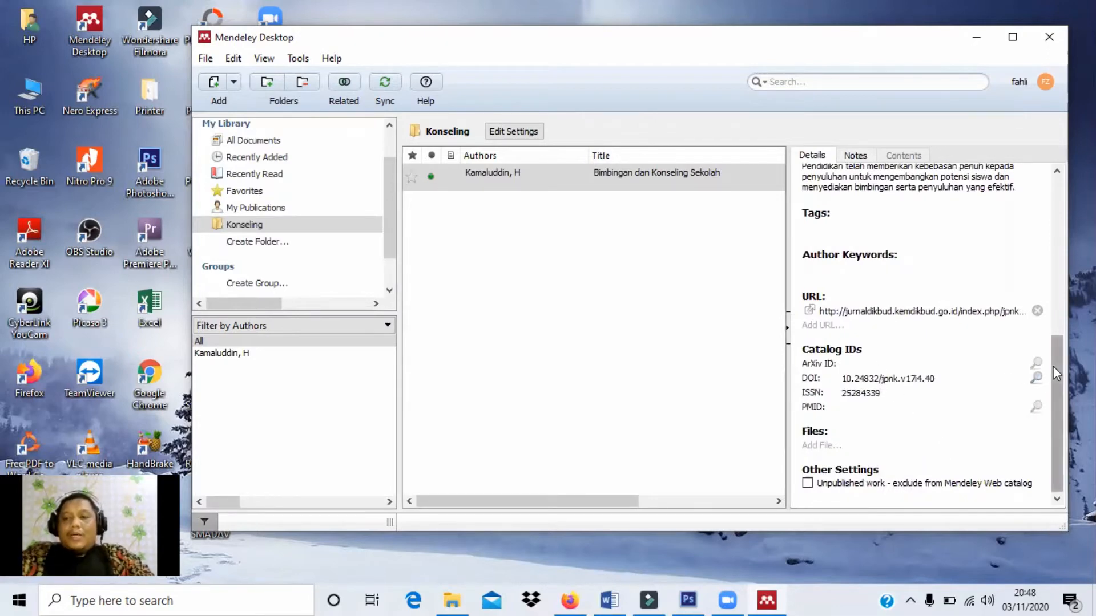
drag(1056, 374, 1056, 214)
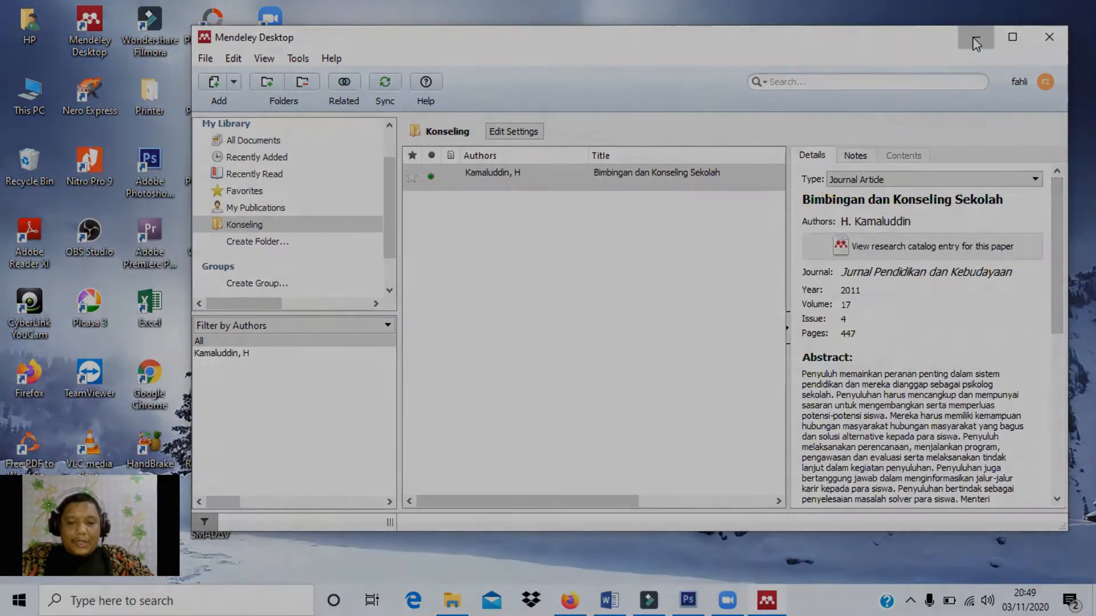
Step: Minimize Mendeley, switch to Firefox and open the SINTA journals page at sinta.ristekbrin.go.id/journals
click(976, 38)
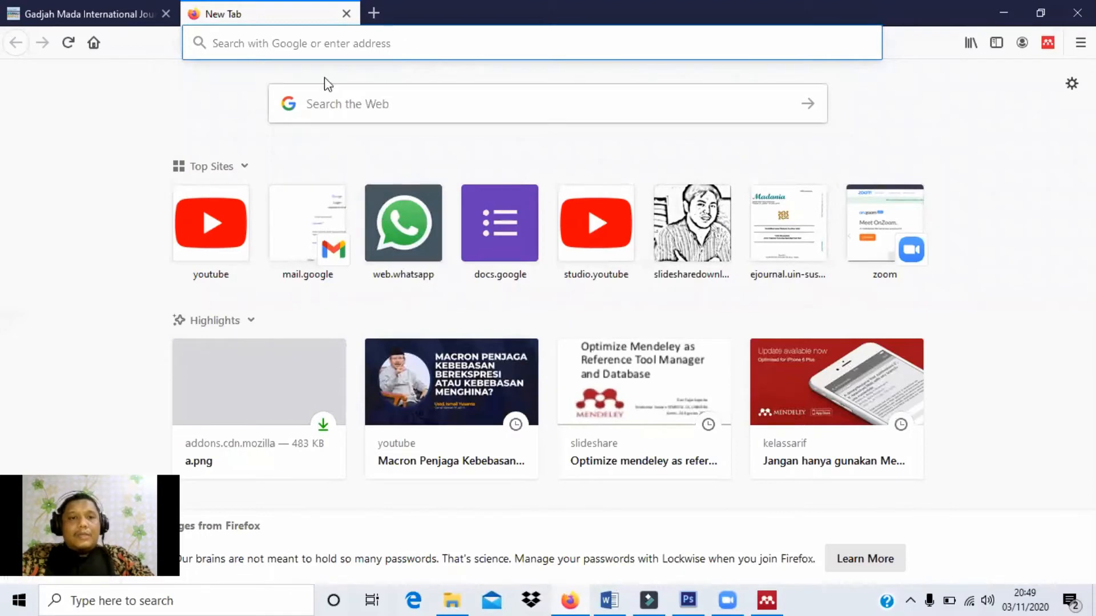
text(sinta)
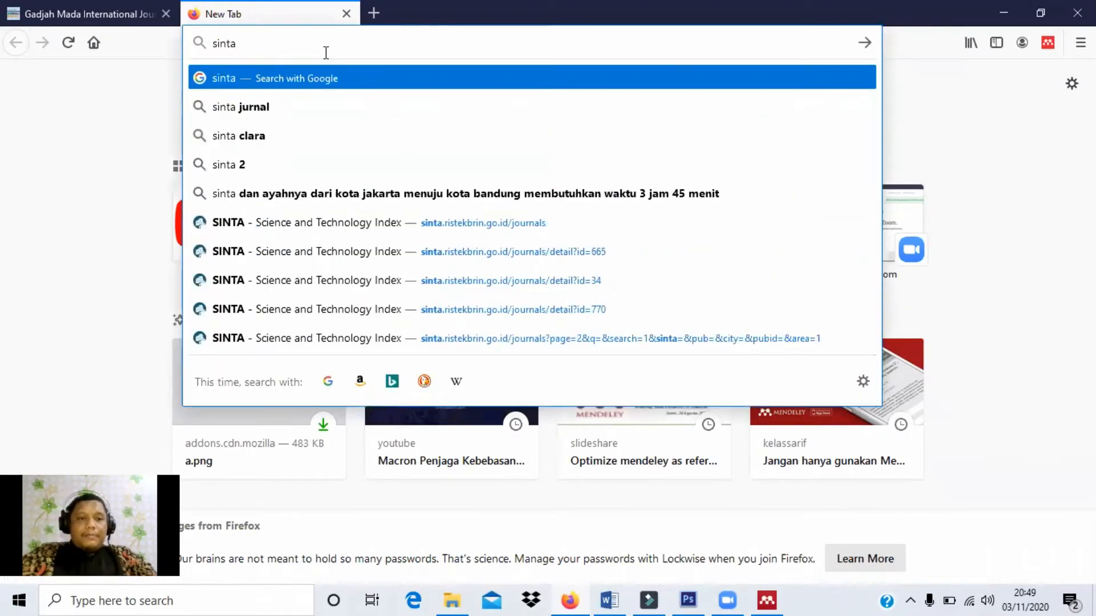
key(Down)
key(Down)
key(Down)
key(Down)
key(Down)
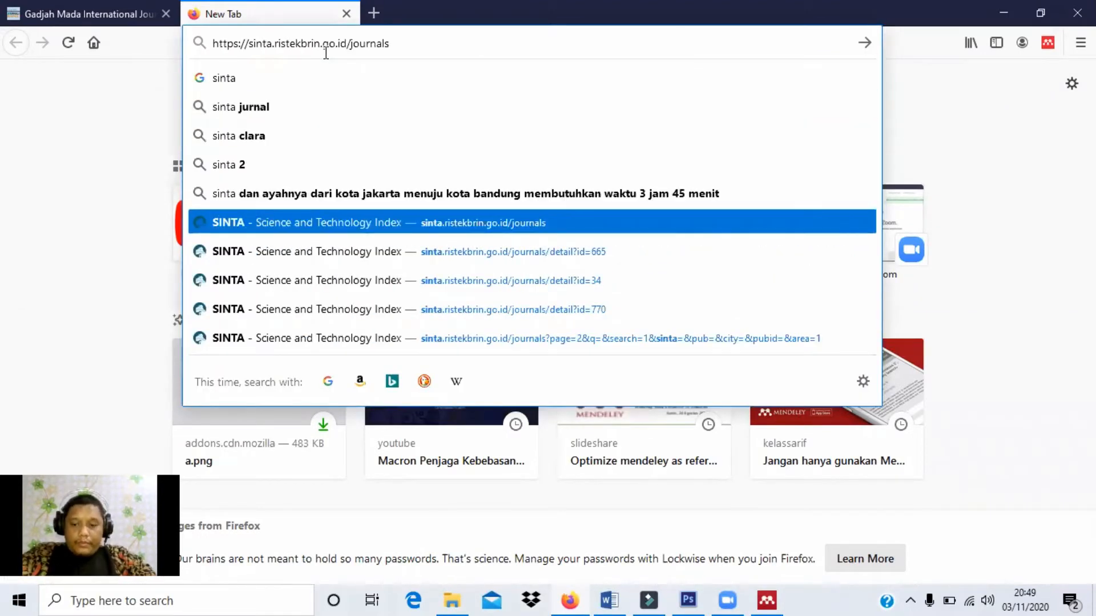
key(Return)
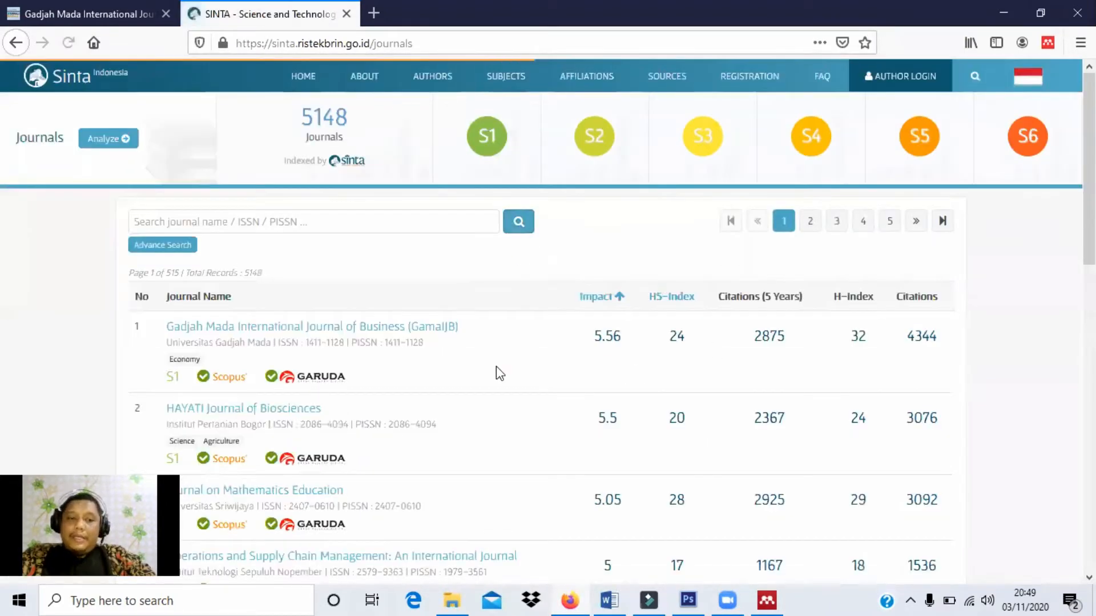
Step: Open the Gadjah Mada International Journal of Business website from its SINTA profile and show the current issue's articles
click(251, 334)
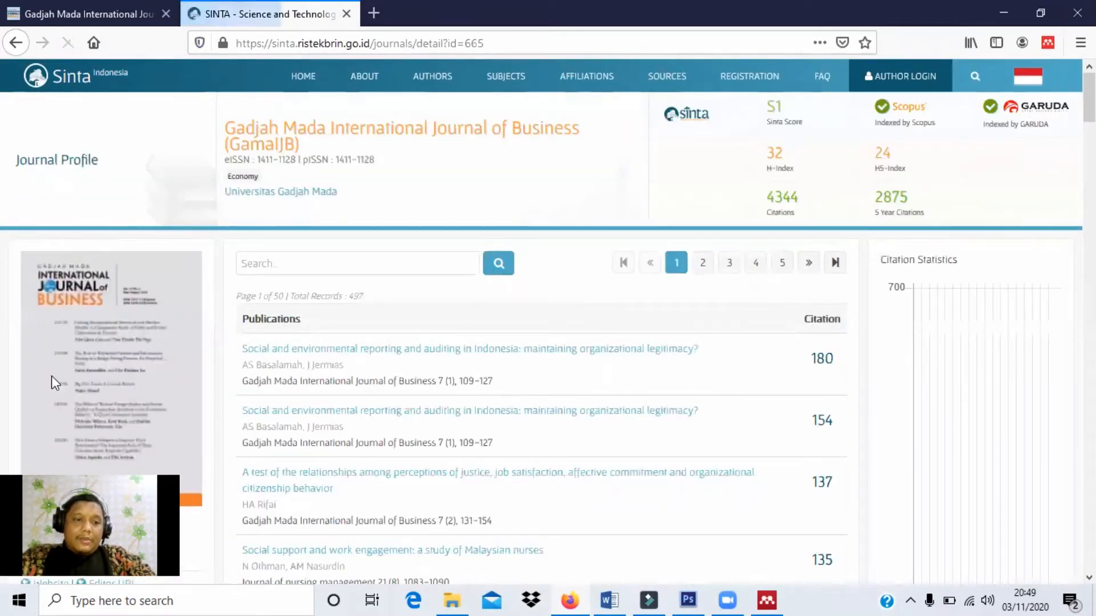
scroll(140, 92, down, 8)
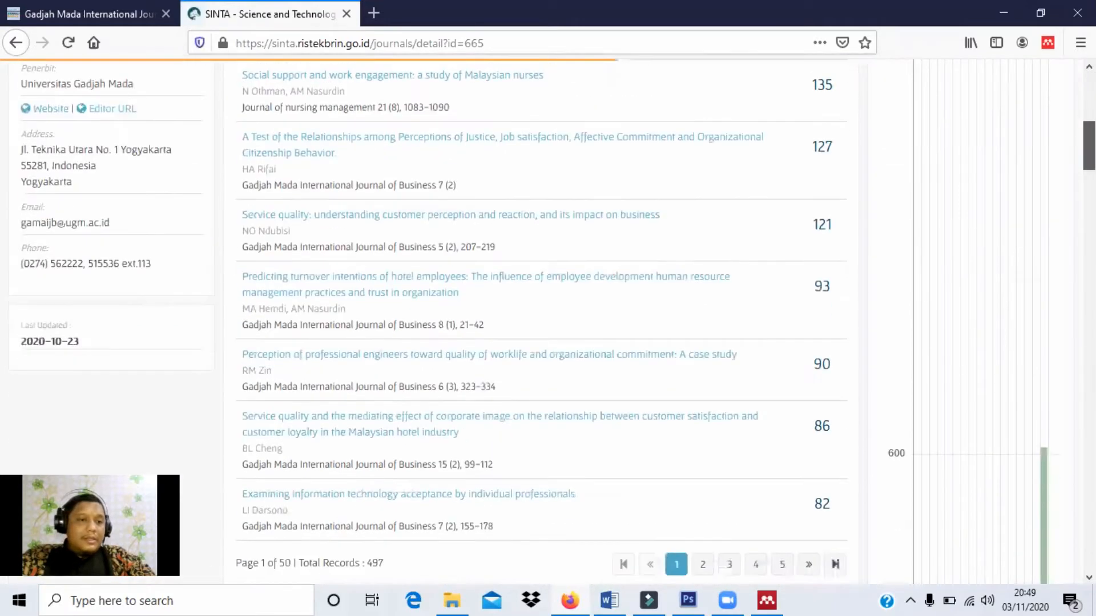
click(51, 111)
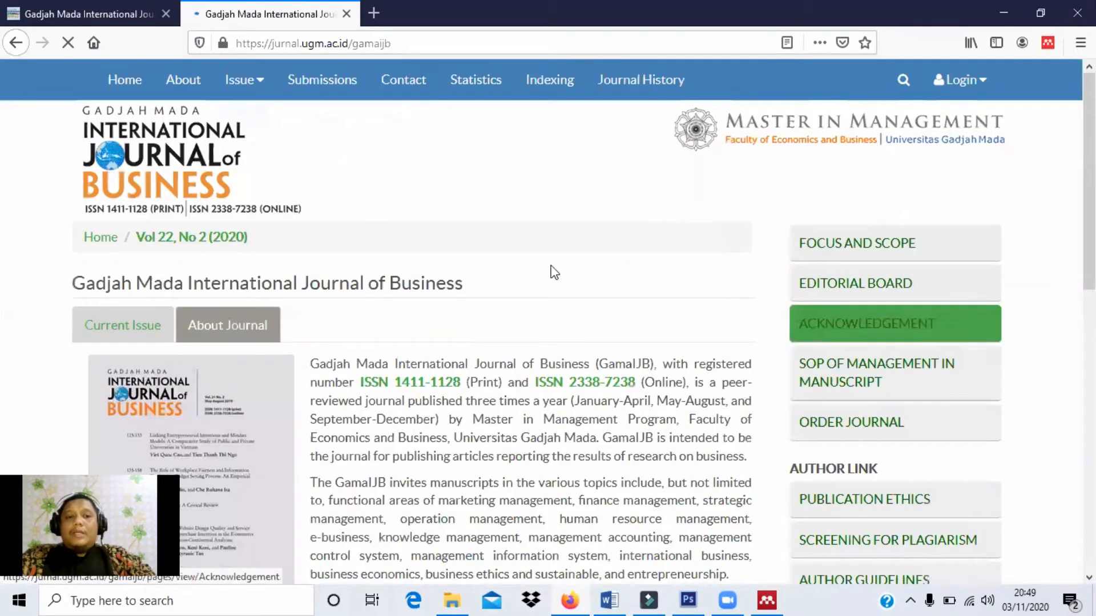
click(116, 326)
drag(1089, 137, 1089, 217)
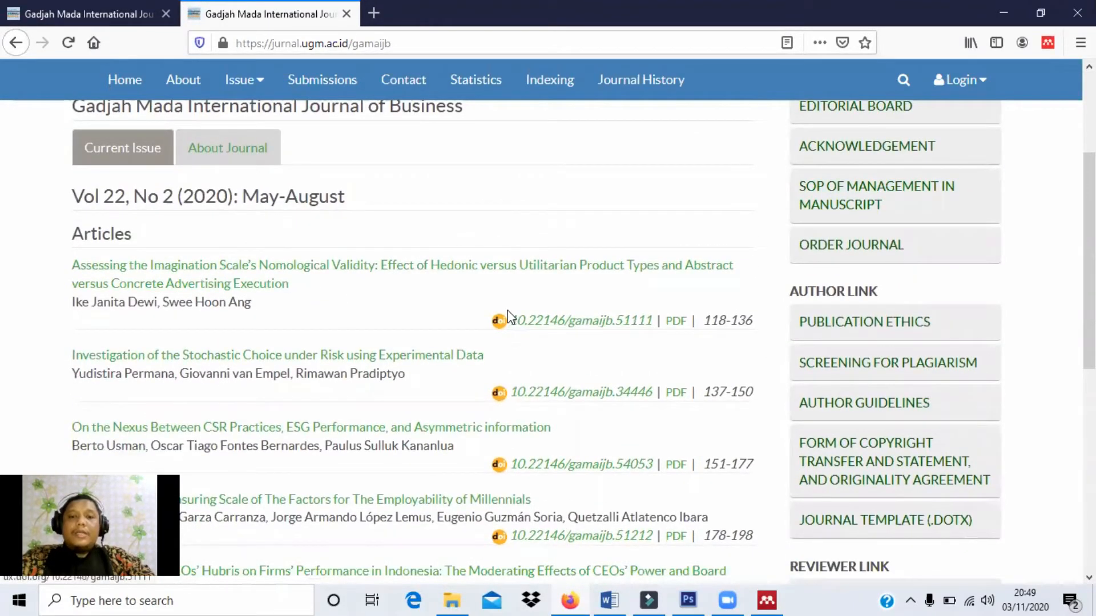
Step: Copy the DOI 10.22146/gamaijb.51111 of the first article in Vol 22, No 2 (2020)
drag(519, 317, 657, 320)
click(501, 291)
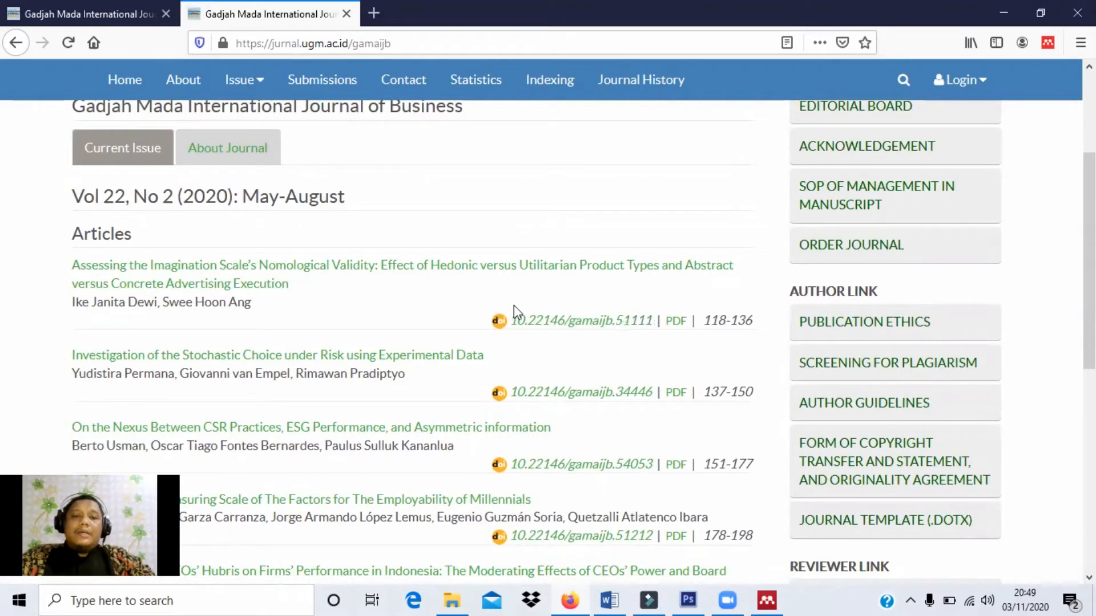
drag(524, 318, 654, 330)
key(ctrl+c)
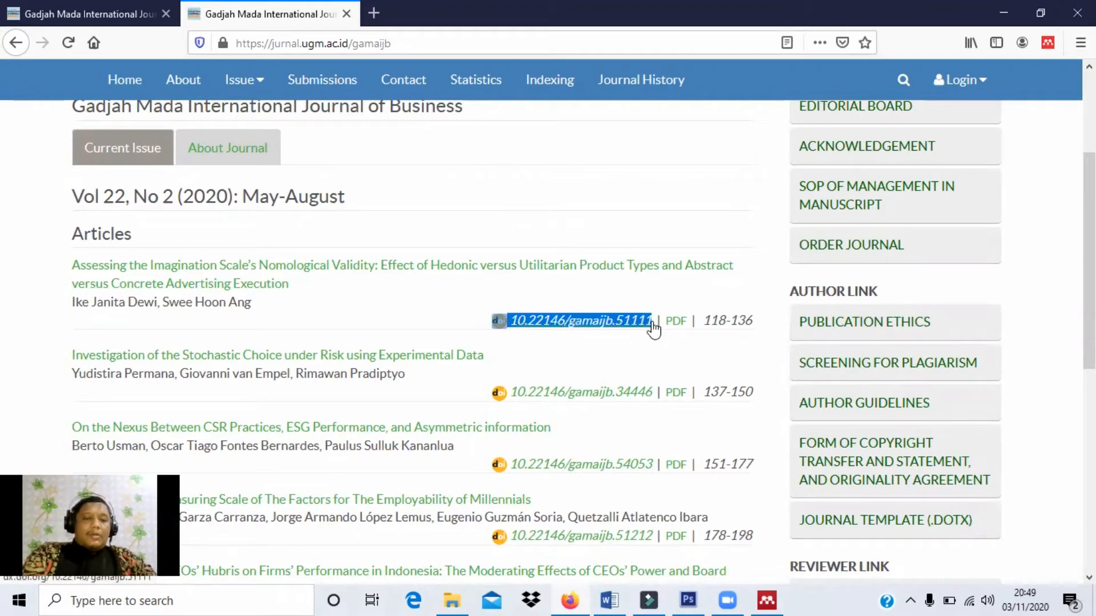
Step: Switch to Mendeley Desktop and start a manual entry in the Konseling folder with the type Journal Article
click(777, 599)
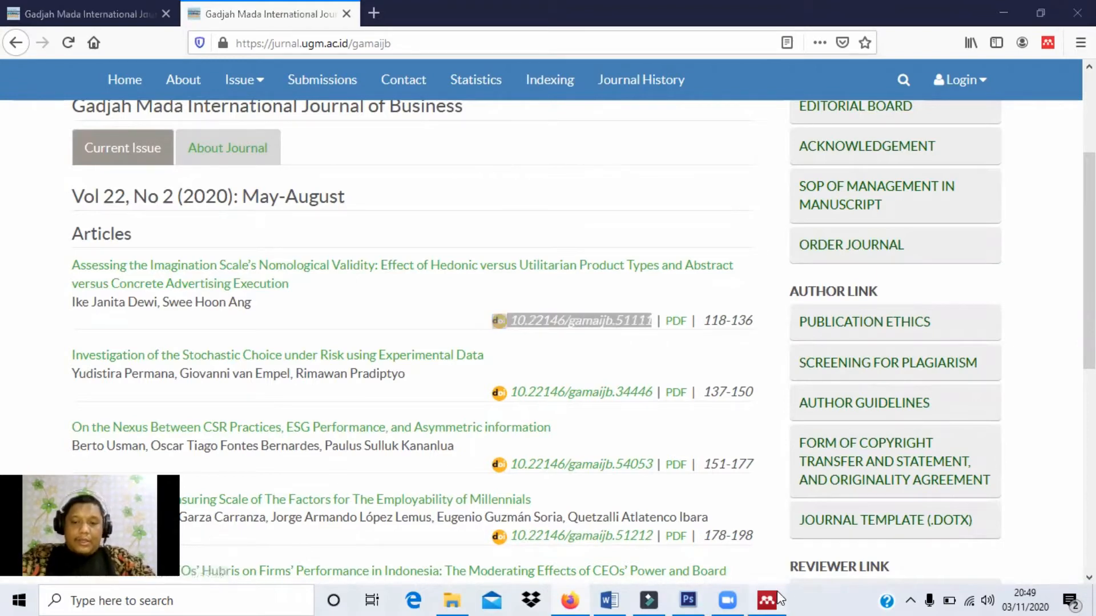
click(235, 84)
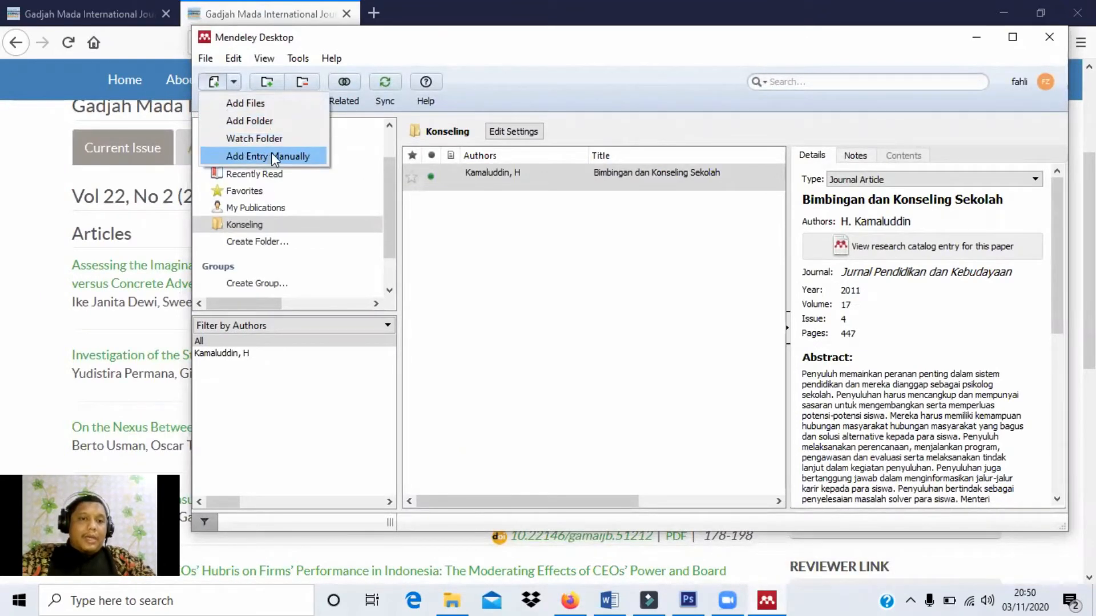
click(233, 84)
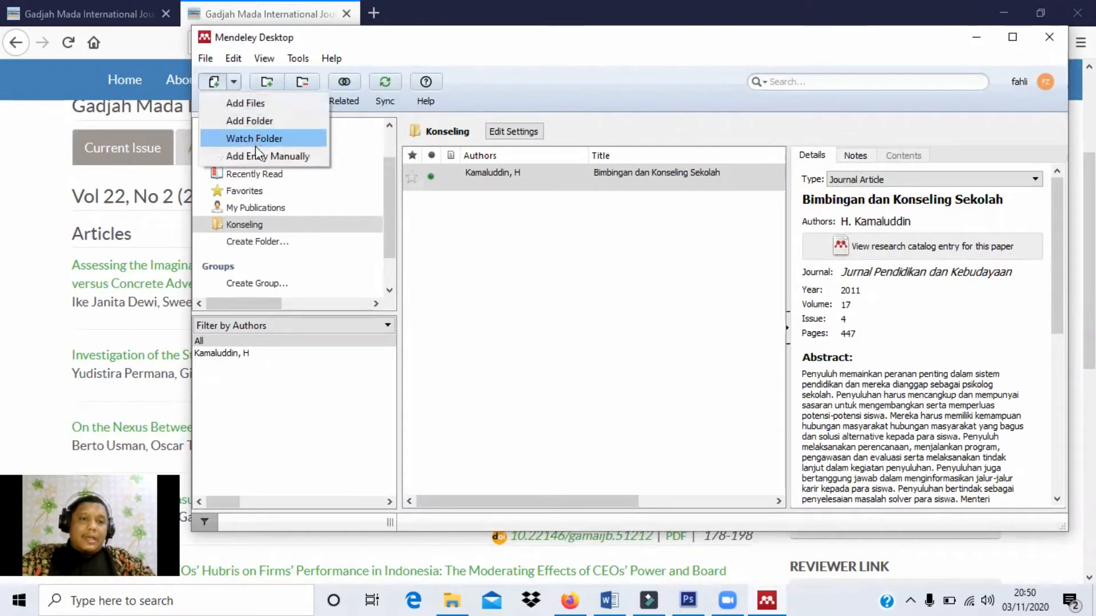
click(255, 153)
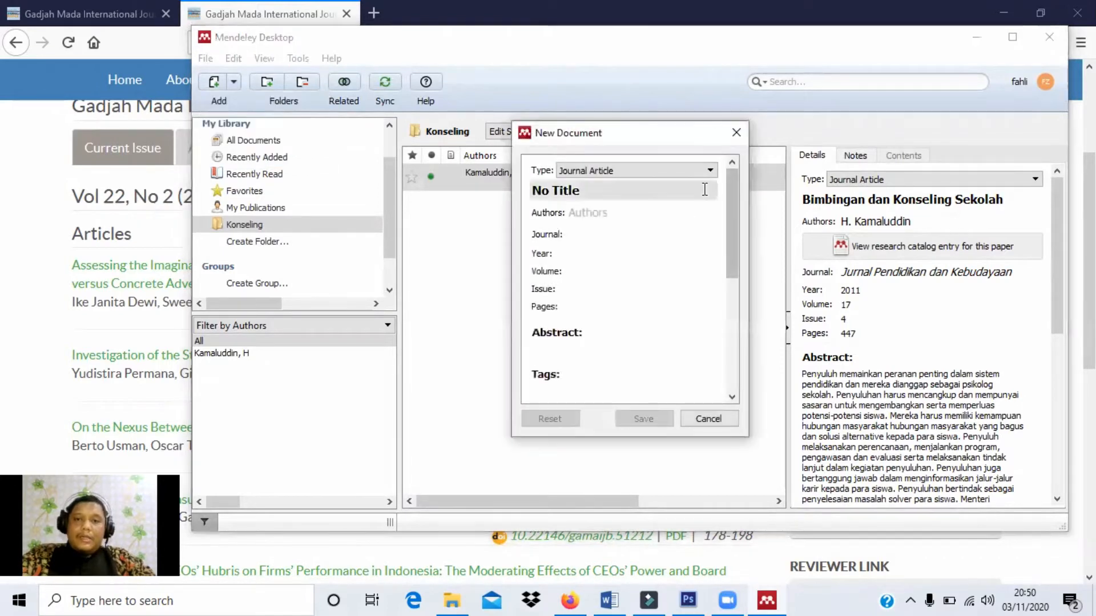
click(679, 170)
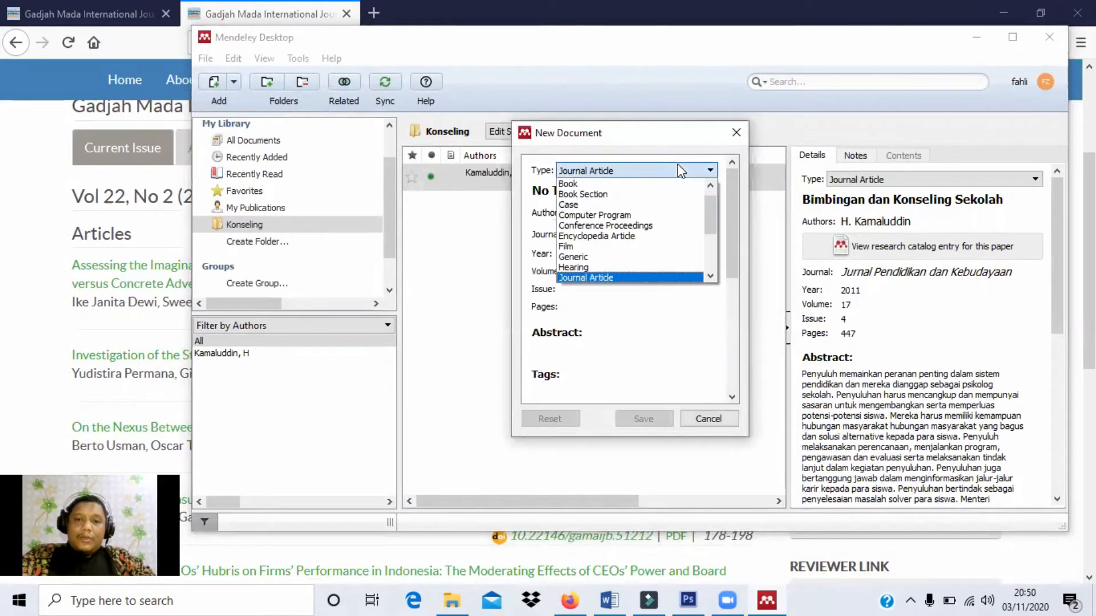
click(657, 278)
Step: Enter the copied DOI 10.22146/gamaijb.51111 in the new document, retrieve its details by DOI lookup, and save the entry
drag(734, 200, 743, 331)
click(590, 286)
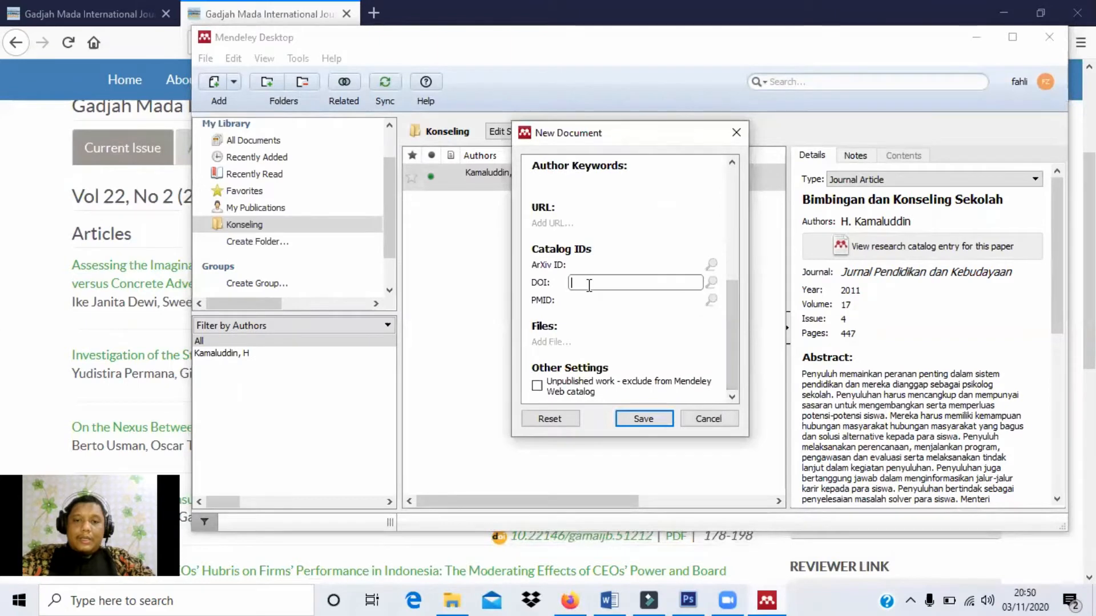
key(ctrl+v)
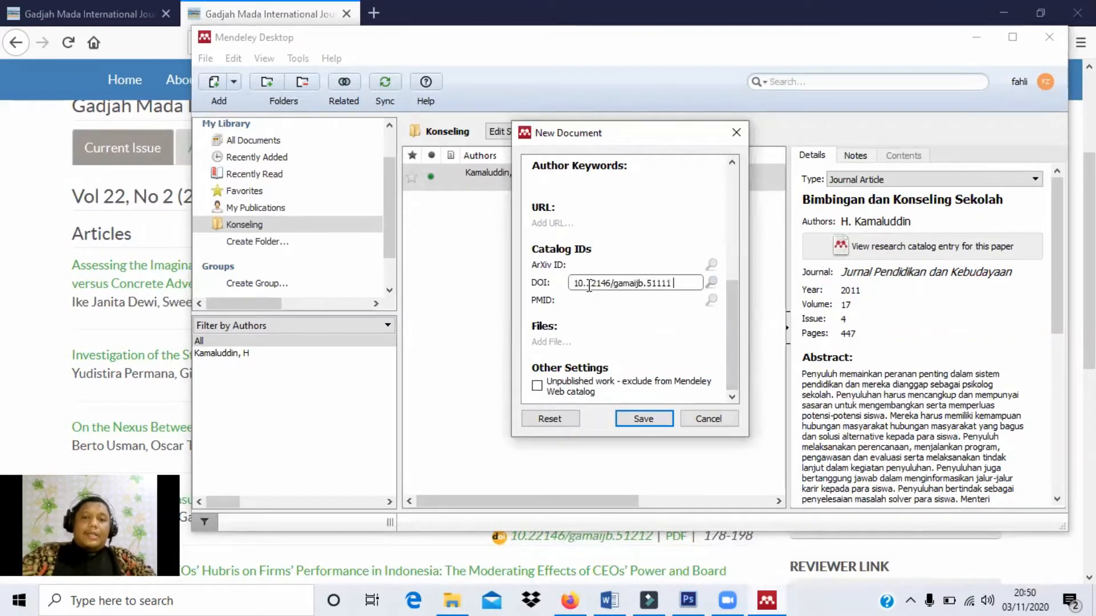
click(710, 279)
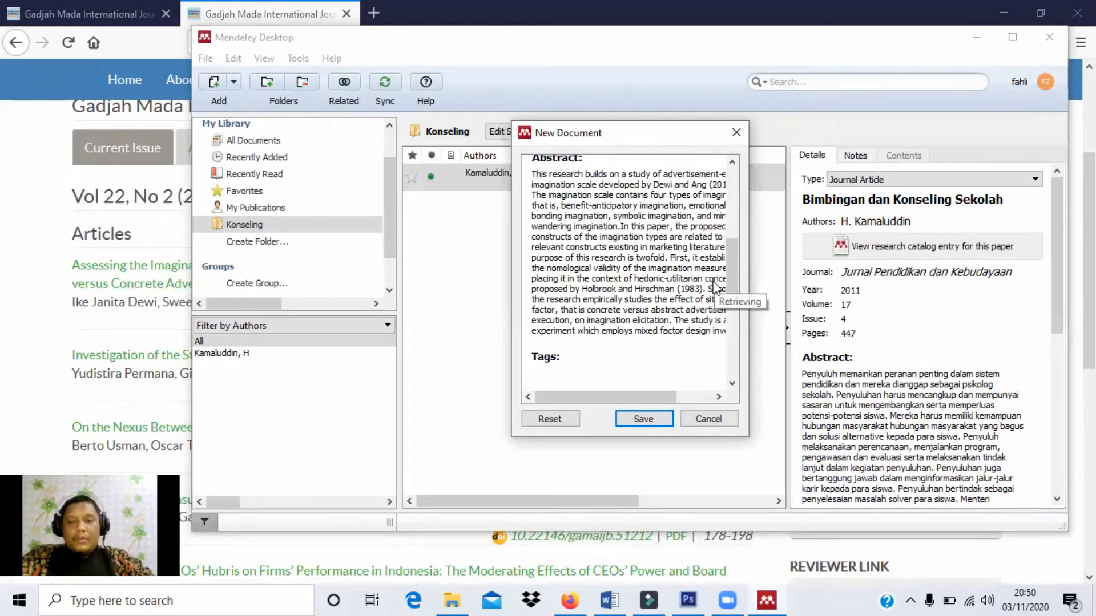
drag(732, 295, 718, 229)
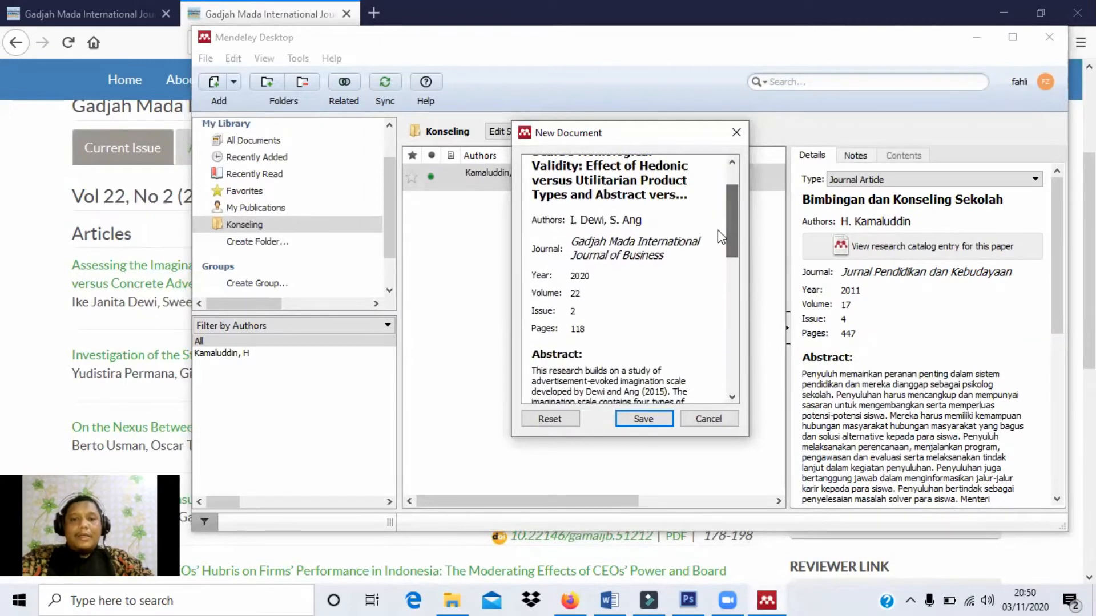
click(650, 420)
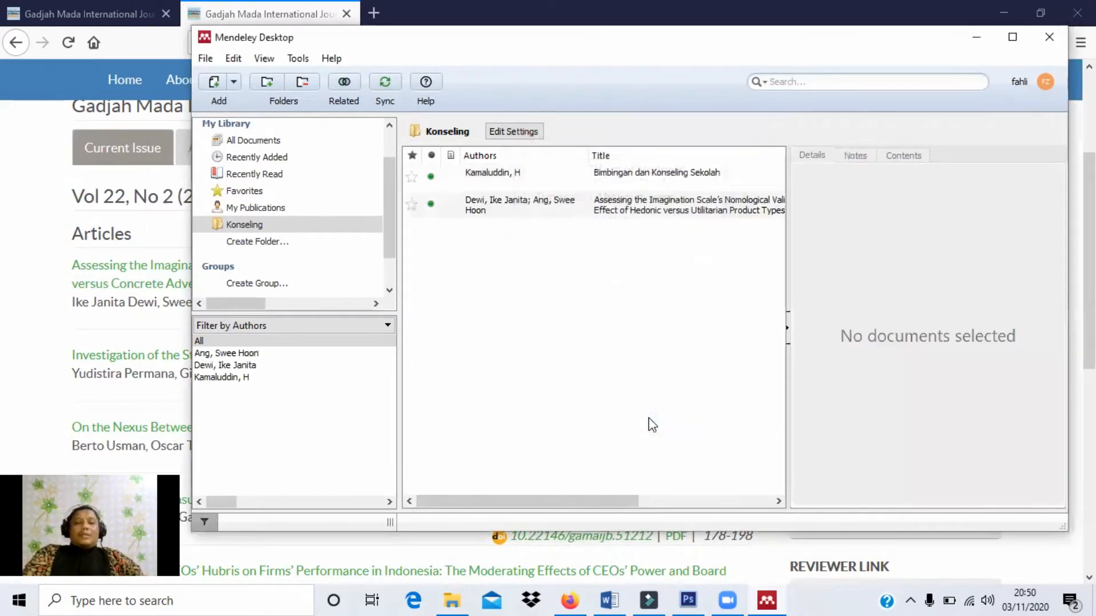
Step: Examine the new article's details and compare the listings in Recently Added, My Publications, the Konseling folder and All Documents
click(507, 210)
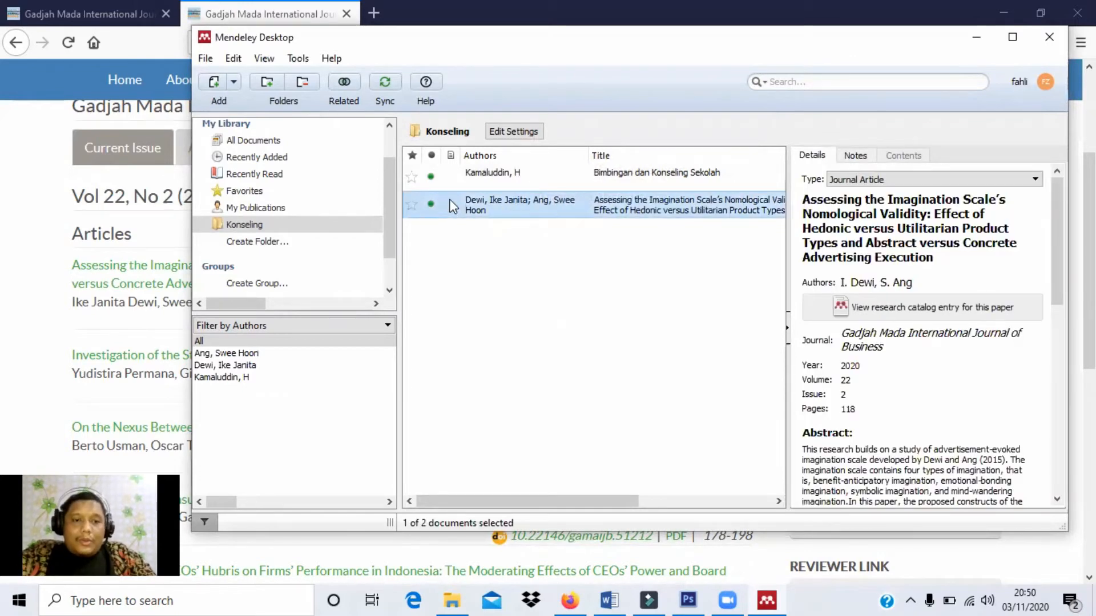
click(289, 159)
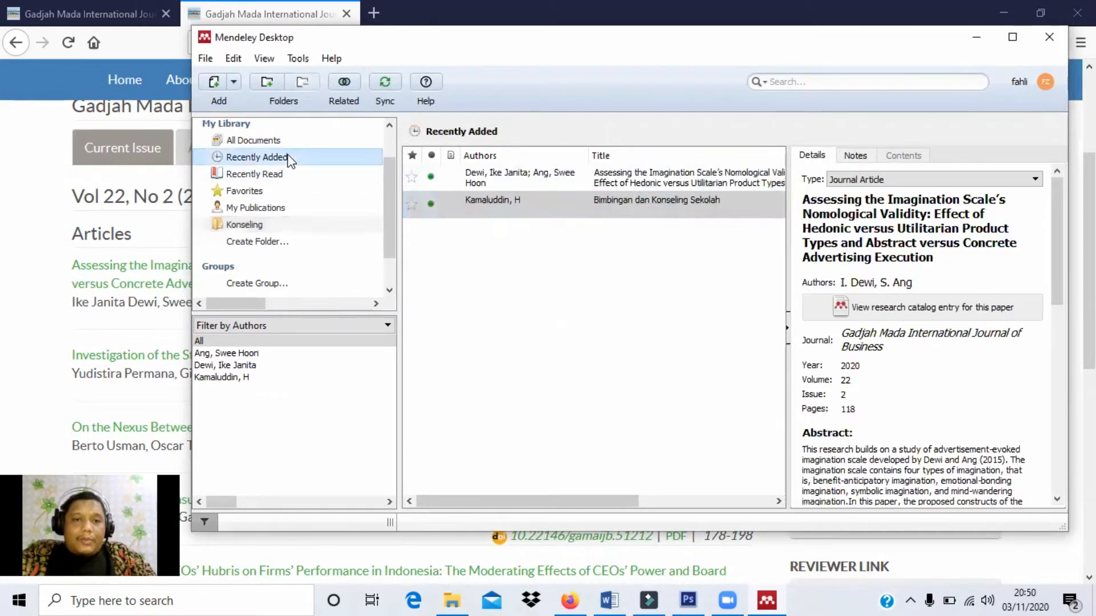
click(269, 228)
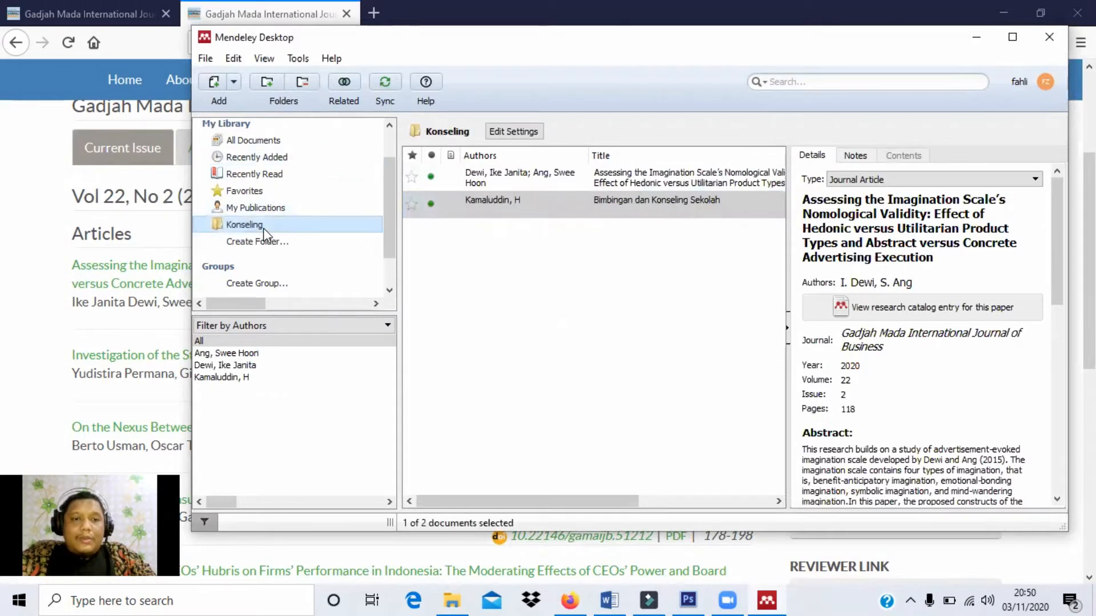
click(263, 227)
click(259, 209)
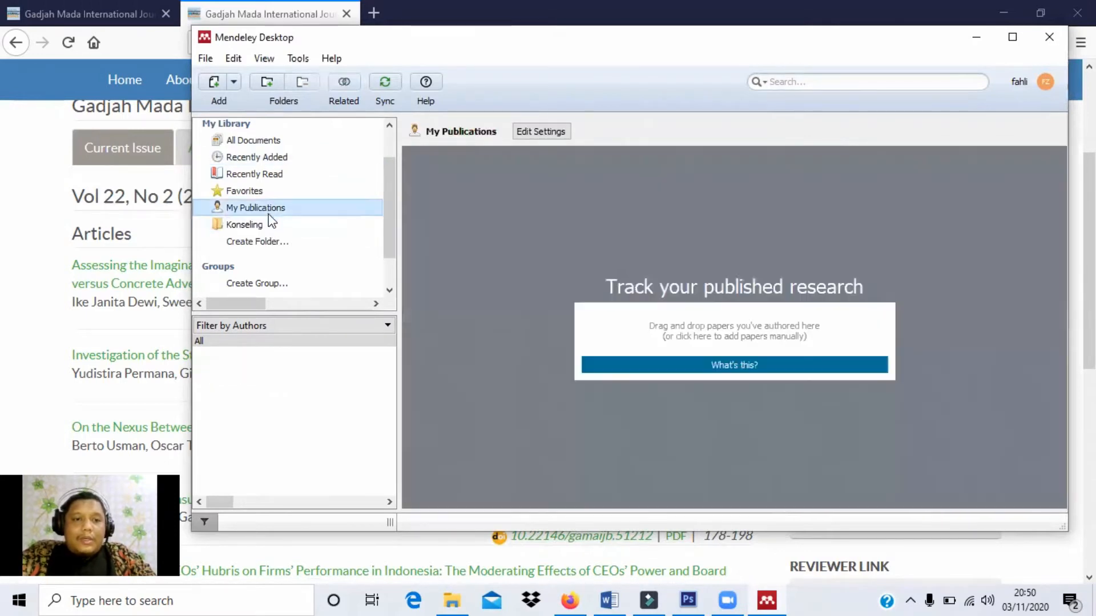
click(271, 224)
click(271, 225)
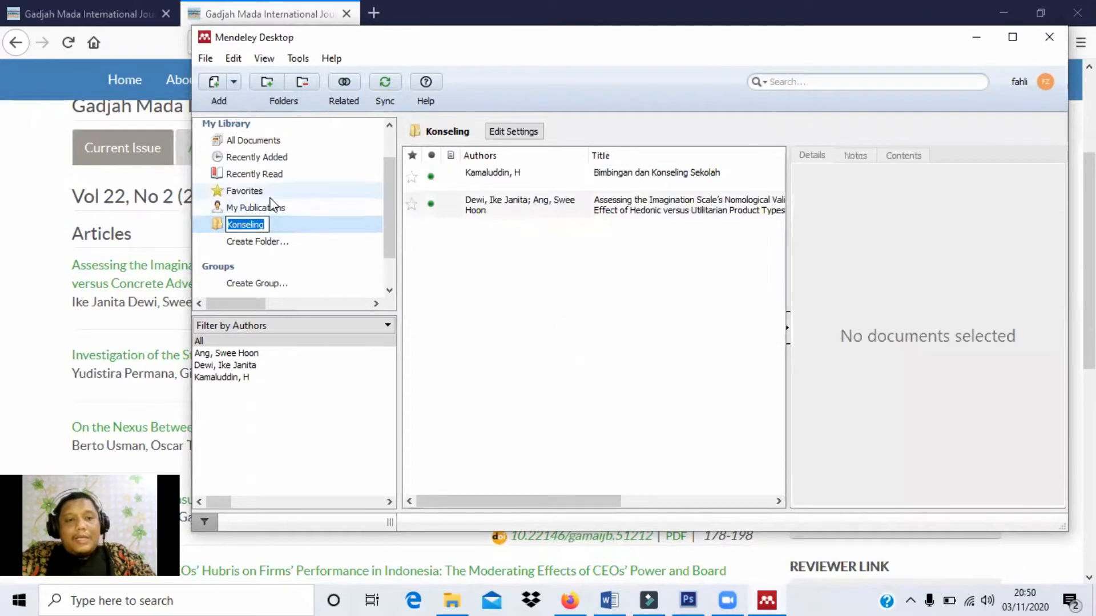
click(262, 190)
click(266, 223)
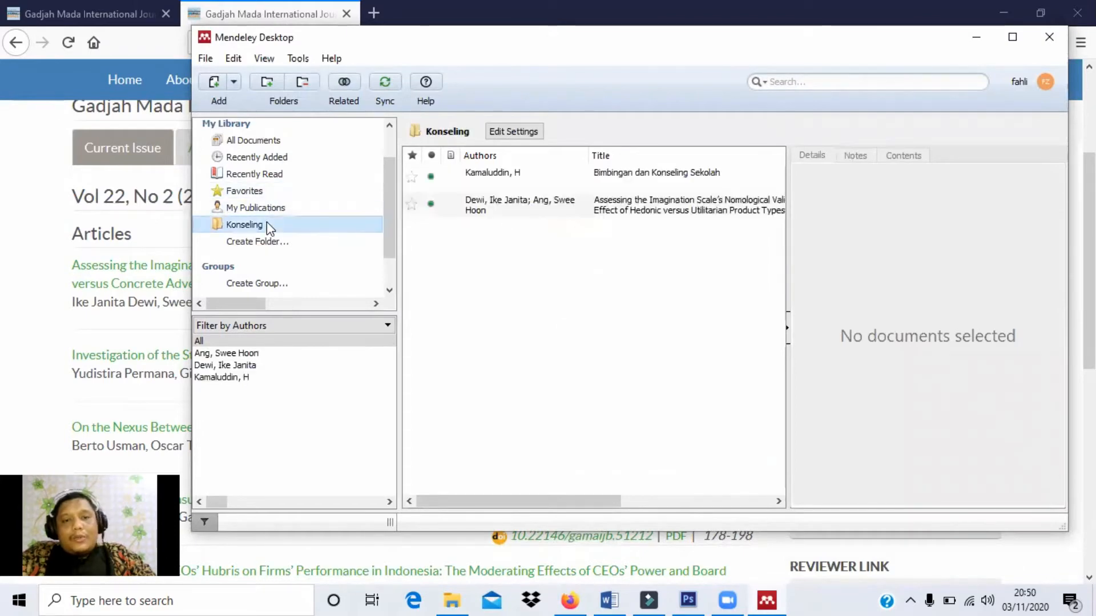
click(271, 160)
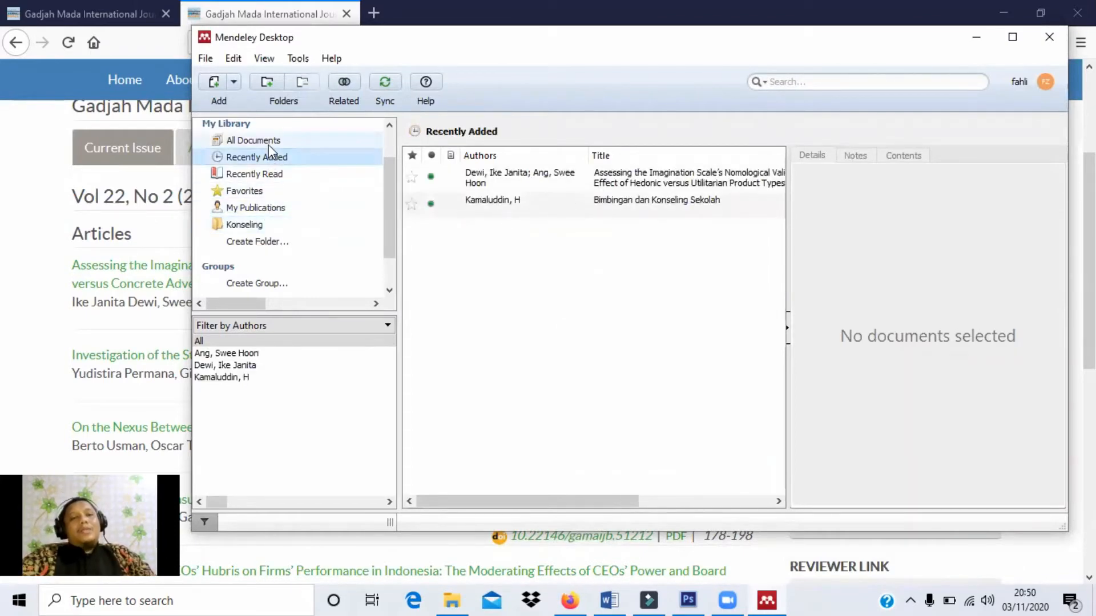
click(269, 145)
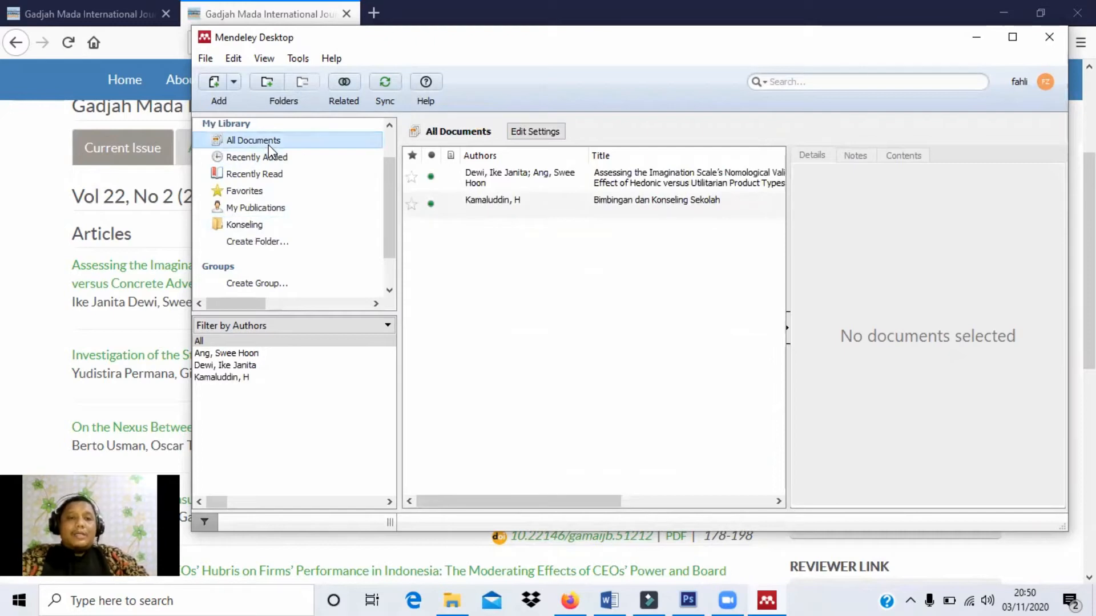
Step: Review the Literature Search results, glance at the journal's article DOIs in Firefox, and return to Mendeley Desktop
drag(392, 170, 395, 107)
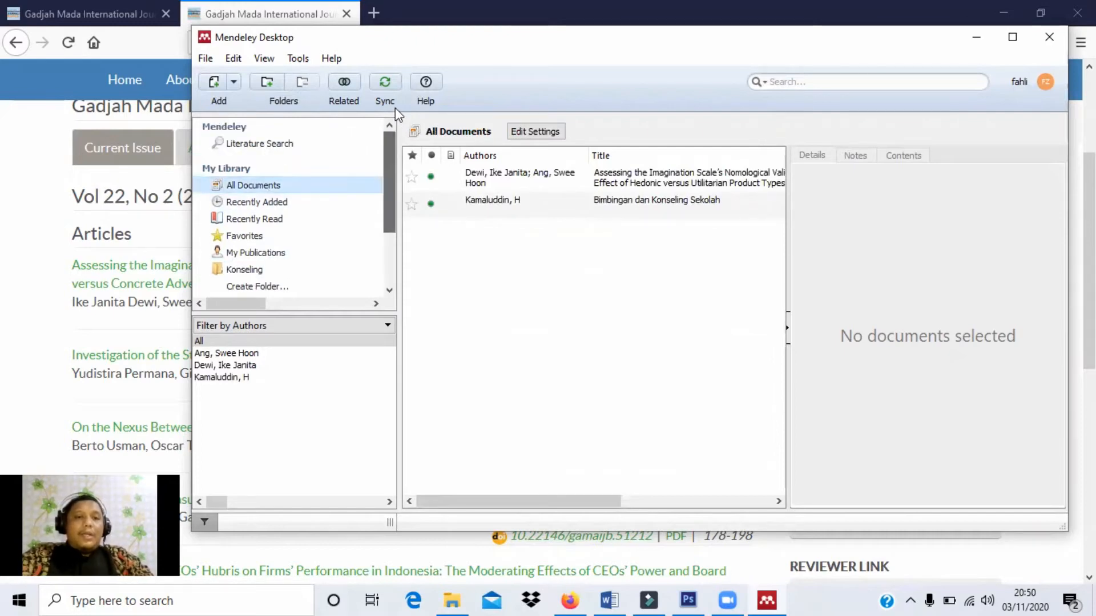
click(300, 149)
drag(391, 166, 257, 208)
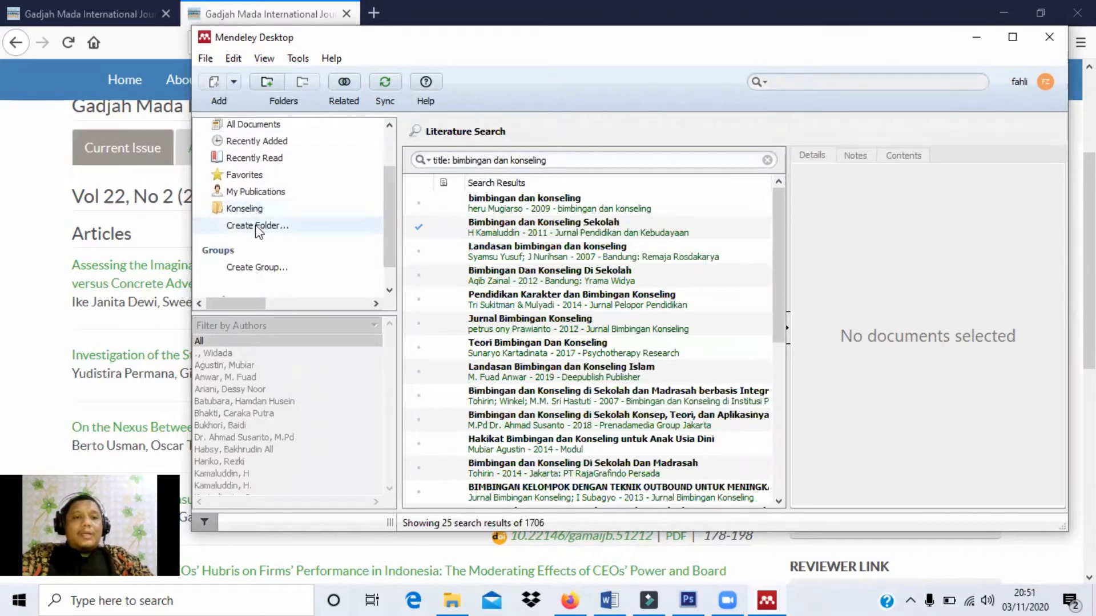
drag(393, 217, 393, 172)
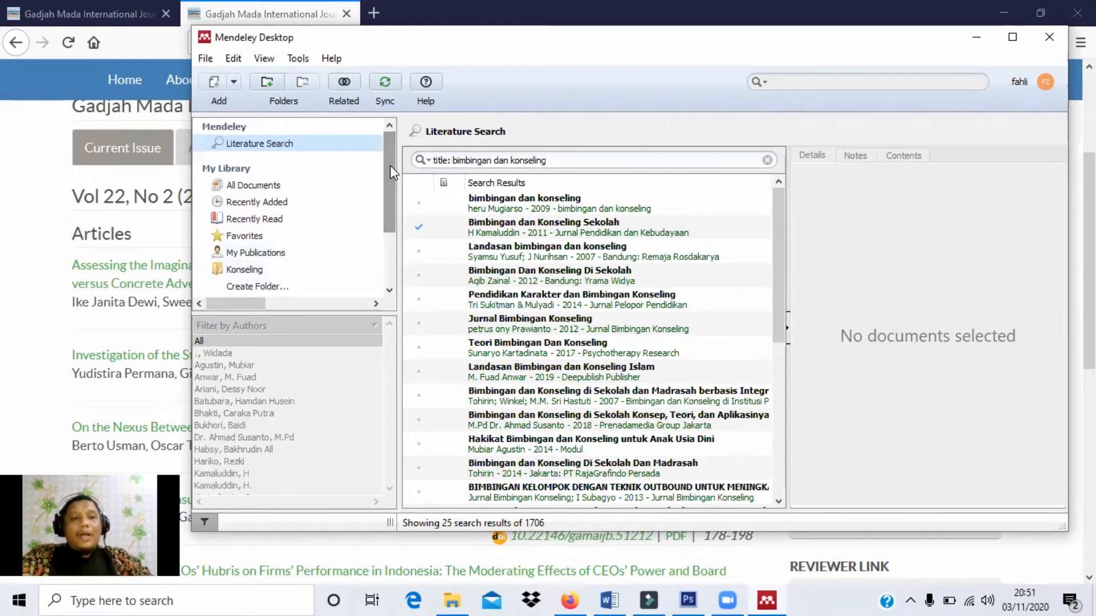
click(19, 186)
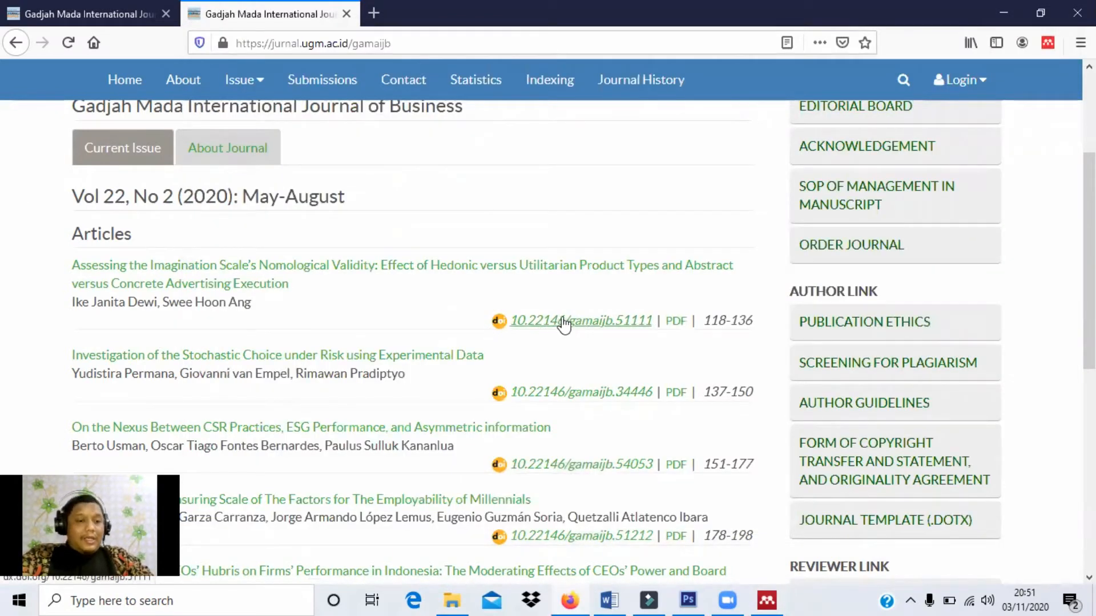
click(770, 597)
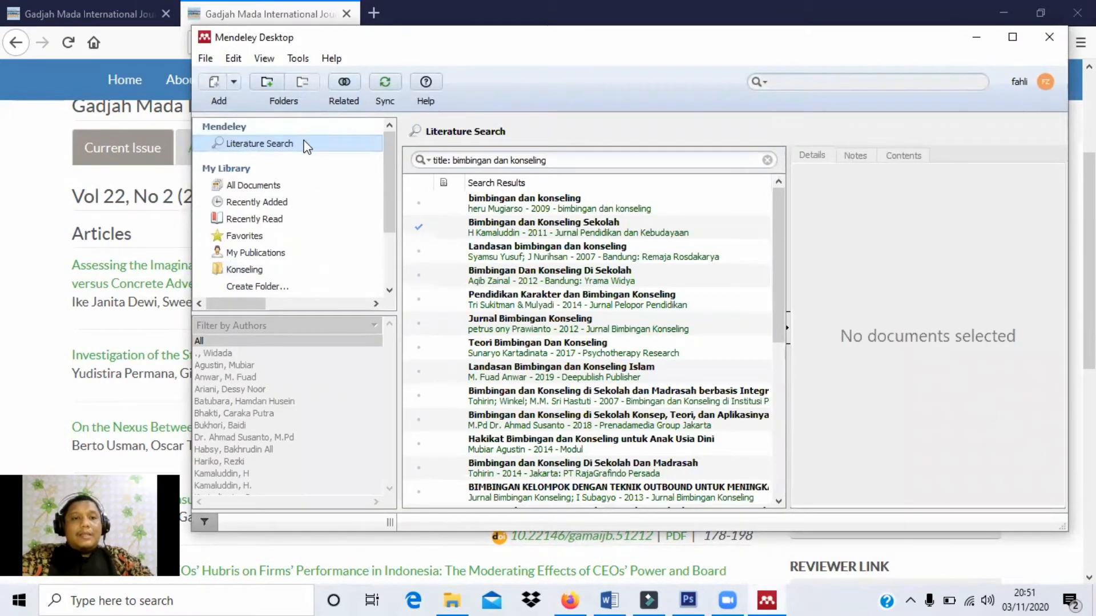
Step: Replace the literature search query with the title "konseling" and the year 2015, and run the search
click(583, 162)
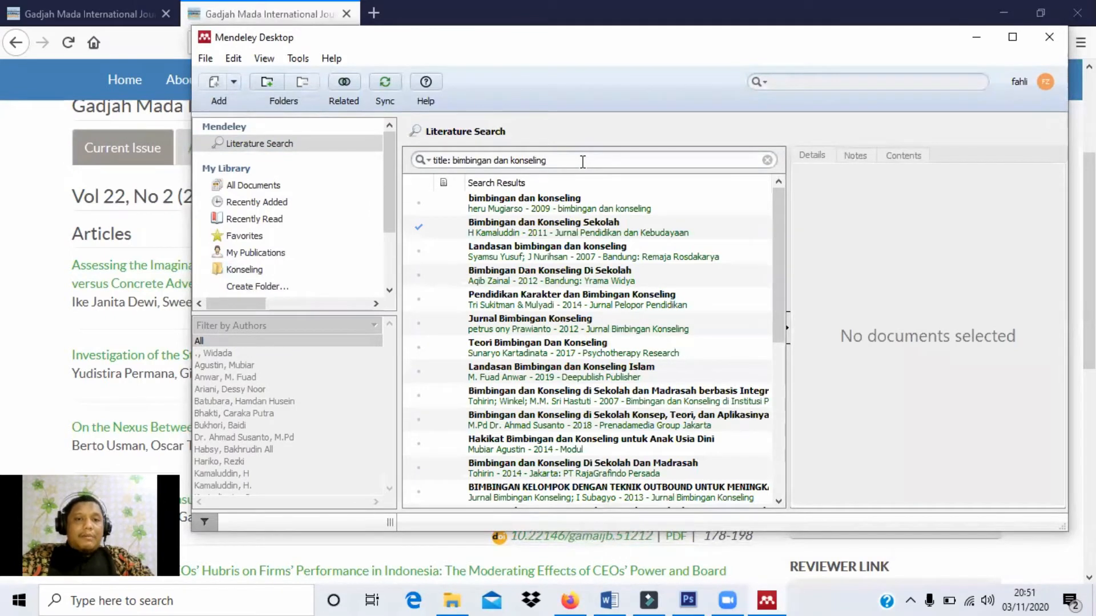
click(330, 145)
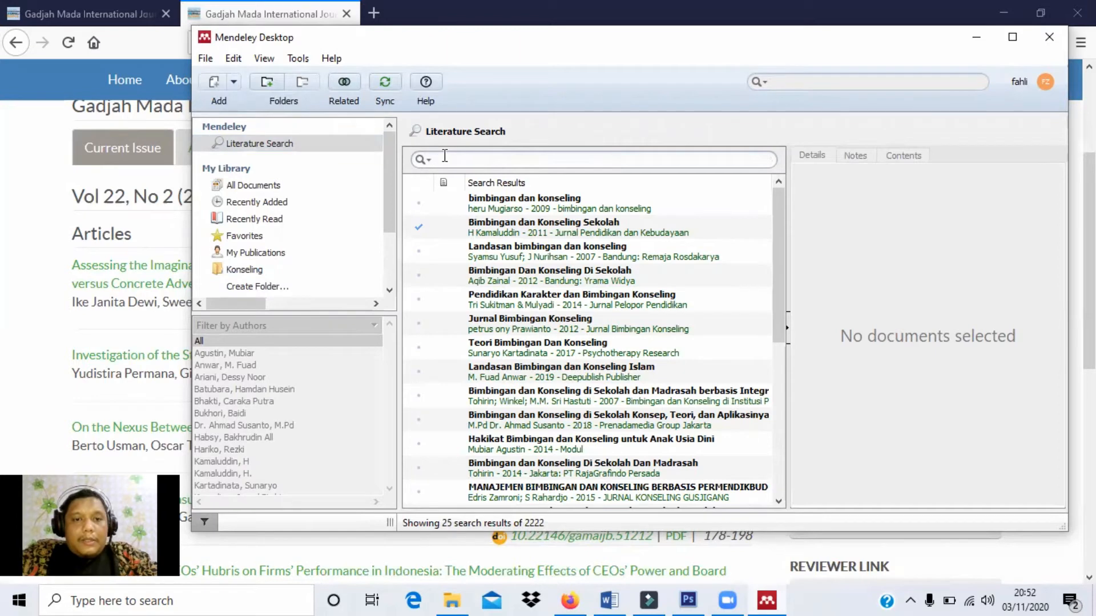
click(420, 160)
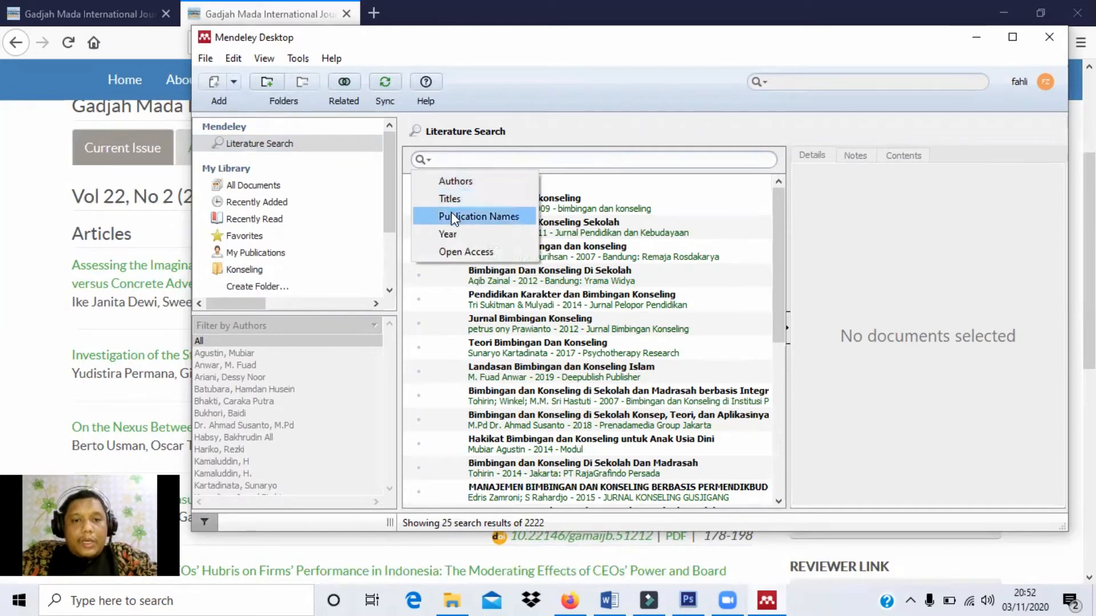
click(453, 198)
text(kon)
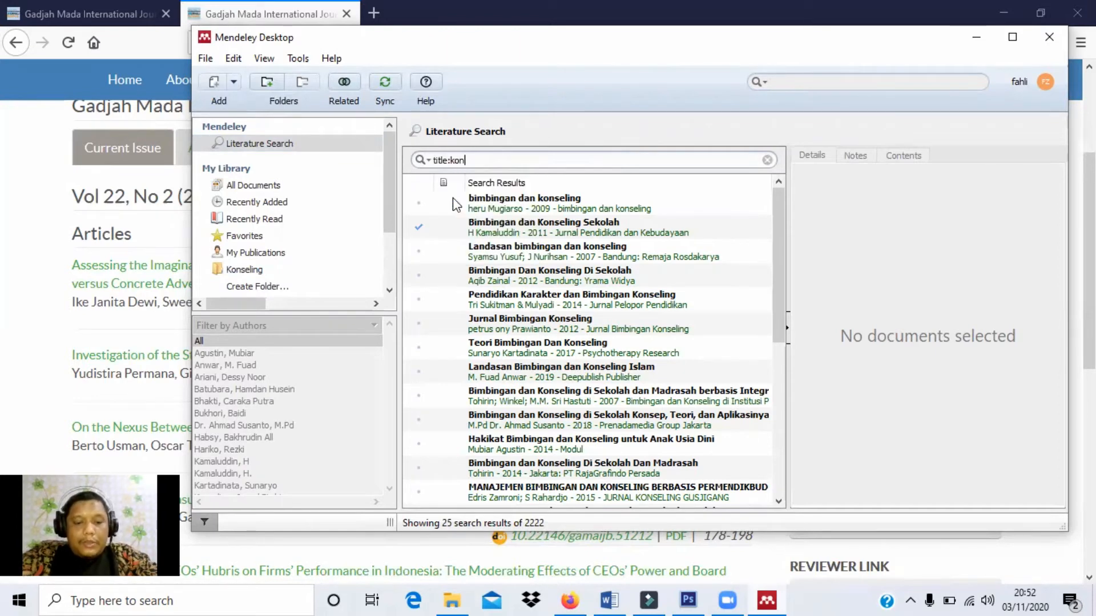
text(seling)
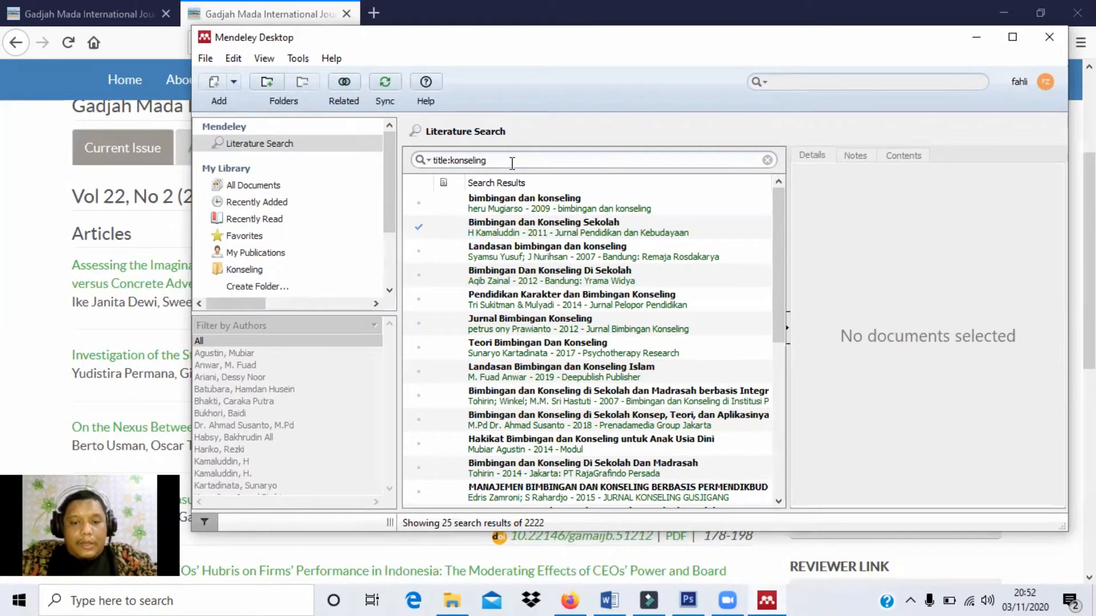
click(422, 161)
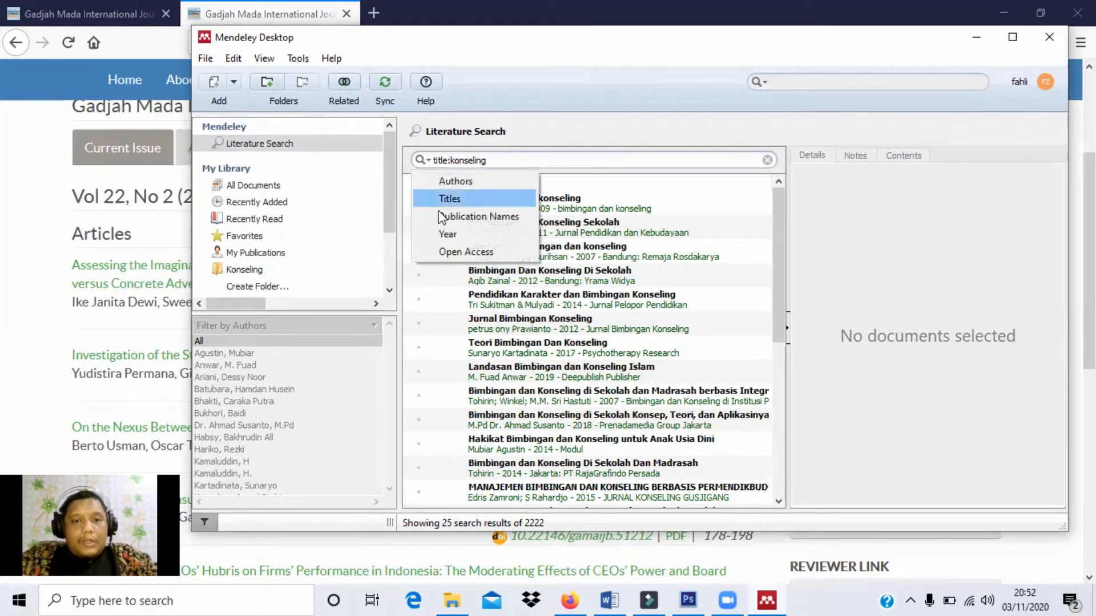
click(444, 234)
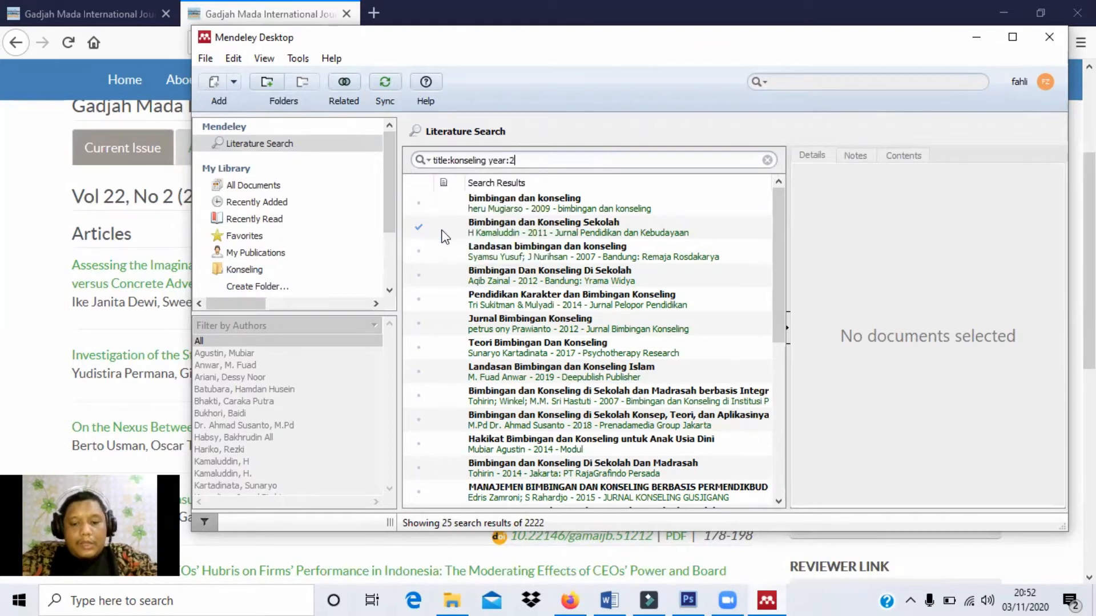
text(2015)
key(Return)
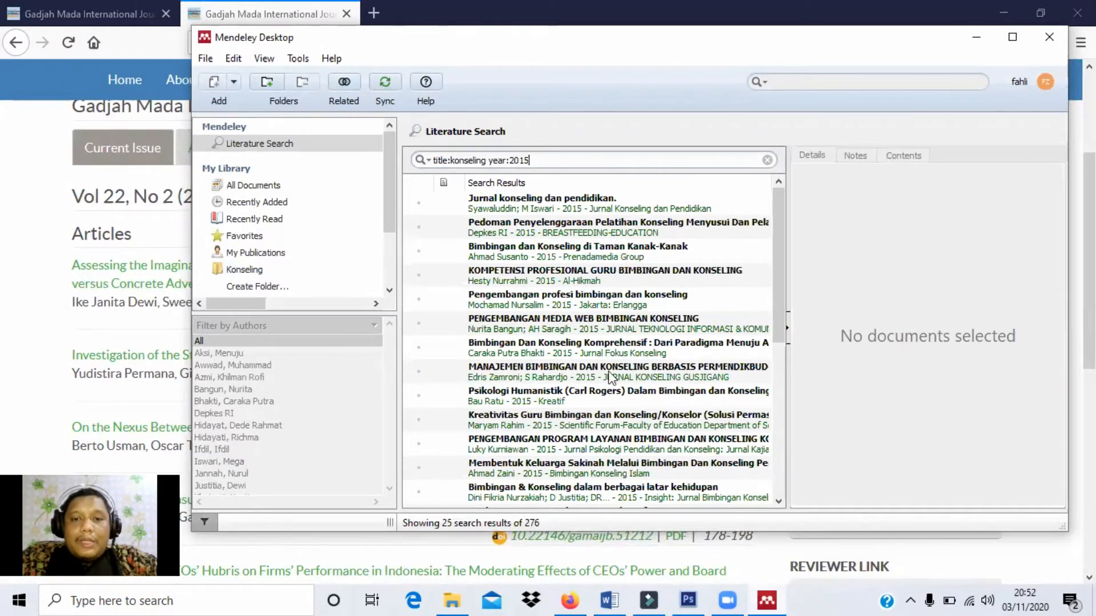
Step: Check the catalog details of "Pengembangan Media Web Bimbingan Konseling", save its reference to the library, and show All Documents
click(580, 321)
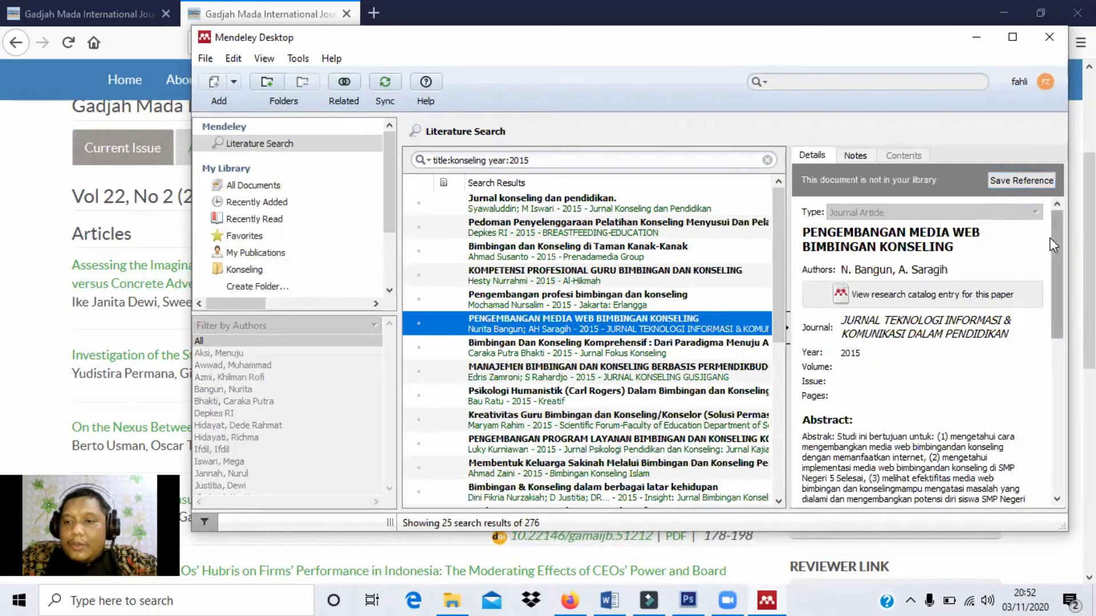
drag(1053, 247, 1059, 378)
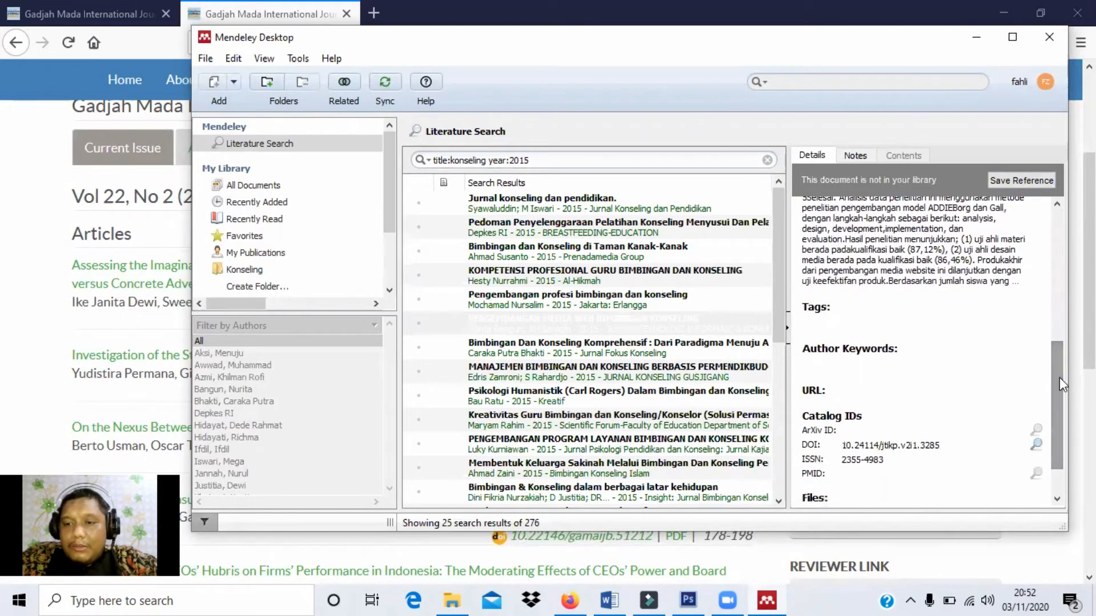
click(1013, 182)
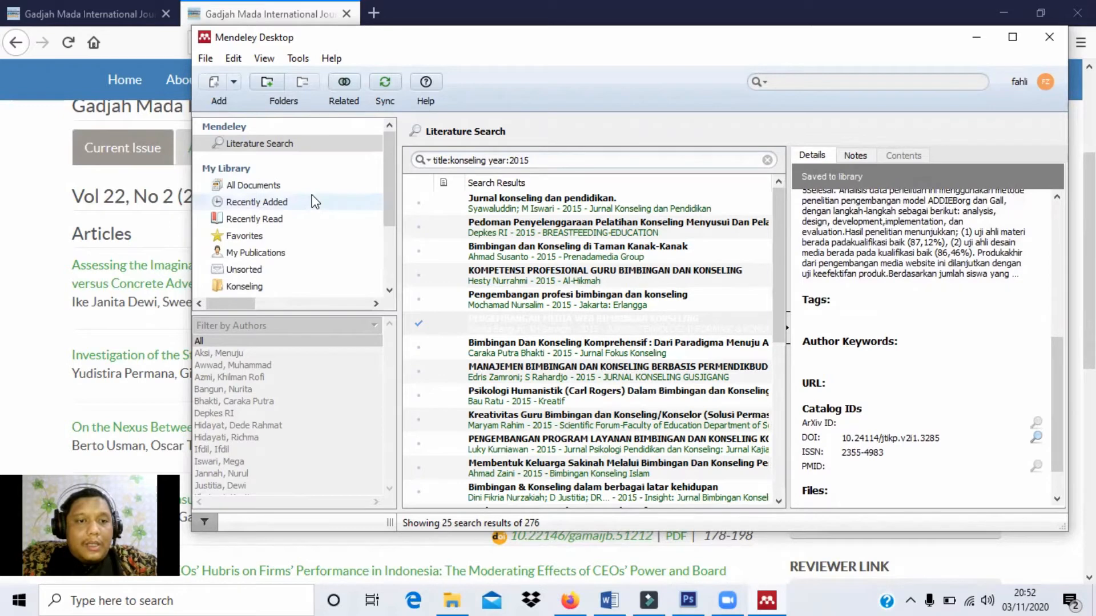
click(283, 185)
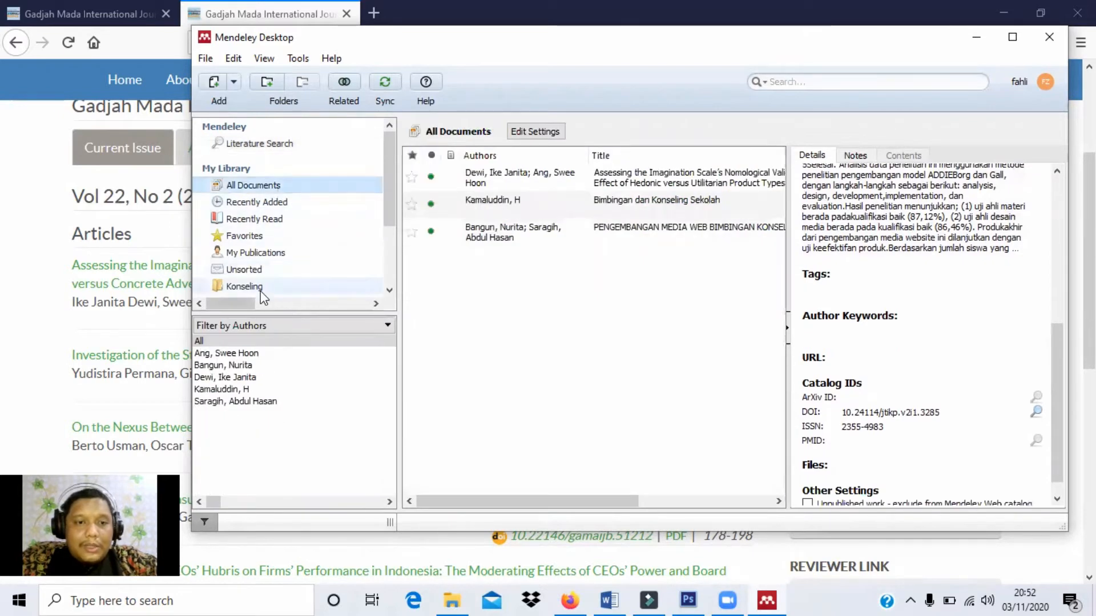
Step: Add the "PENGEMBANGAN MEDIA WEB BIMBINGAN KONSELING" reference from All Documents to the Konseling folder and open that folder
click(244, 287)
click(265, 188)
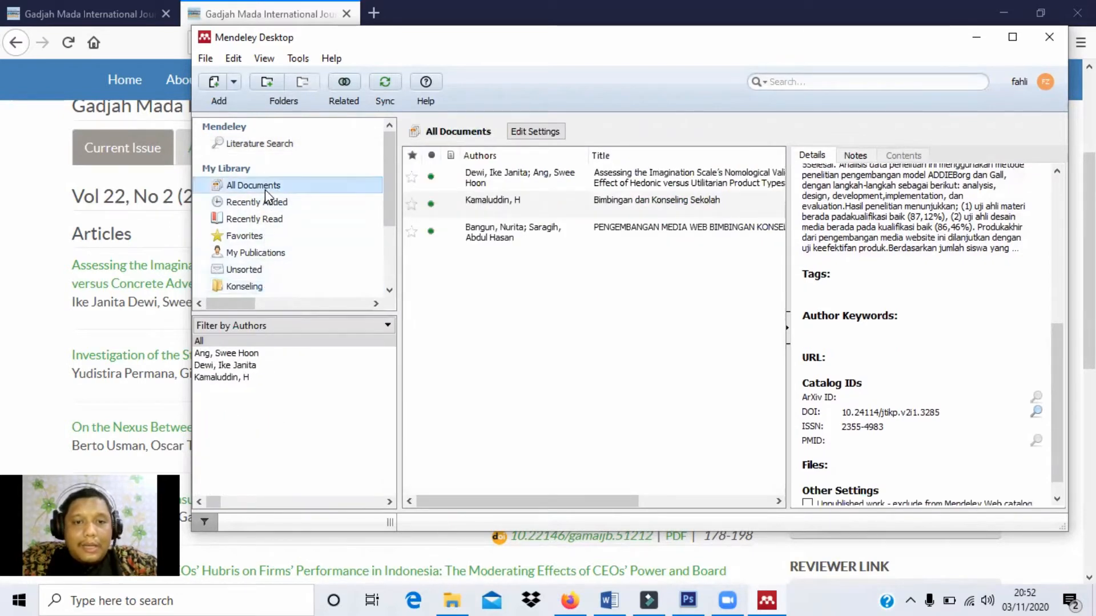
drag(1051, 331, 1057, 169)
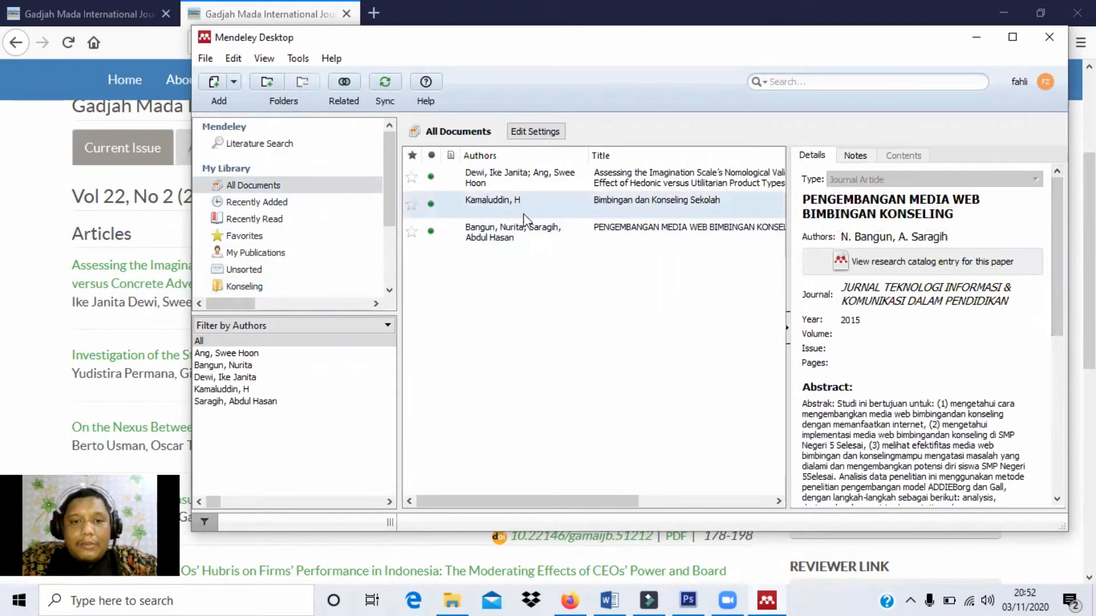
click(247, 286)
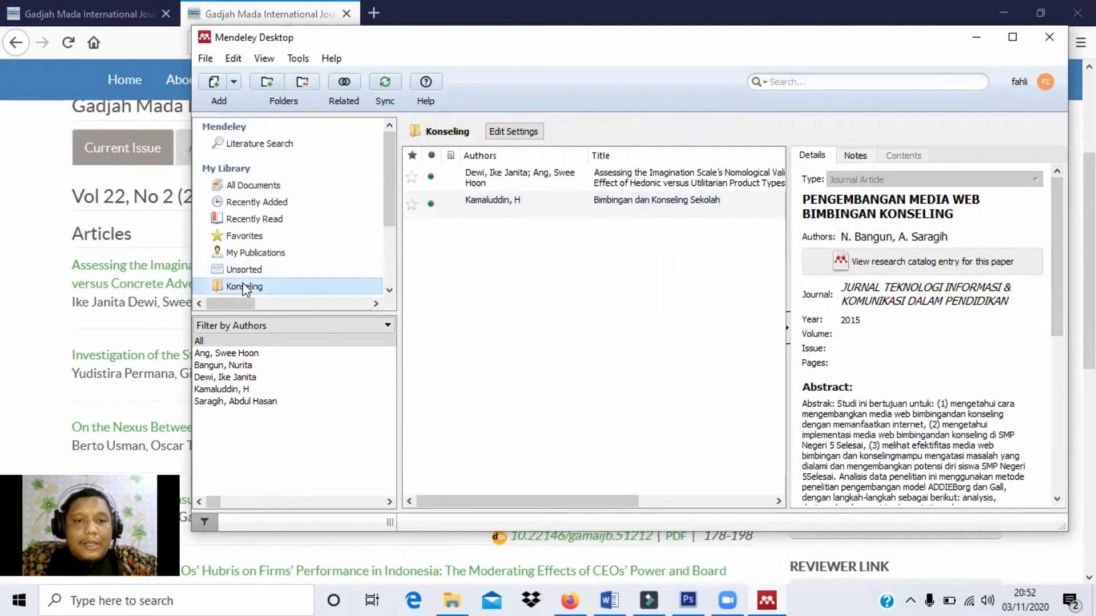
click(268, 186)
drag(522, 233, 284, 283)
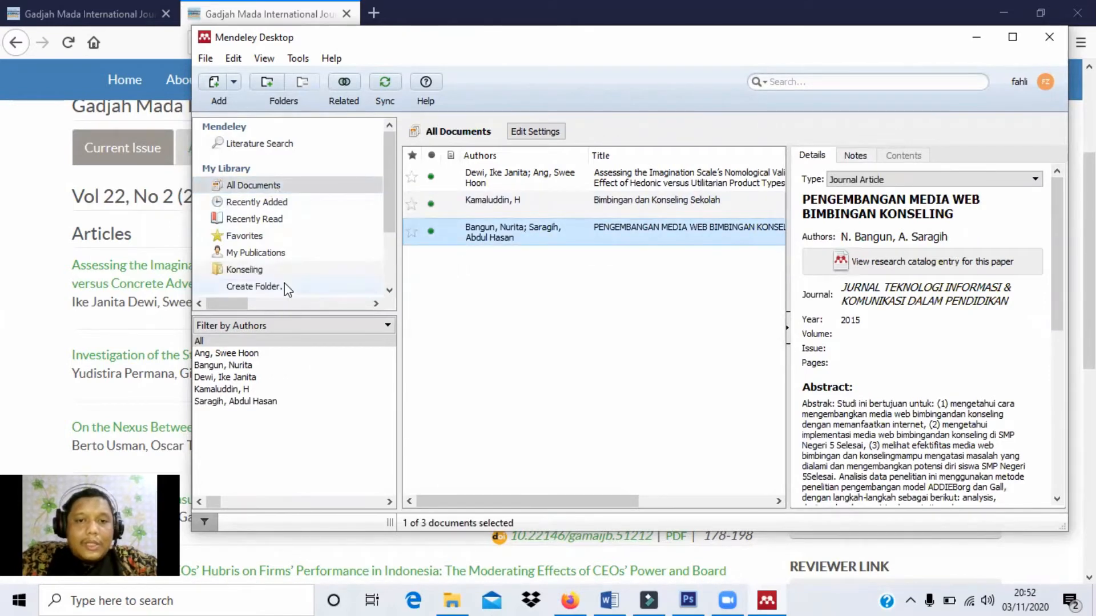
click(292, 284)
click(271, 272)
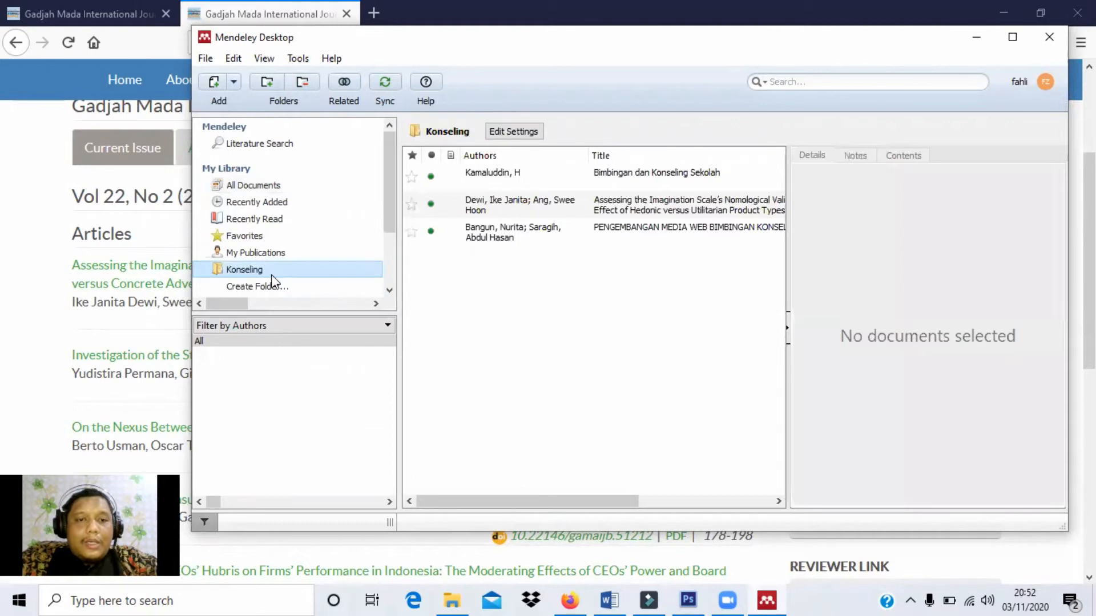
Step: Update the "PENGEMBANGAN MEDIA WEB BIMBINGAN KONSELING" reference details in the Konseling folder with a lookup of its DOI
click(532, 228)
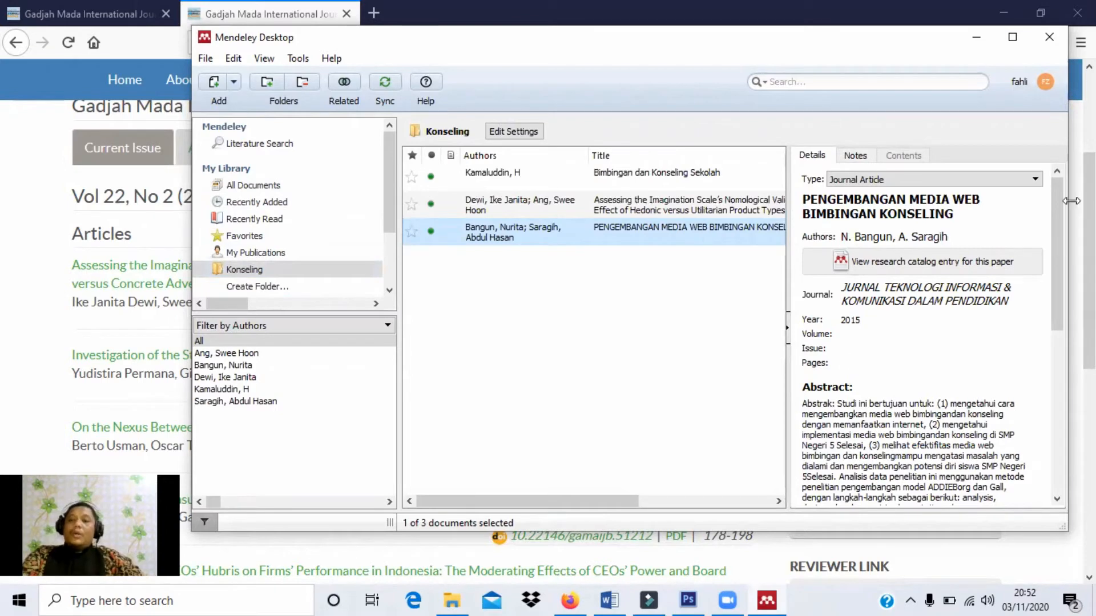
drag(1057, 201, 1048, 406)
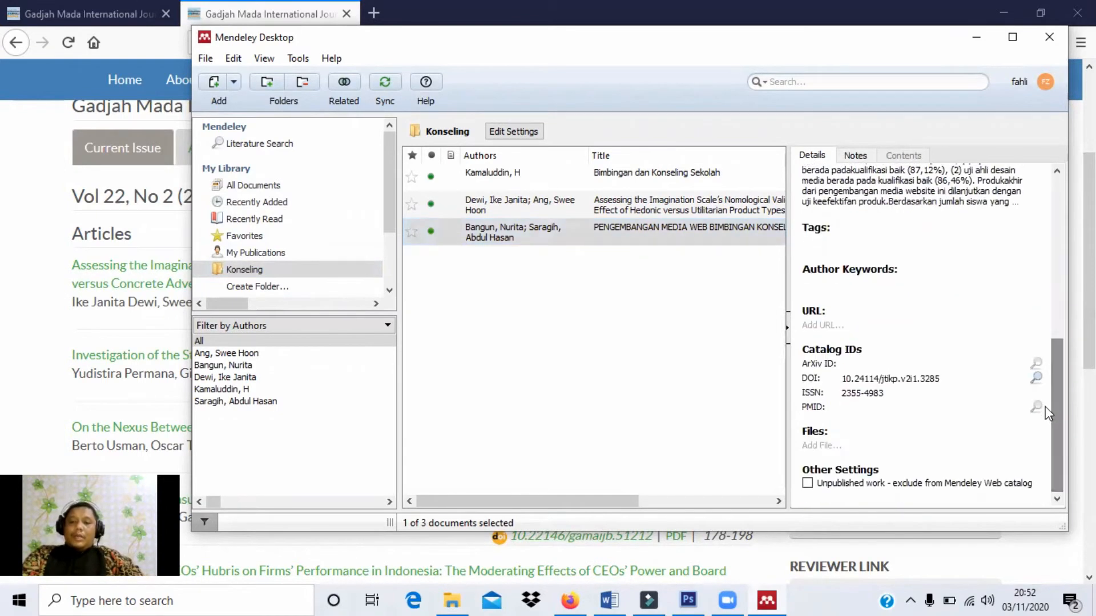
click(1036, 379)
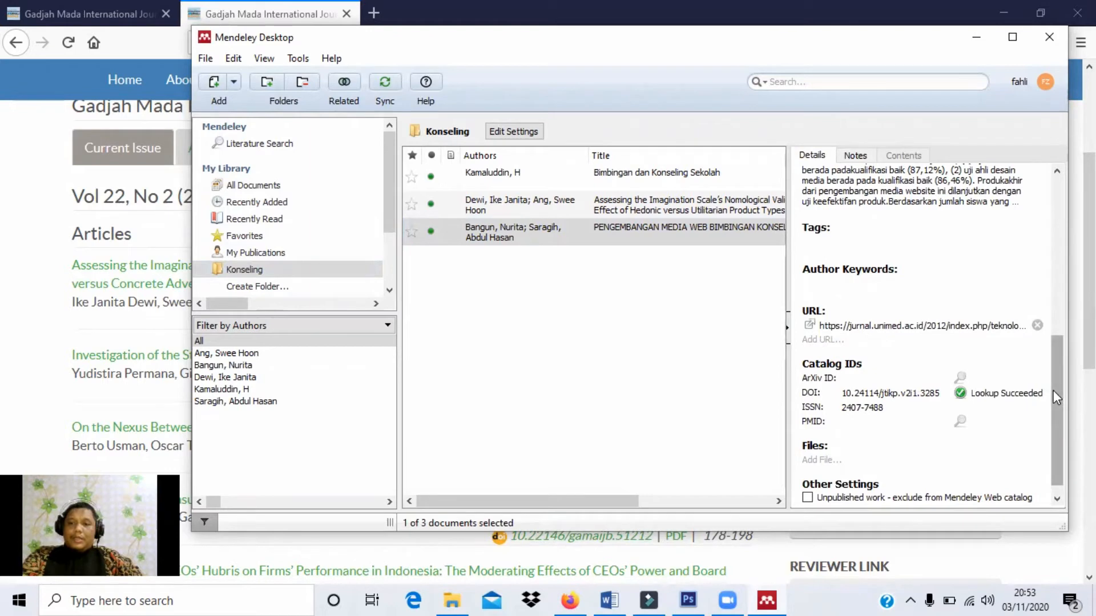
drag(1056, 389, 1063, 202)
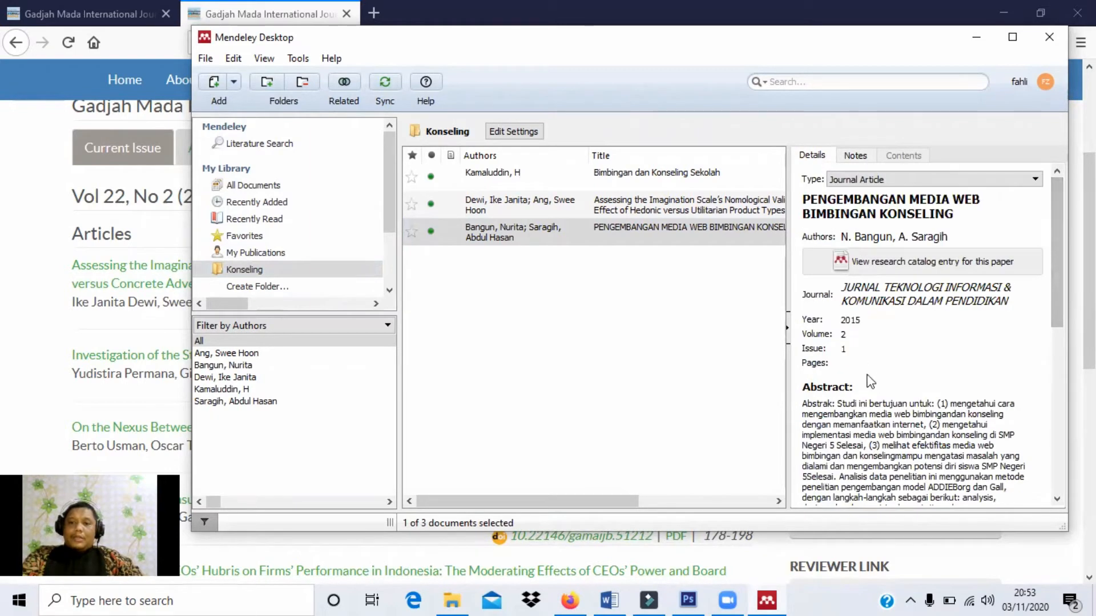
Step: Compare the reference's volume, issue and pages with those of the "Assessing the Imagination Scale's Nomological Validity" article
click(845, 362)
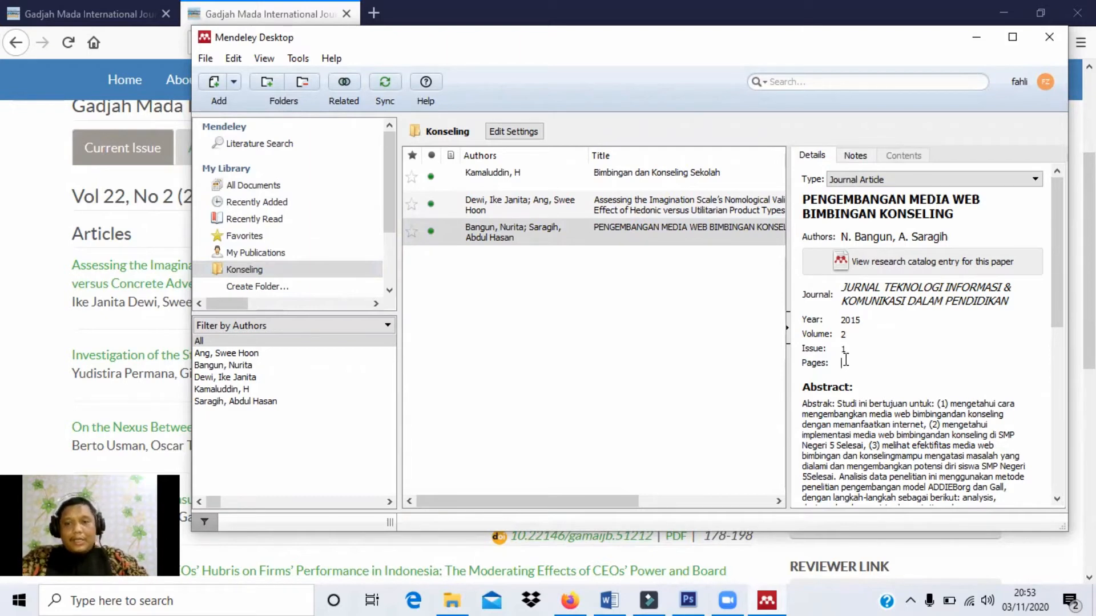
click(583, 205)
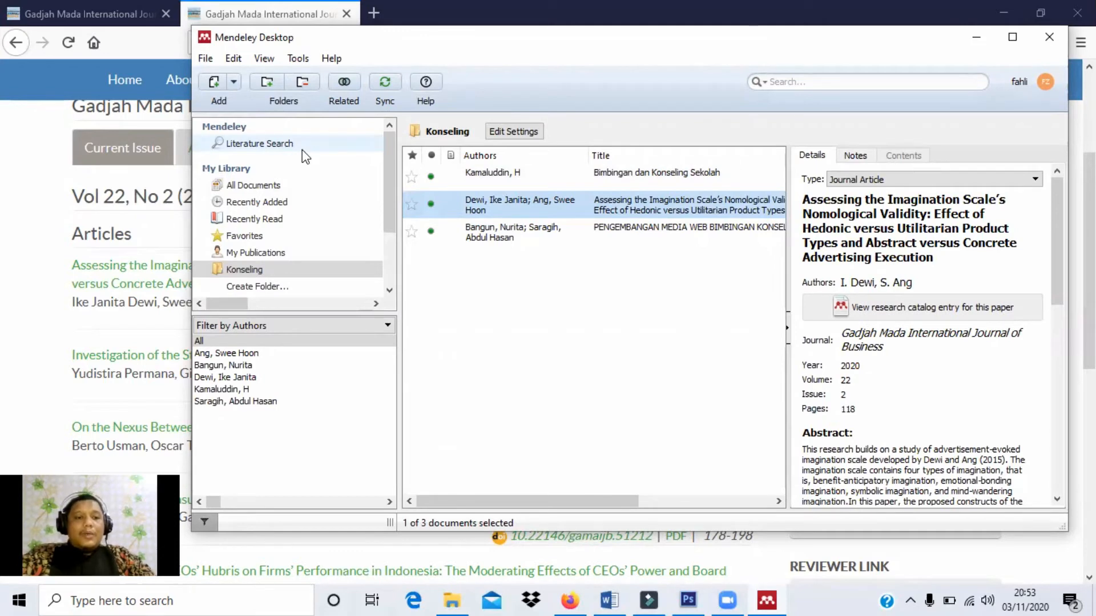
click(581, 227)
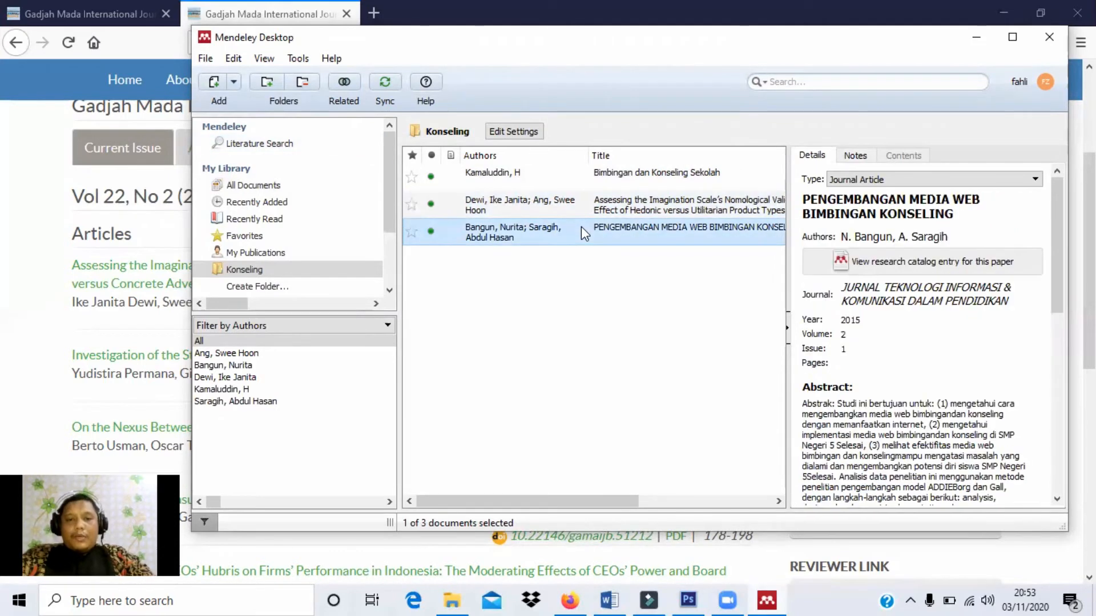
Step: Cut the all-caps title from the "PENGEMBANGAN MEDIA WEB BIMBINGAN KONSELING" reference and paste it into the blank Word document
click(966, 215)
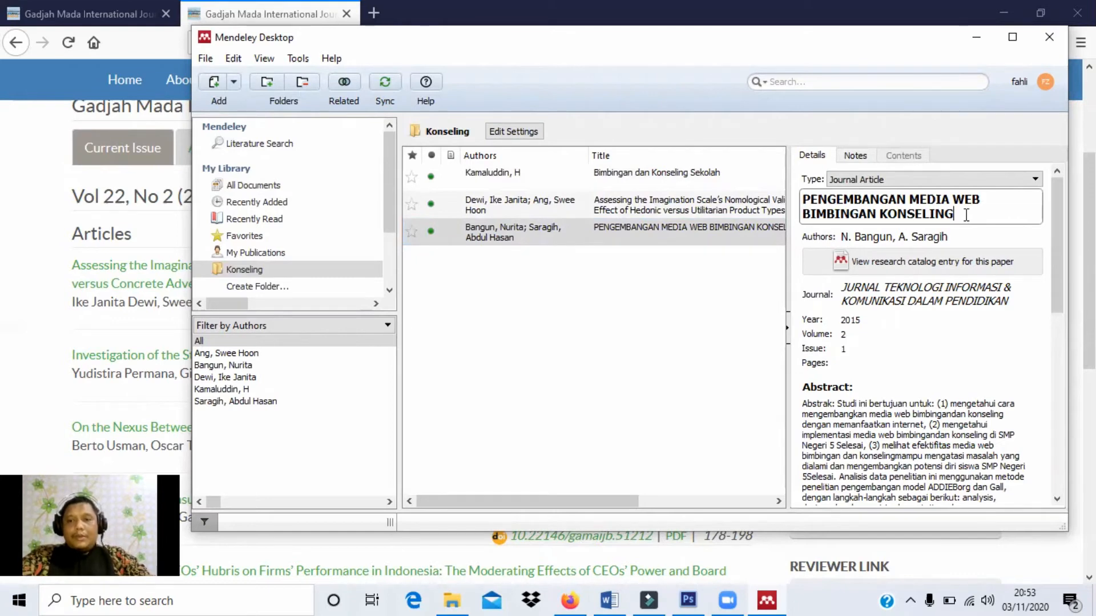
key(ctrl+a)
key(ctrl+c)
key(BackSpace)
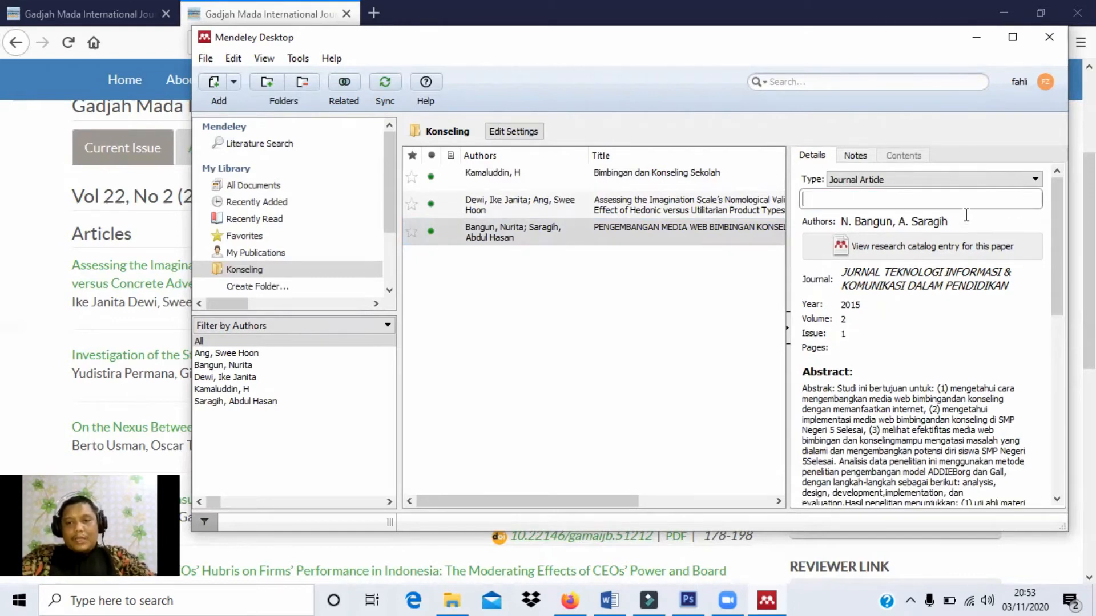
mouse_move(610, 597)
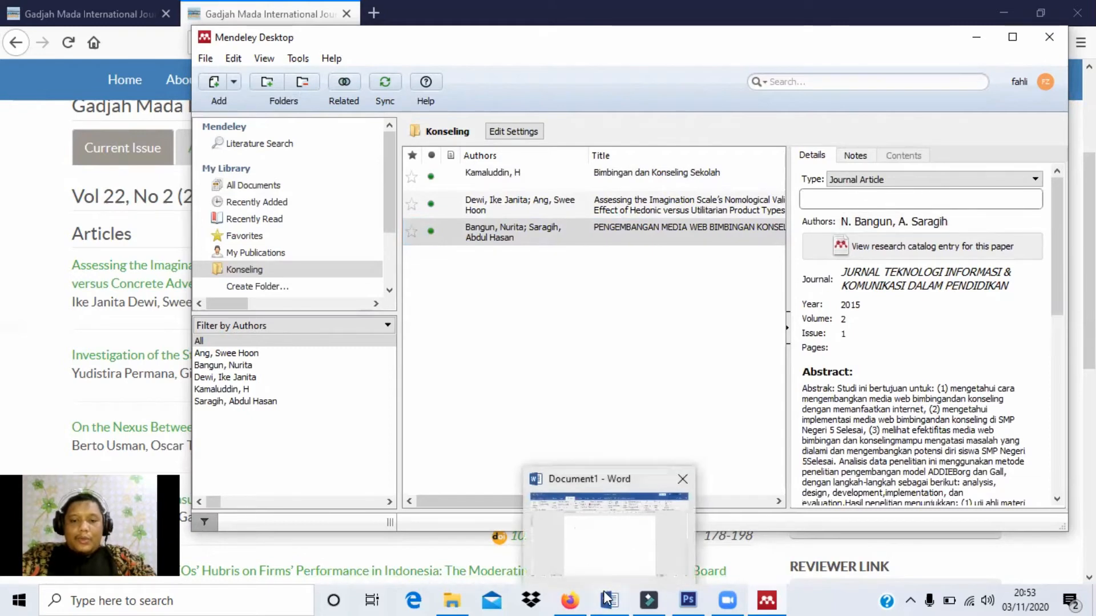
click(631, 532)
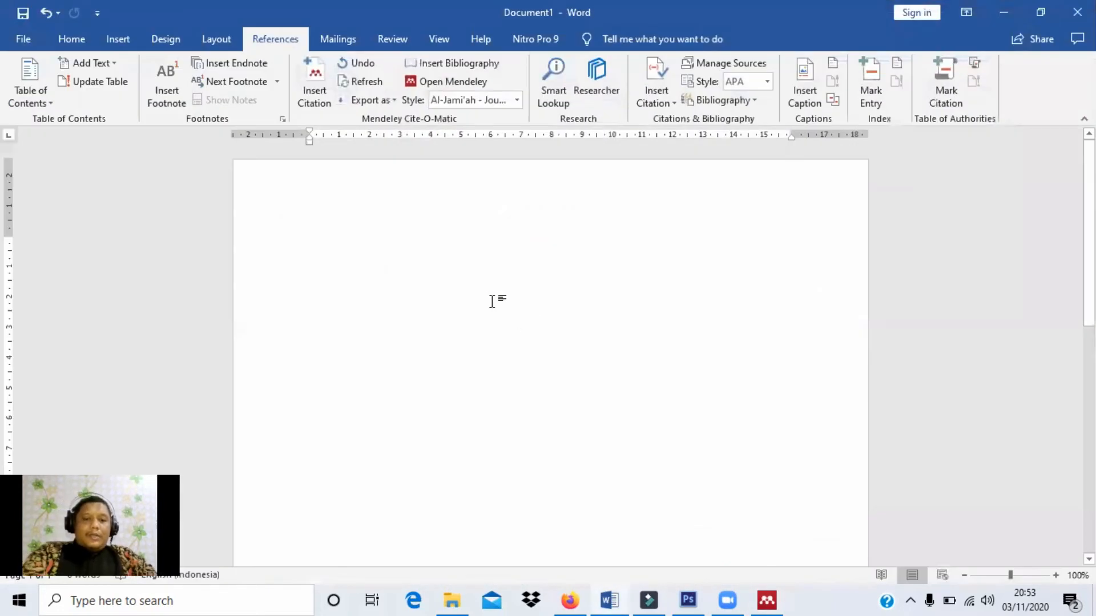
key(ctrl+v)
Step: Capitalize each word of the pasted title and move "Pengembangan Media Web Bimbingan Konseling" back into the Mendeley Desktop reference's title
key(ctrl+a)
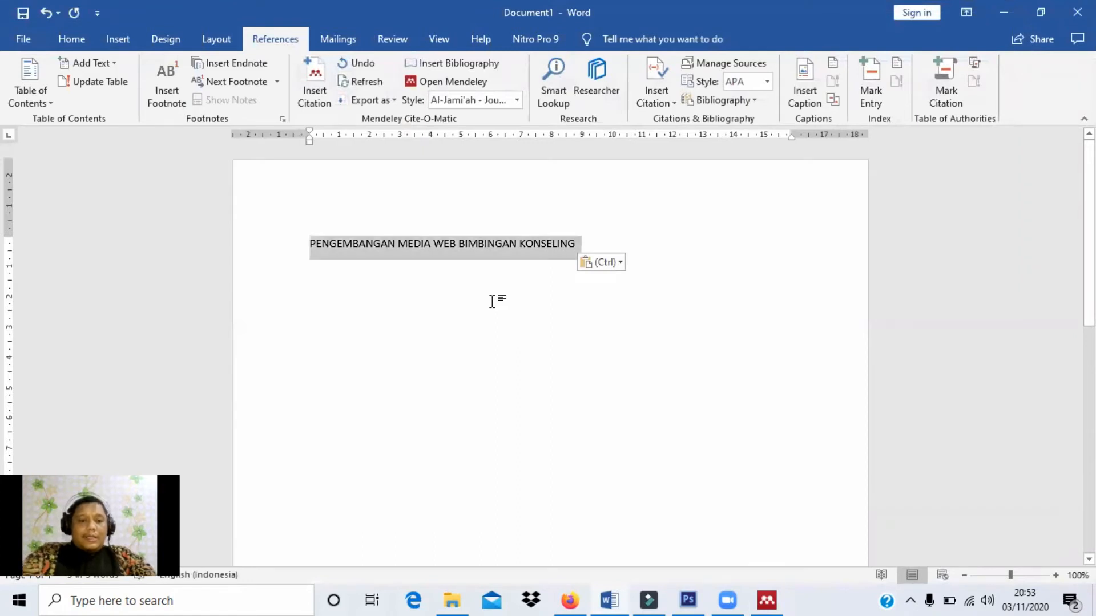
key(shift+F3)
key(shift+F3)
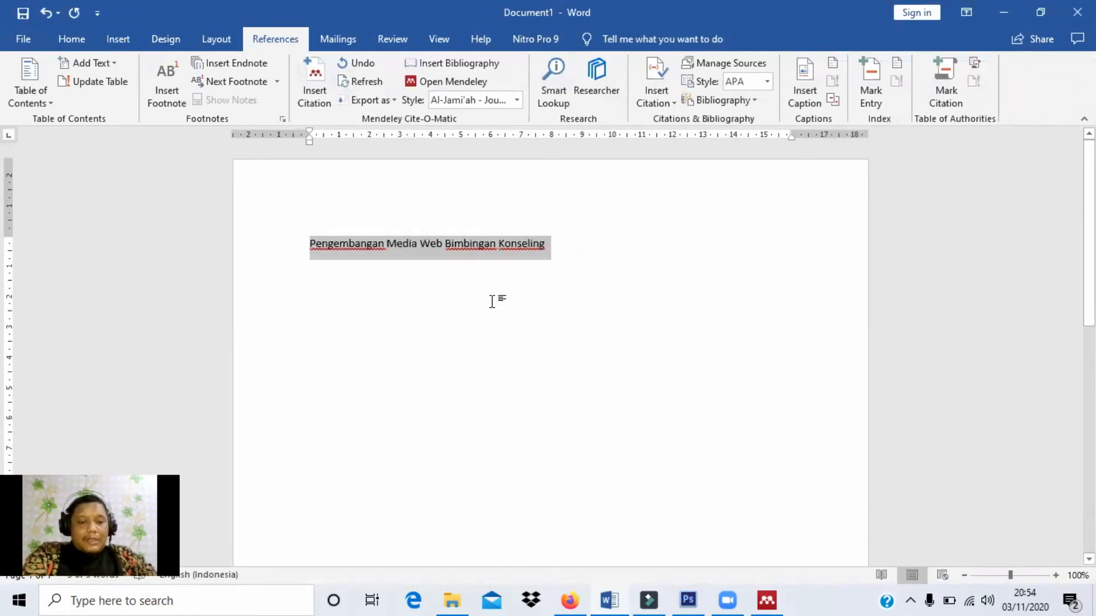
key(Delete)
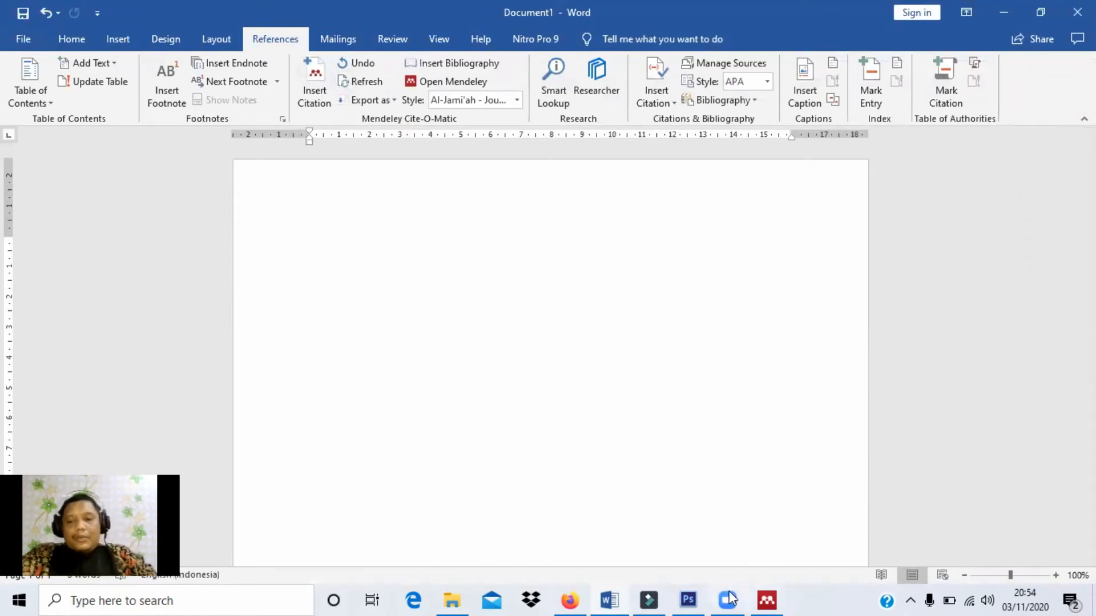
click(764, 600)
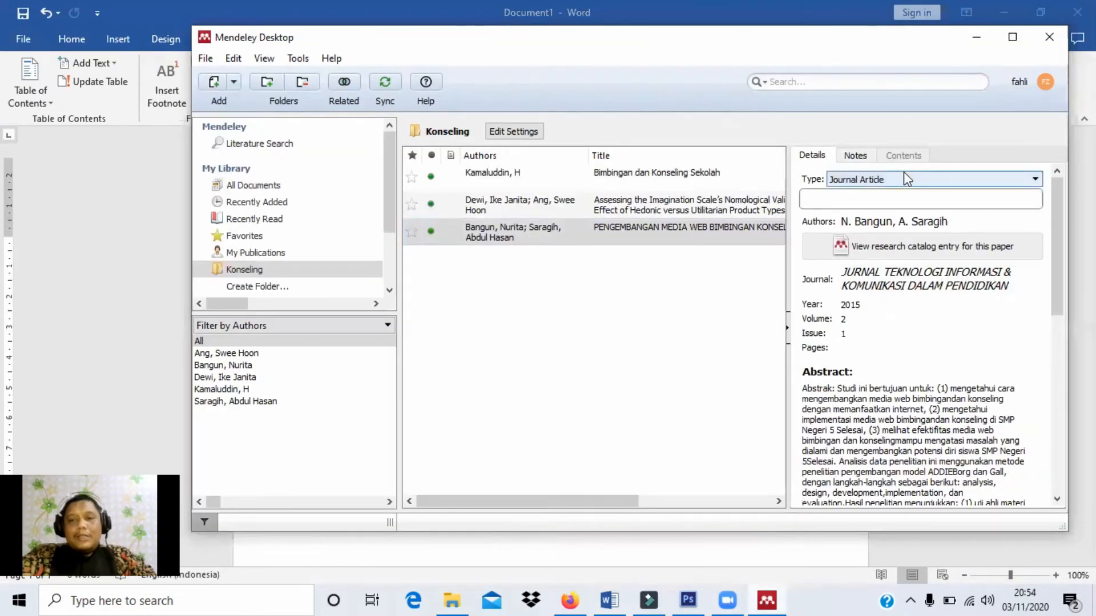
text(Pengembangan Media Web Bimbingan Konseling)
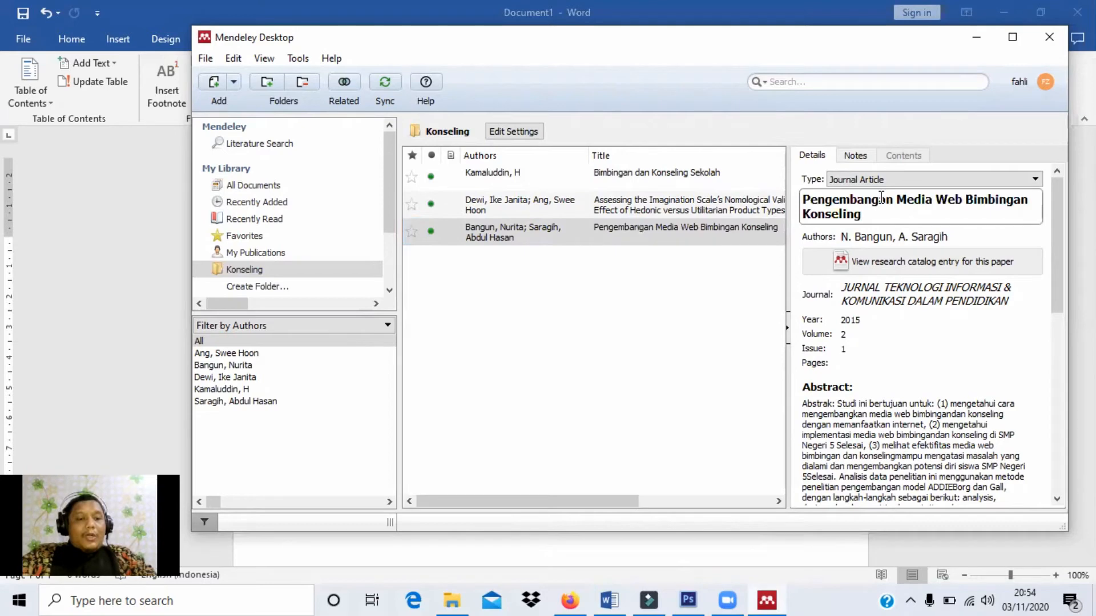
Step: Cut the journal name "JURNAL TEKNOLOGI INFORMASI & KOMUNIKASI DALAM PENDIDIKAN" from the reference and paste it into the Word document
click(843, 285)
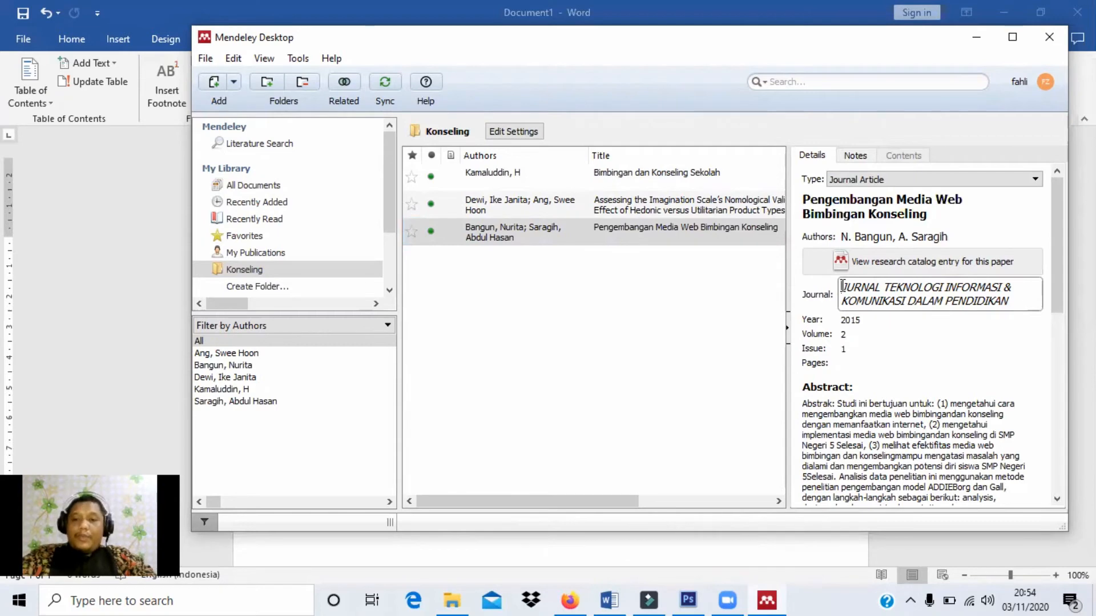
triple_click(844, 287)
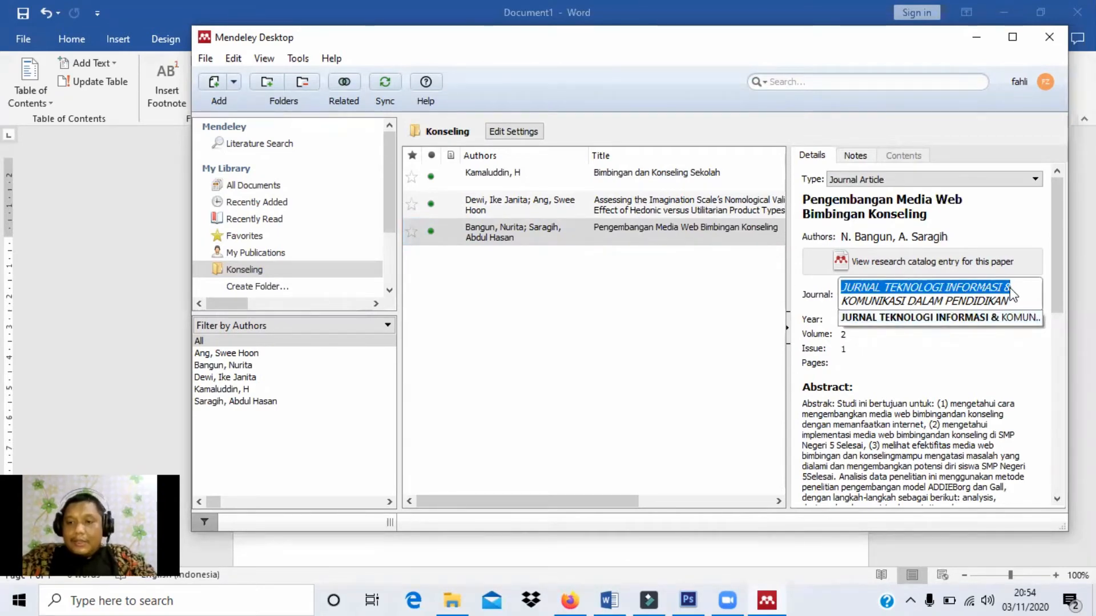
key(shift+Right)
key(shift+Right)
key(shift+Right)
key(shift+Right)
key(shift+Right)
key(shift+Right)
key(shift+Right)
key(shift+Right)
key(shift+Right)
key(shift+Right)
key(shift+Right)
key(shift+Right)
key(shift+Right)
key(shift+Right)
key(shift+Right)
key(shift+Right)
key(shift+Right)
key(shift+Right)
key(shift+Right)
key(shift+Right)
key(ctrl+c)
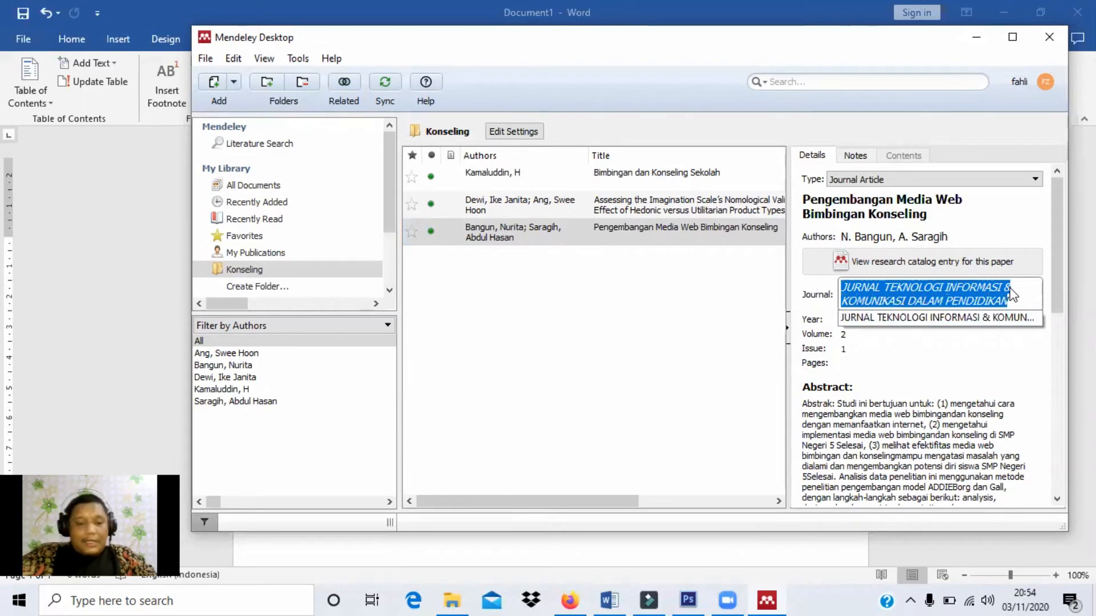
key(BackSpace)
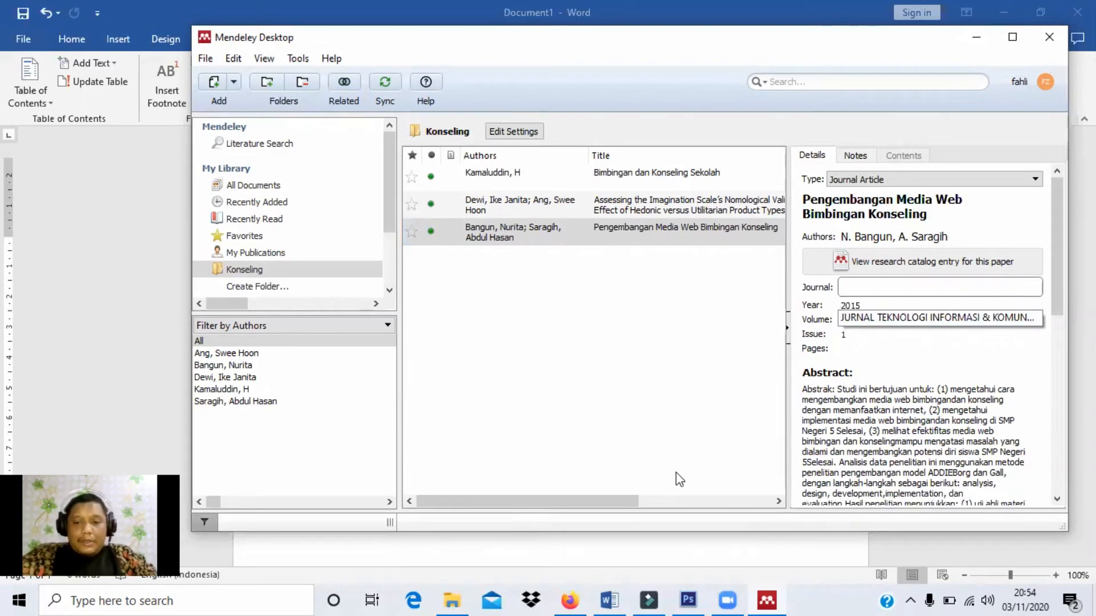
click(610, 601)
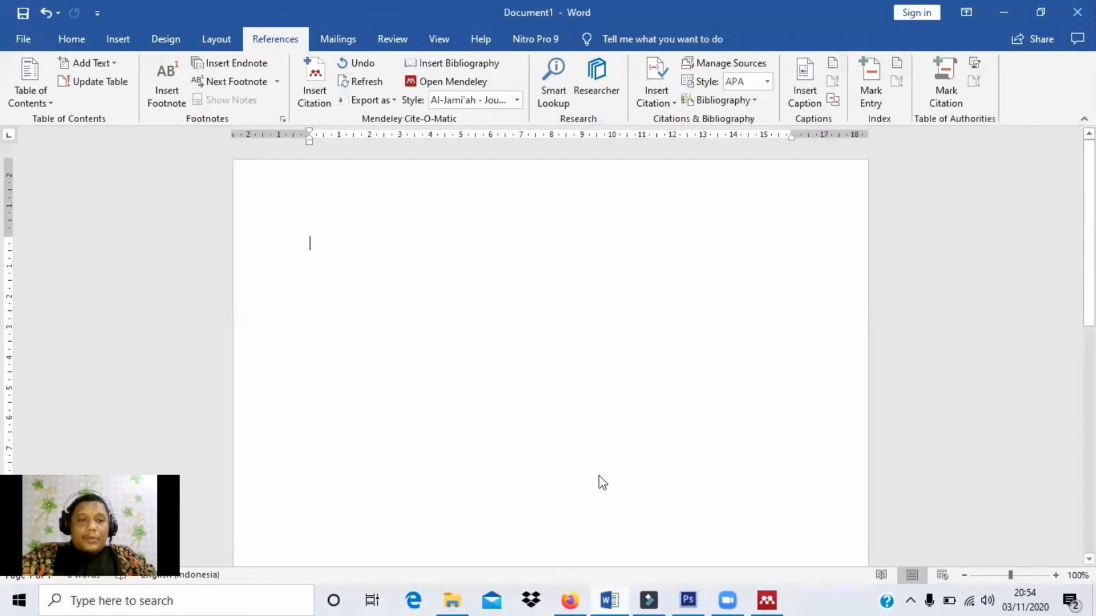
key(ctrl+v)
Step: Capitalize each word and move "Jurnal Teknologi Informasi & Komunikasi Dalam Pendidikan" back into the journal name of the Mendeley Desktop reference
key(shift+Home)
key(shift+F3)
key(shift+F3)
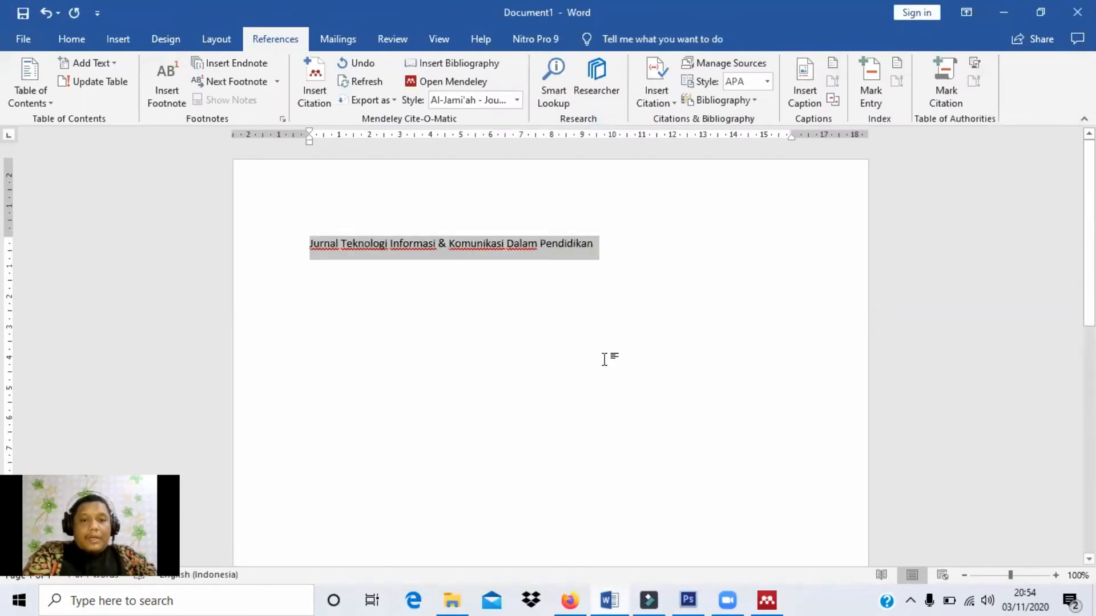
key(ctrl+x)
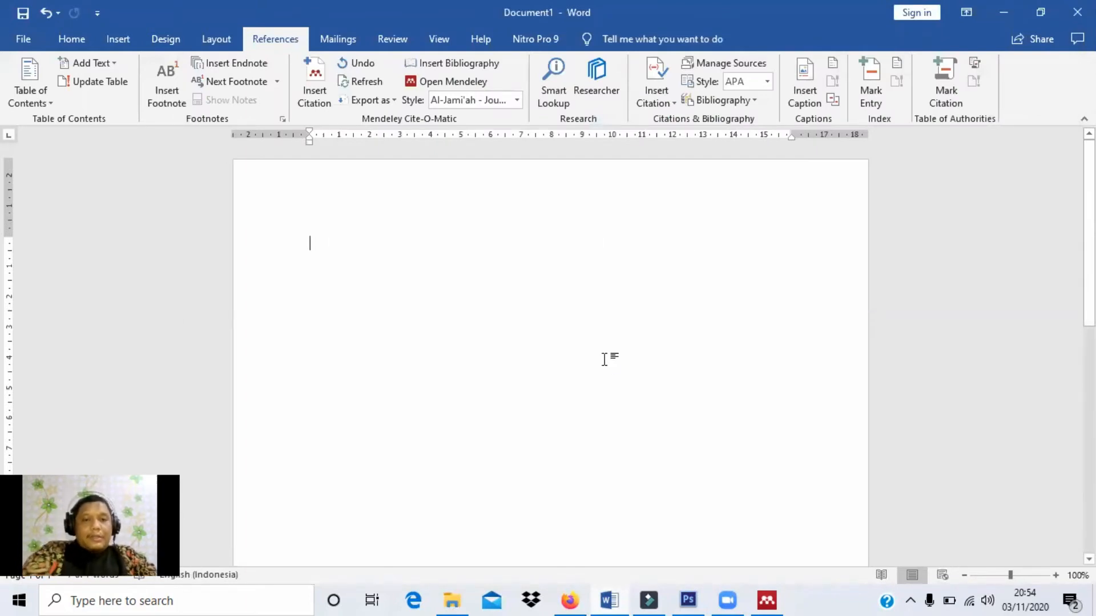
click(768, 599)
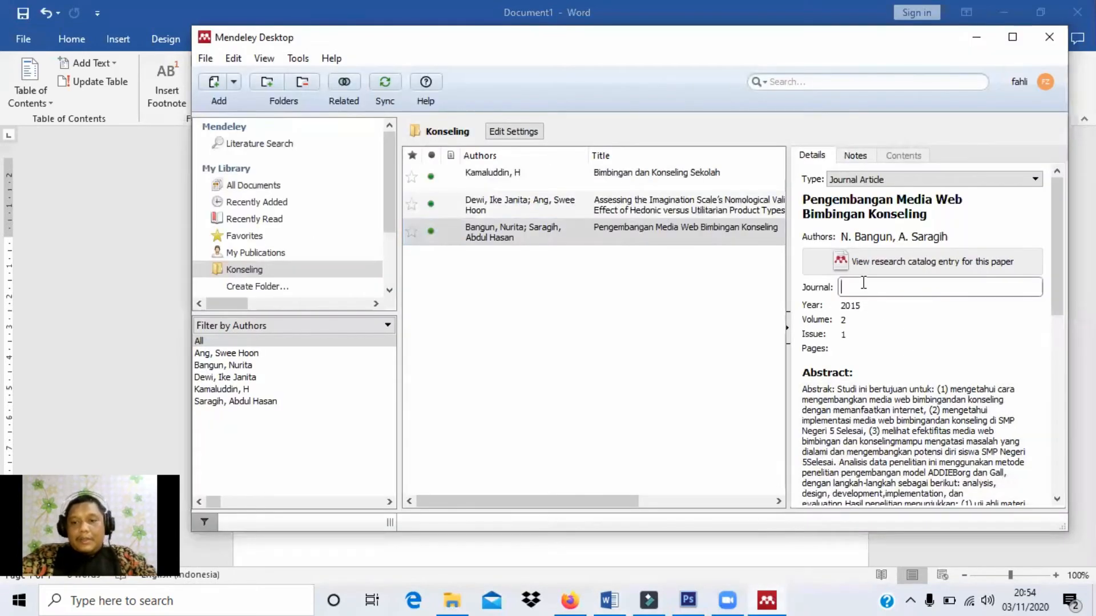
key(ctrl+v)
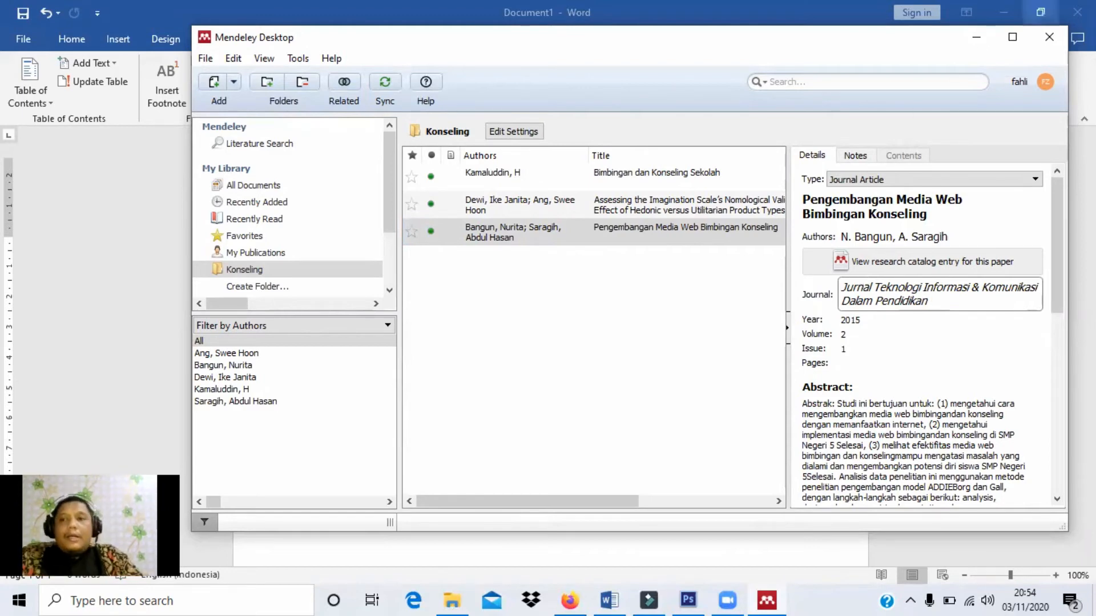
Step: Return from Mendeley Desktop to the blank Word document
click(977, 39)
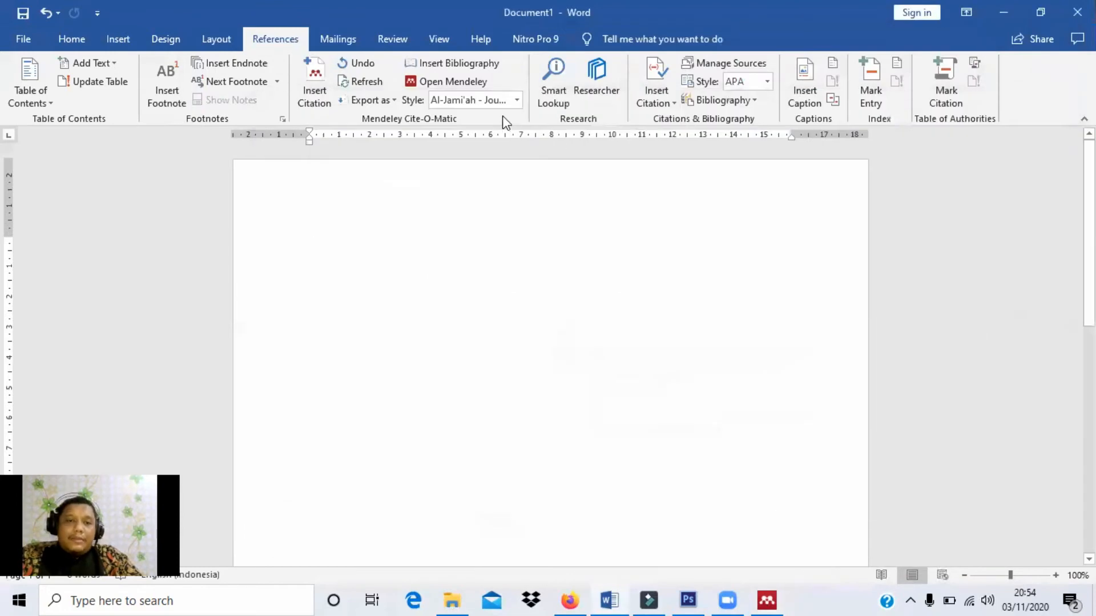
click(518, 99)
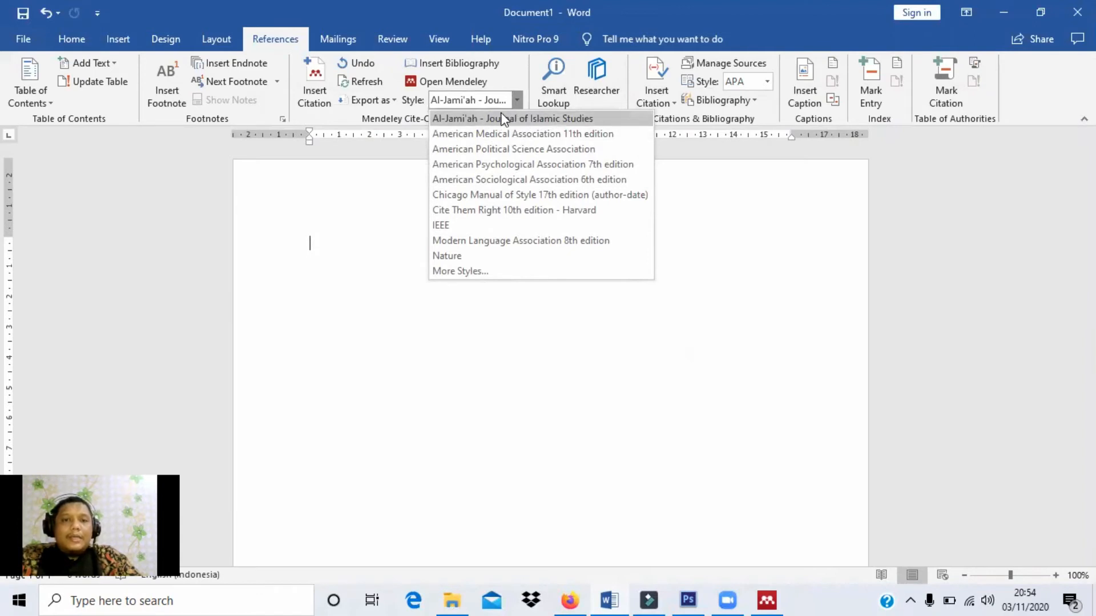
click(471, 269)
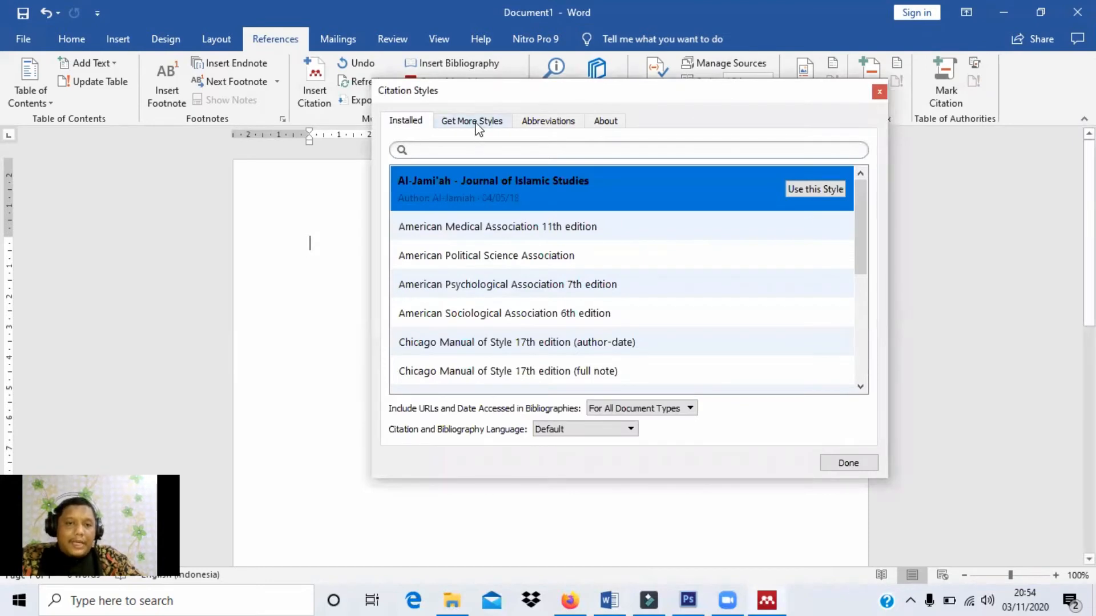
click(879, 91)
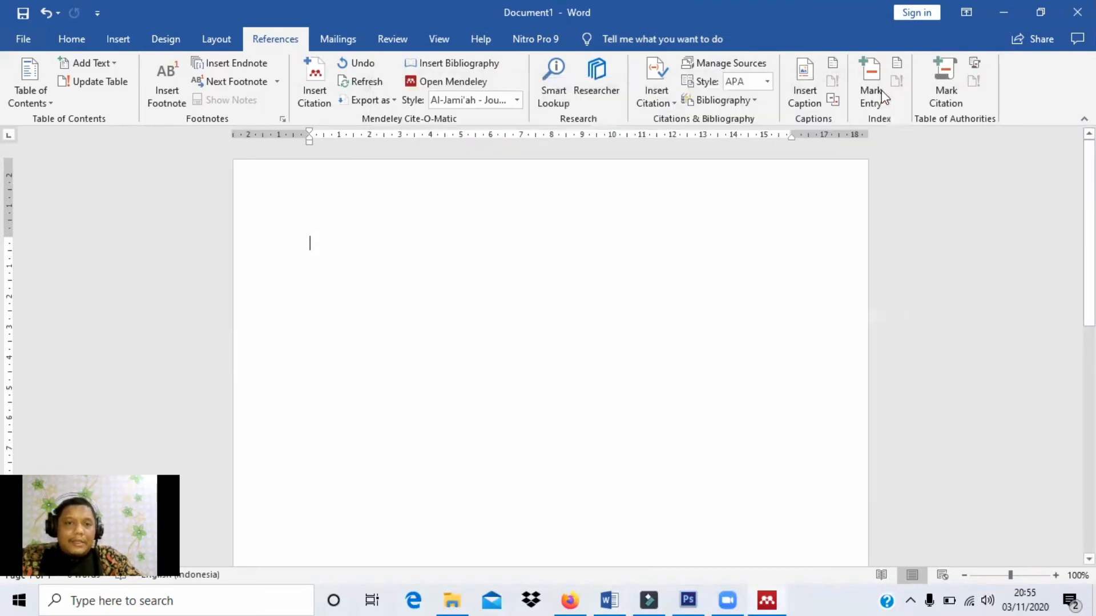
Step: Search Mendeley's downloadable citation styles for "al-" and use Al-Jami'ah - Journal of Islamic Studies
click(518, 101)
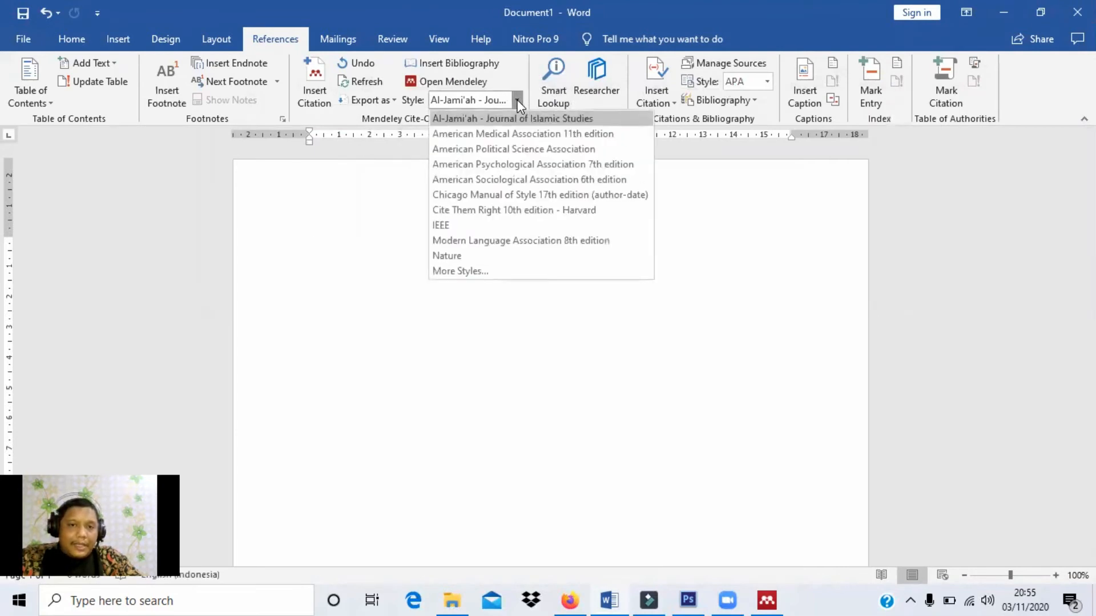
click(460, 271)
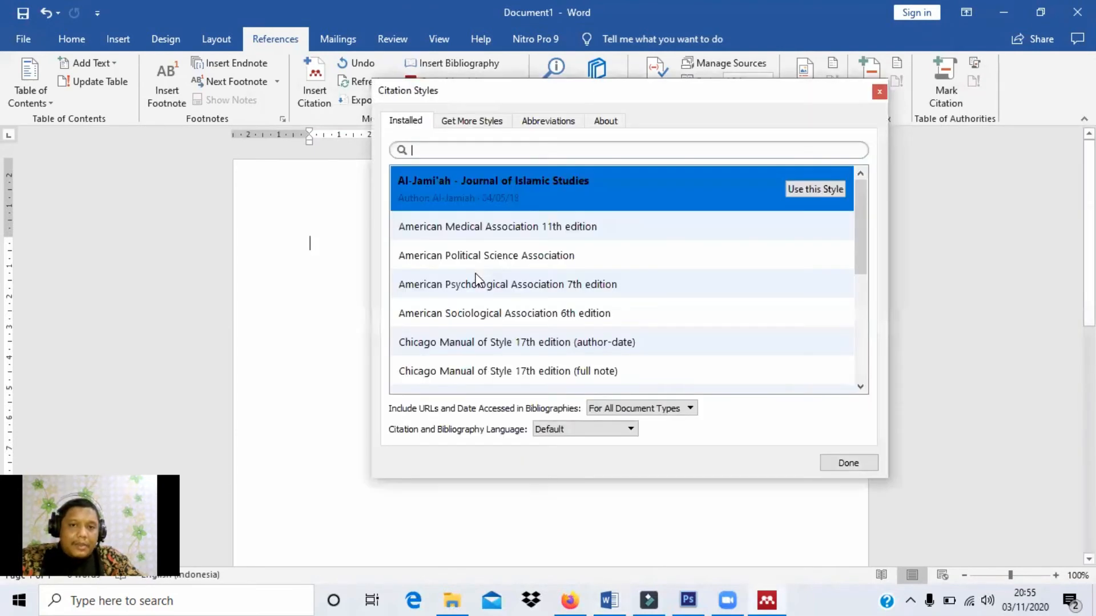
click(478, 122)
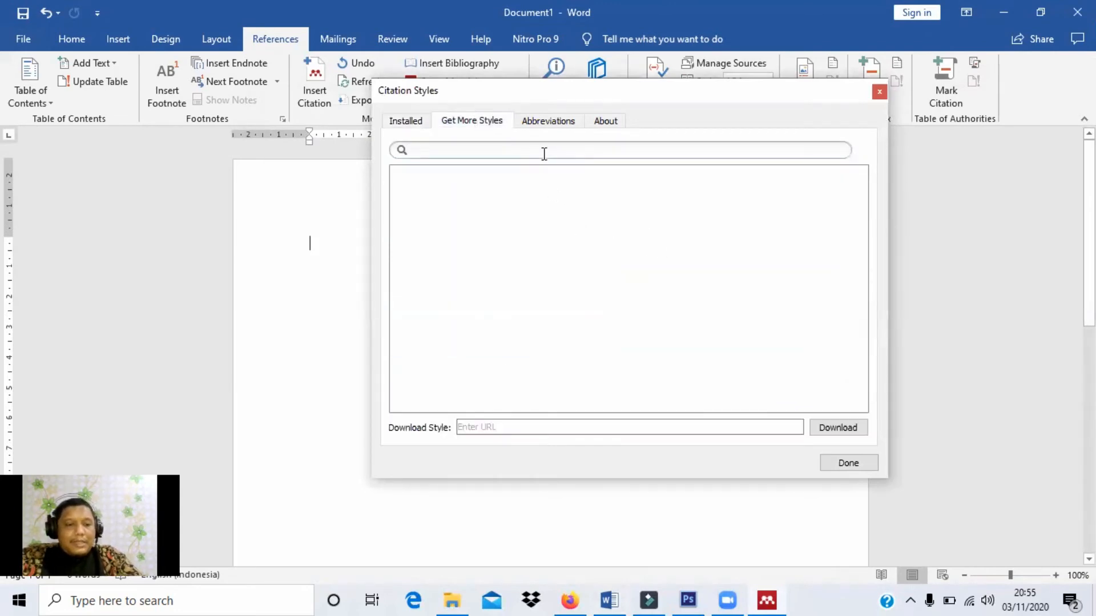
text(al)
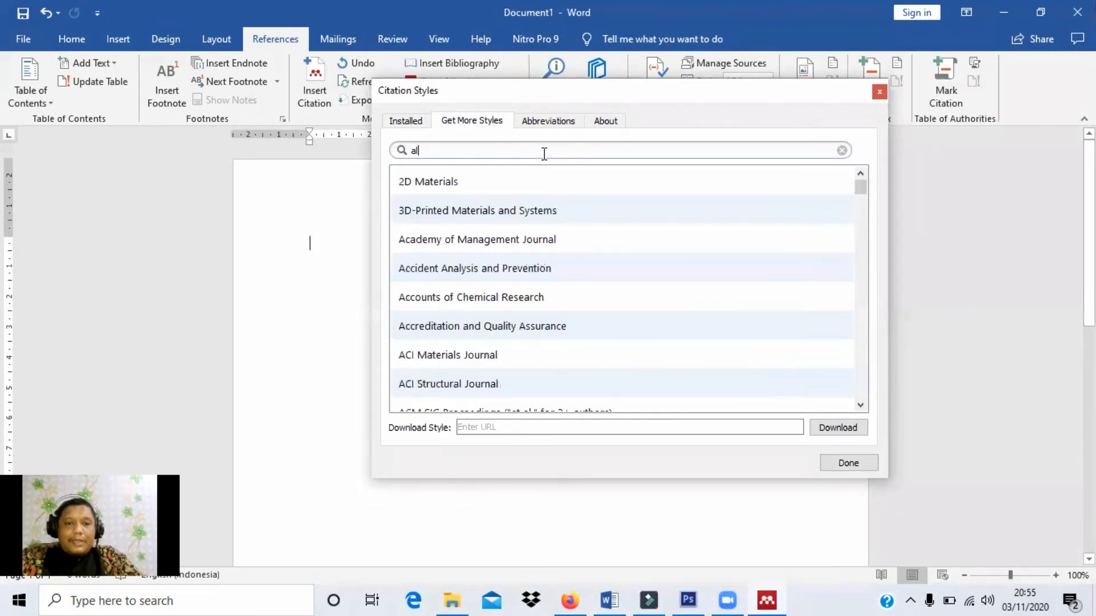
text(-)
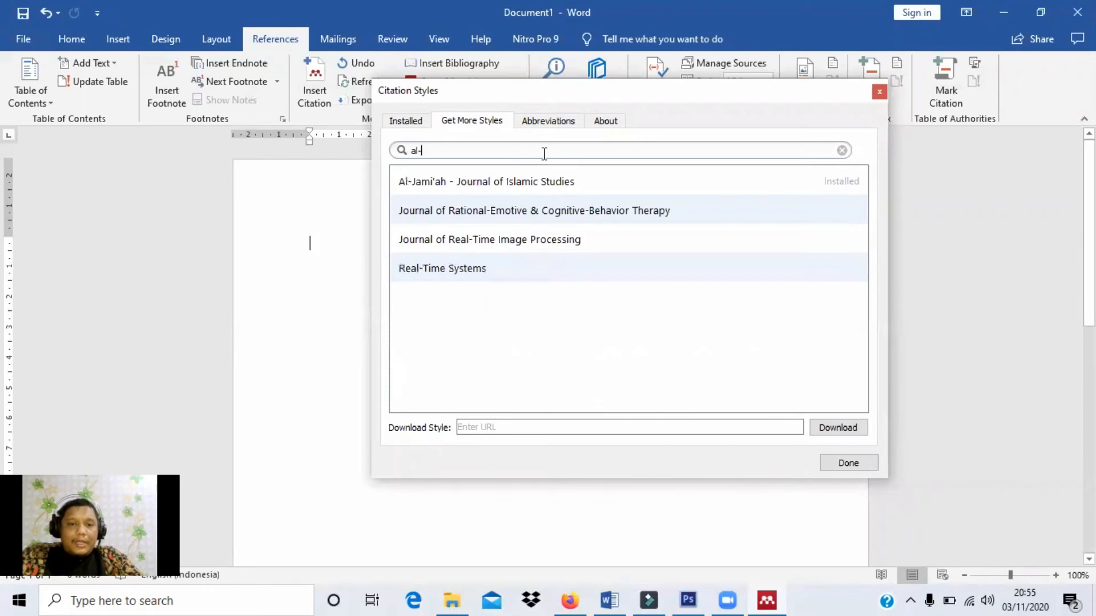
click(539, 182)
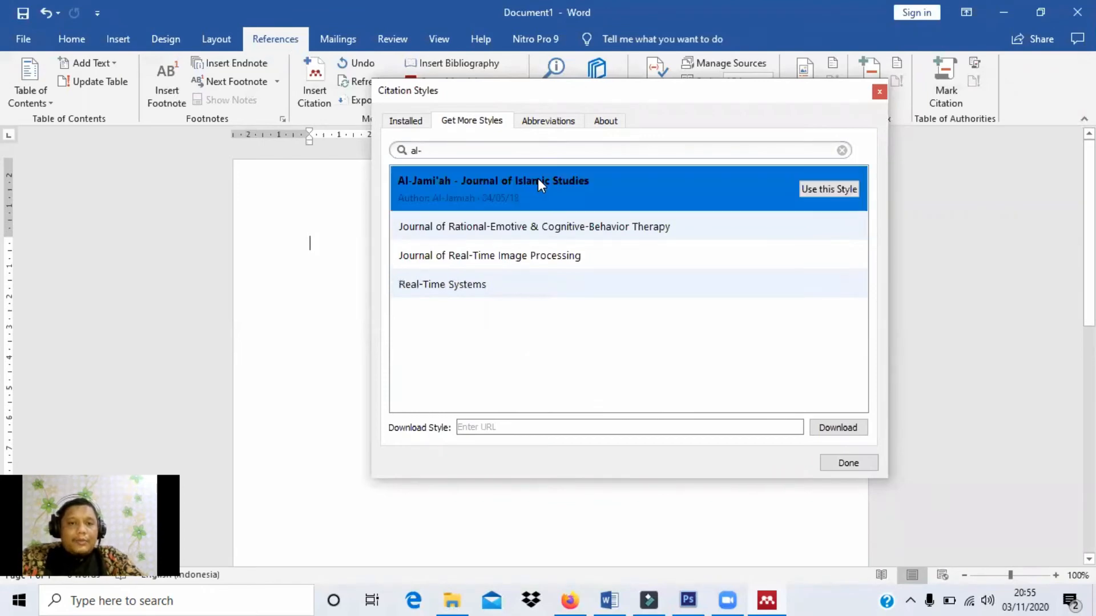
click(836, 192)
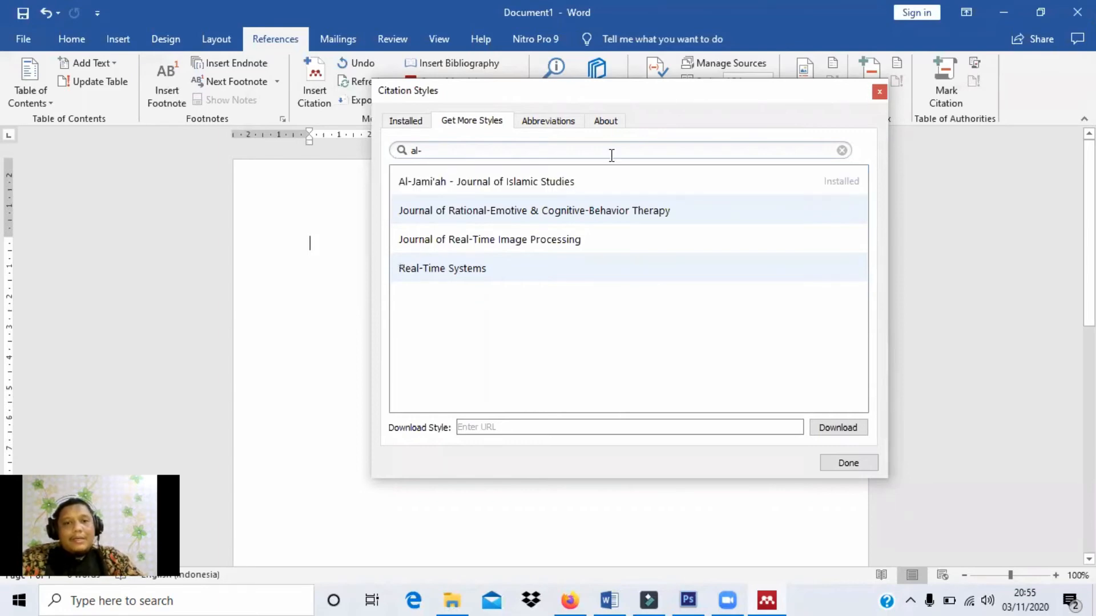
Step: Set Al-Jami'ah - Journal of Islamic Studies as the active style among the installed citation styles and close the style manager
click(408, 126)
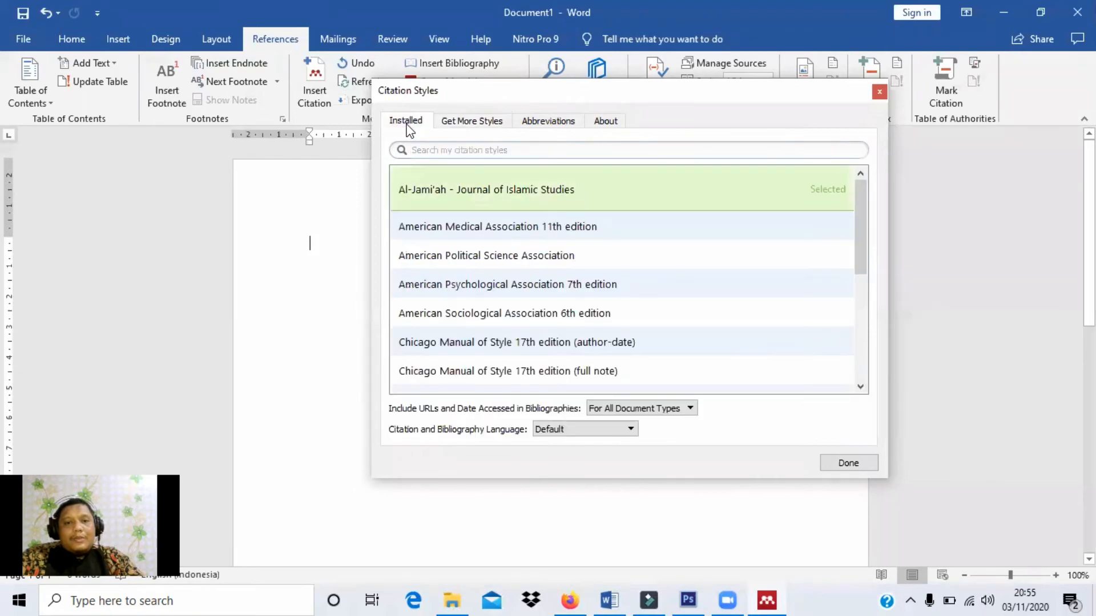
click(565, 180)
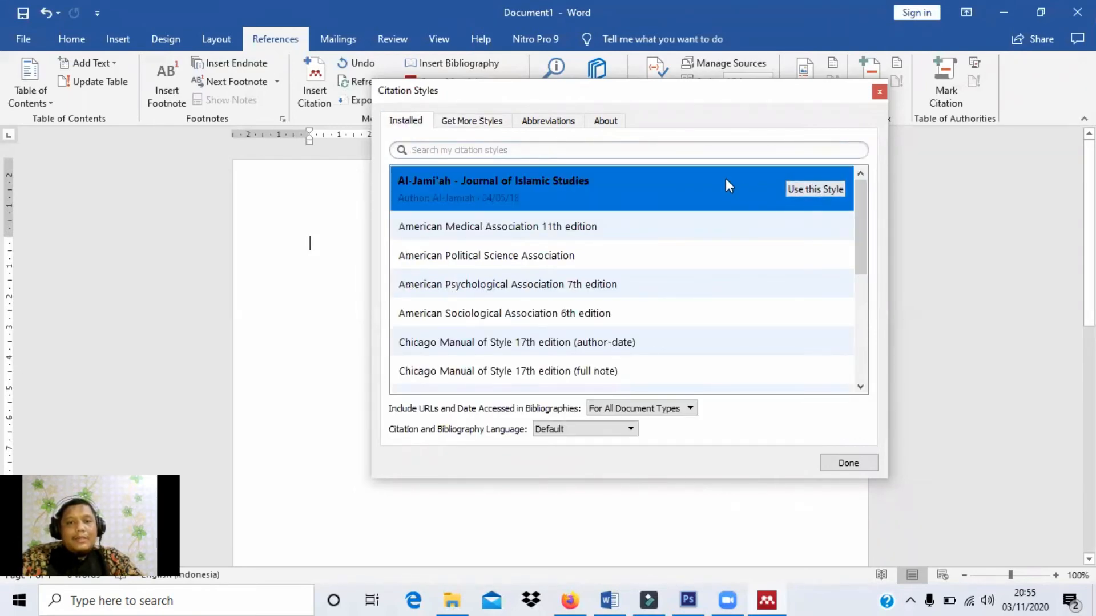
click(460, 124)
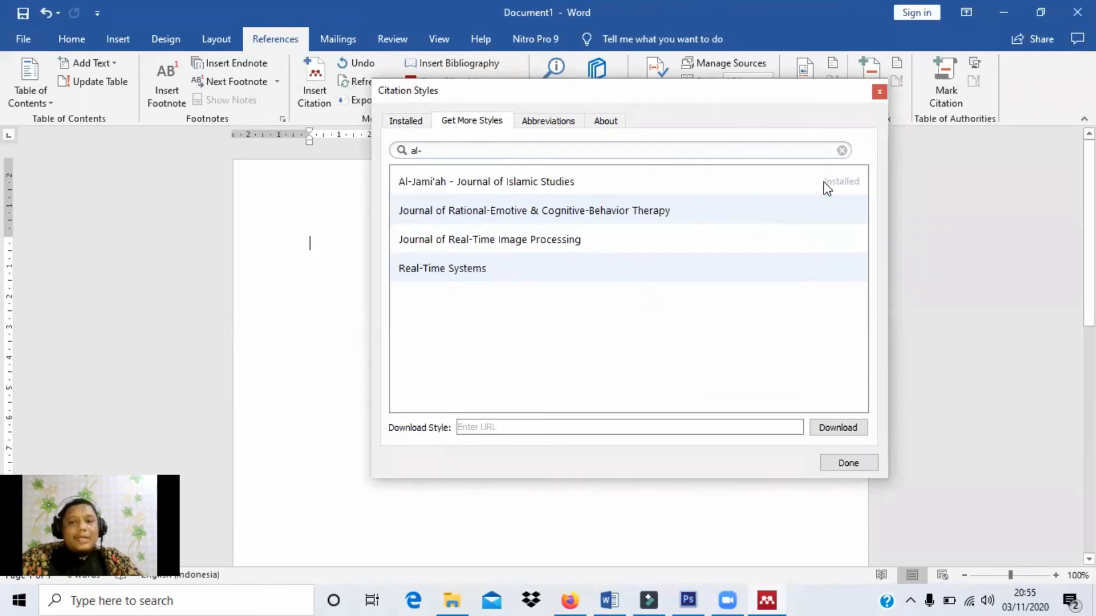
click(406, 120)
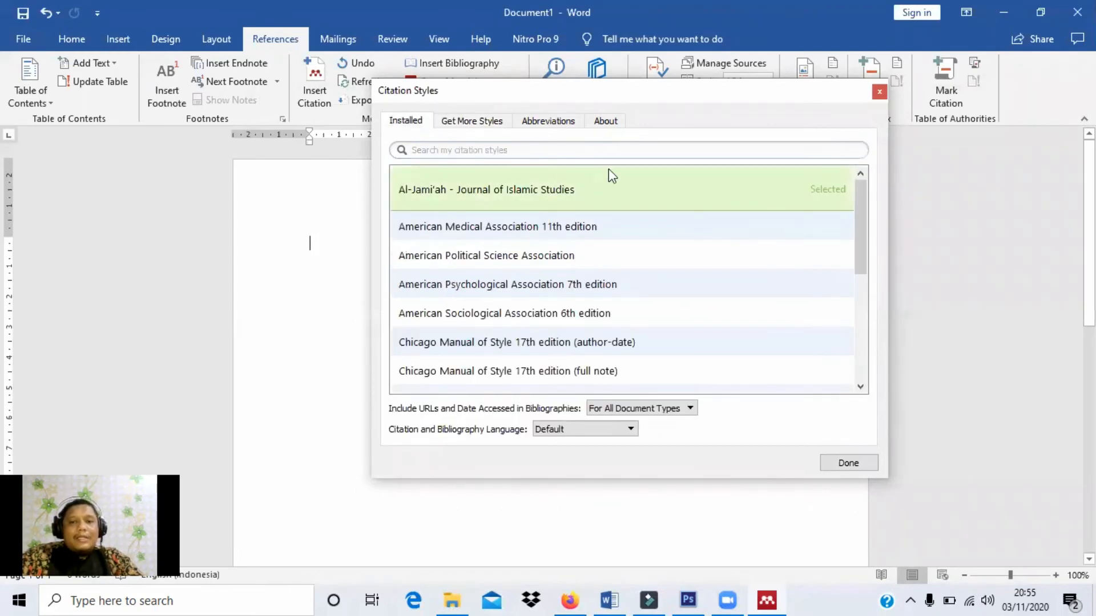
click(718, 190)
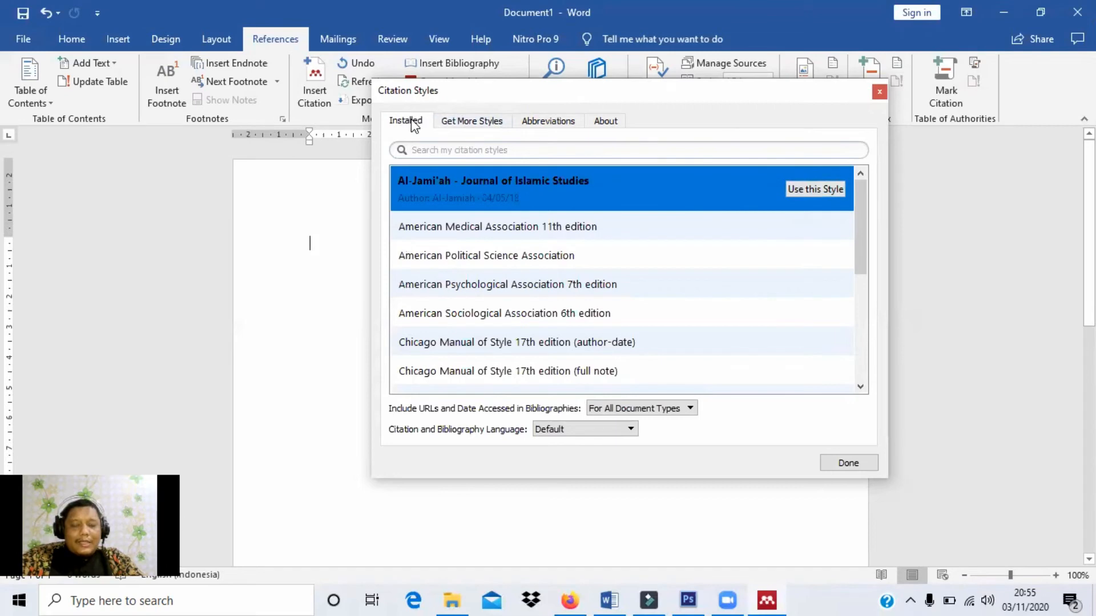
click(803, 190)
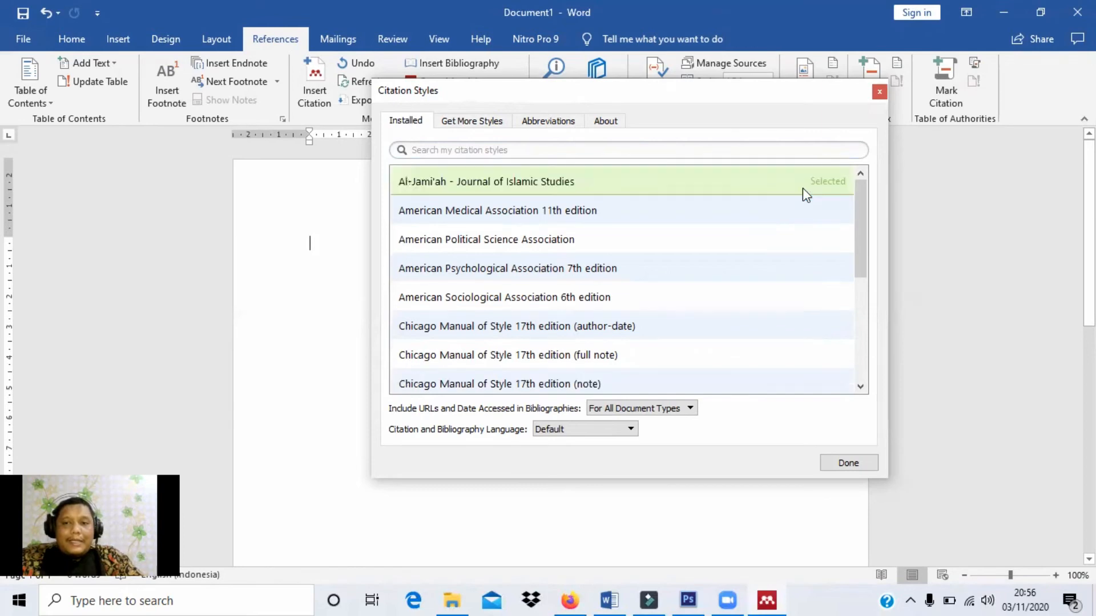
click(855, 462)
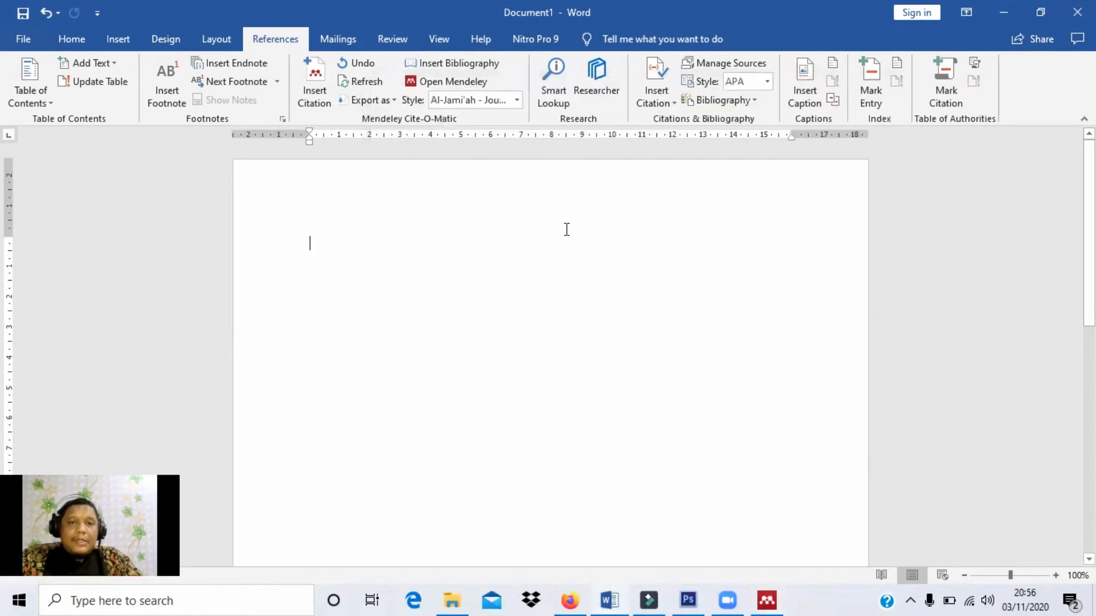
Step: Write the sentence "Konseling mampu menjadikan klien lebih mandiri" in the document
click(515, 100)
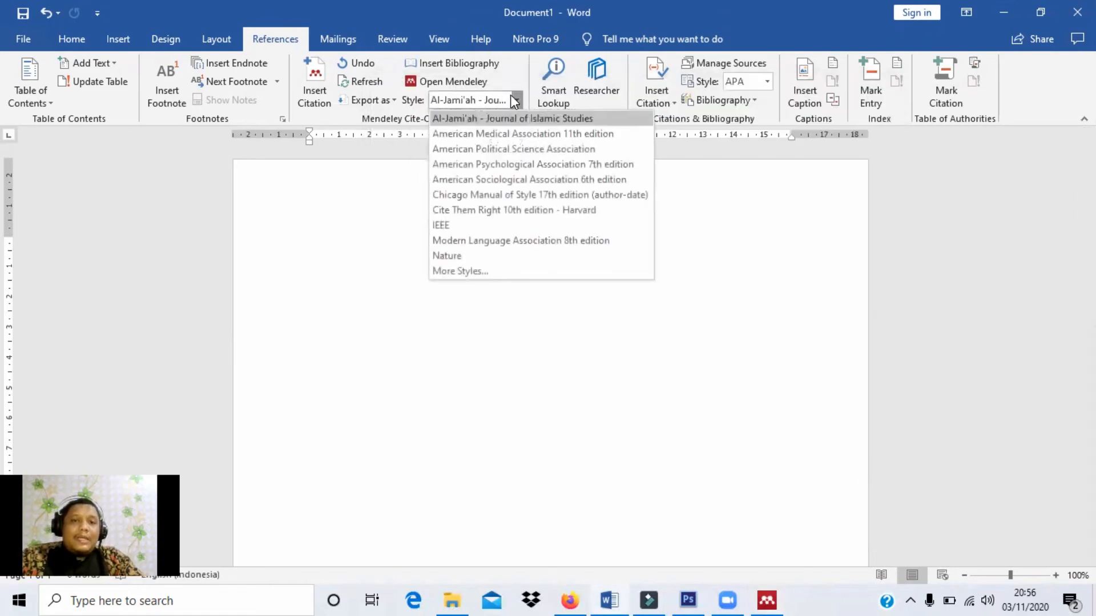
click(340, 216)
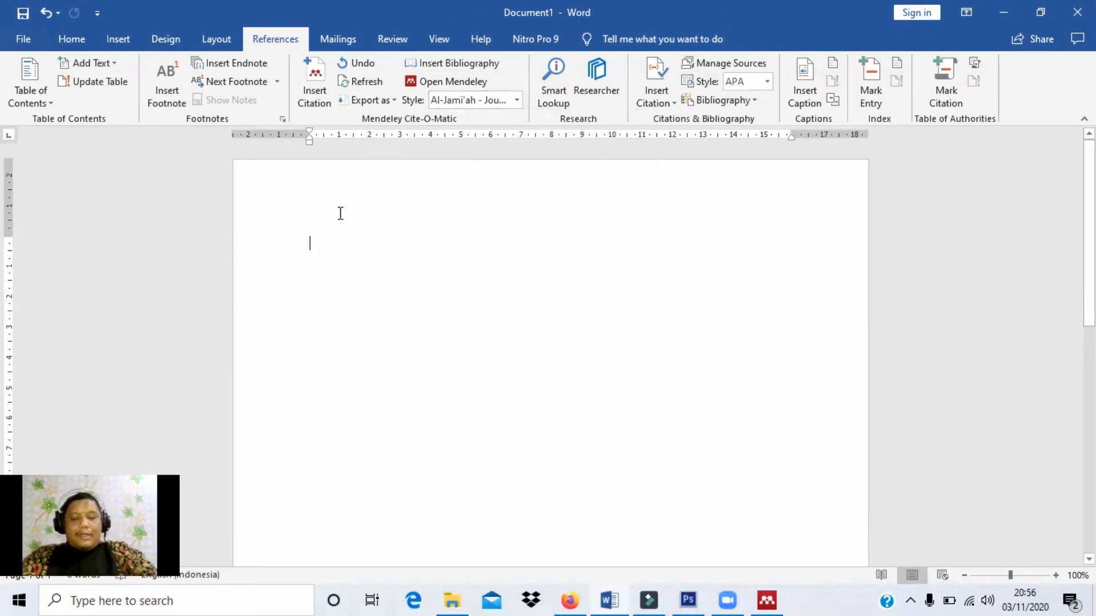
text(konsel)
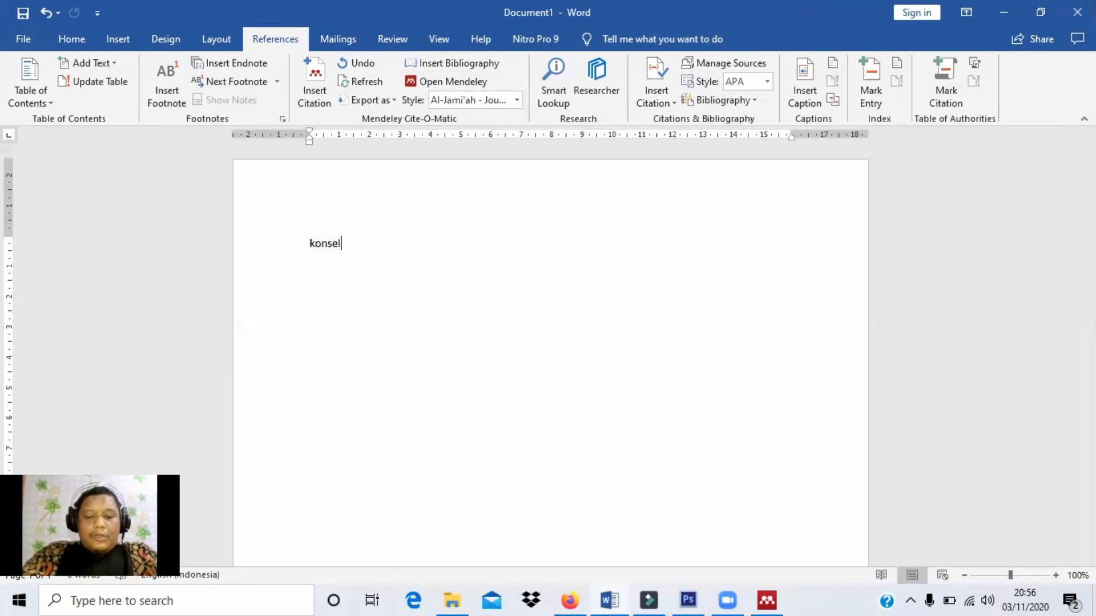
text(ing mampu )
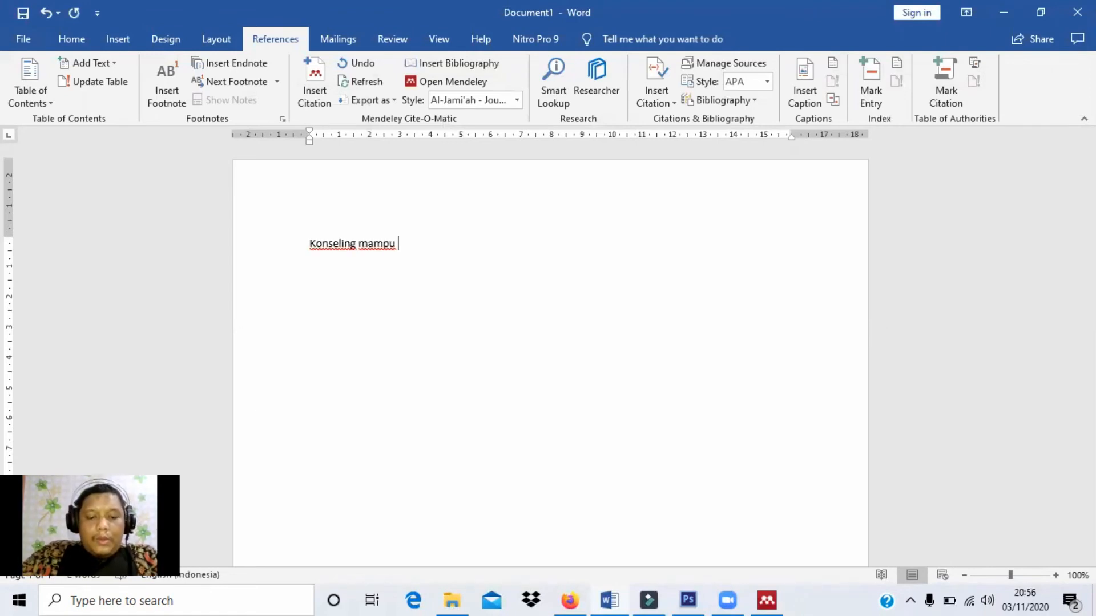
text(menjadikan klien)
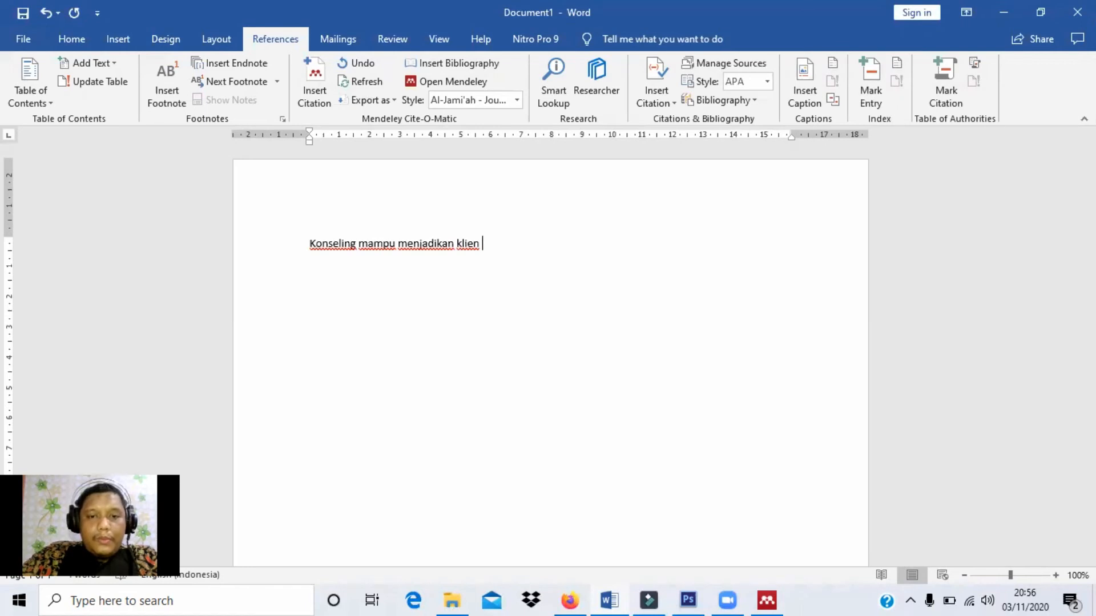
text(lebih mandiri)
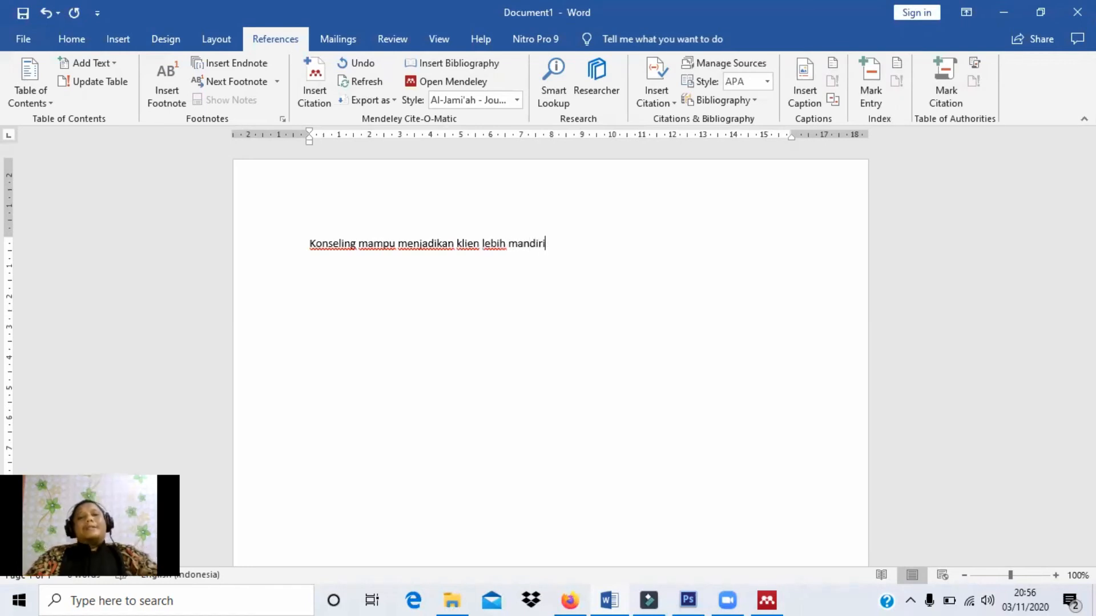
Step: Cite the "Bimbingan dan Konseling Sekolah" reference from Mendeley at the end of the sentence and check its footnote
click(302, 69)
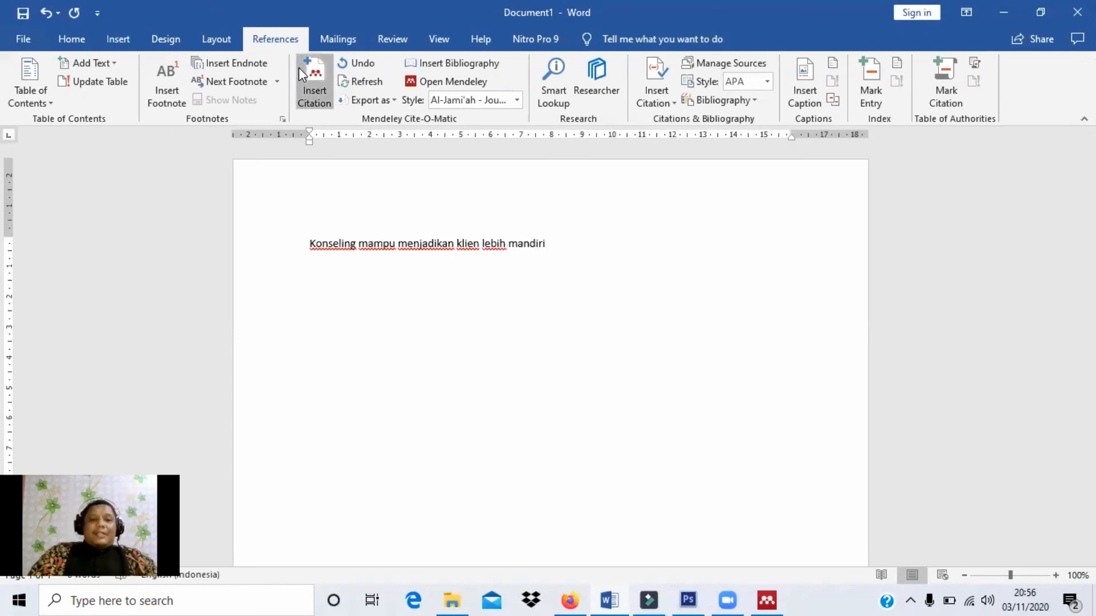
click(692, 301)
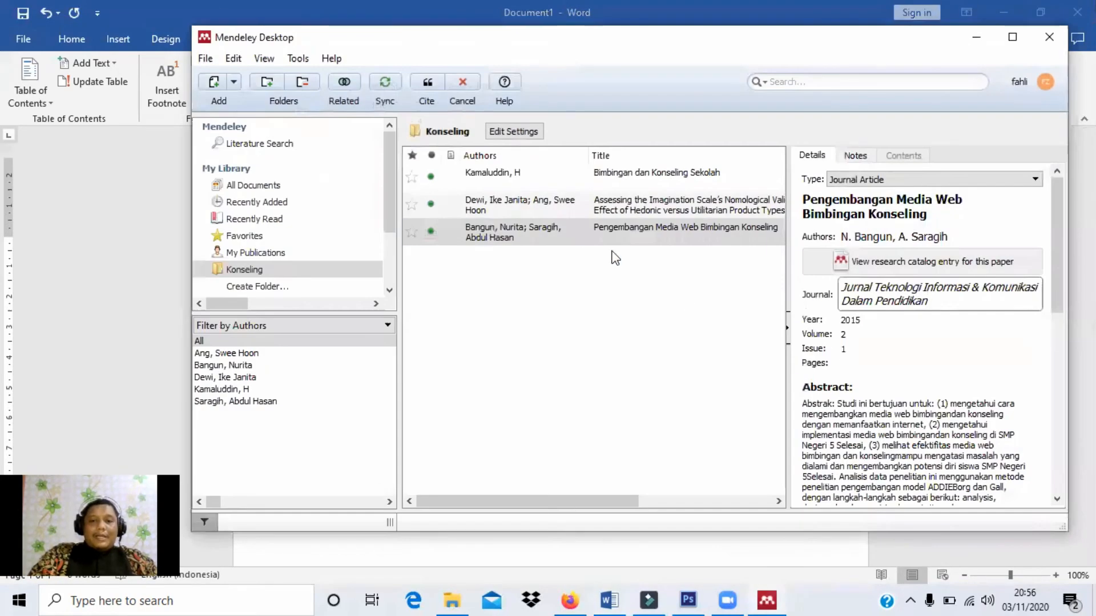
click(477, 174)
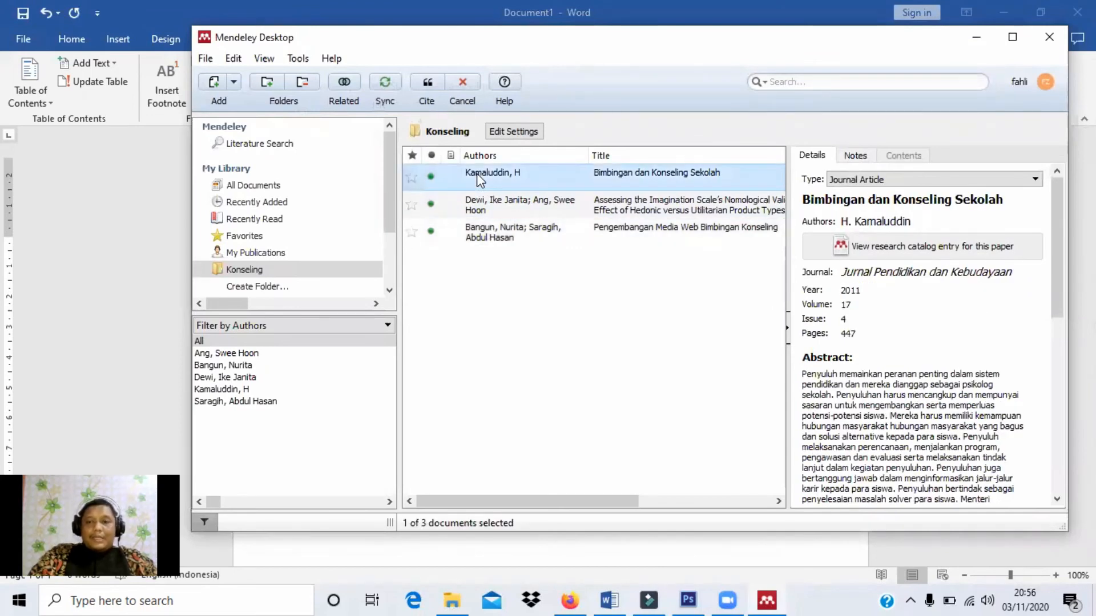
click(420, 83)
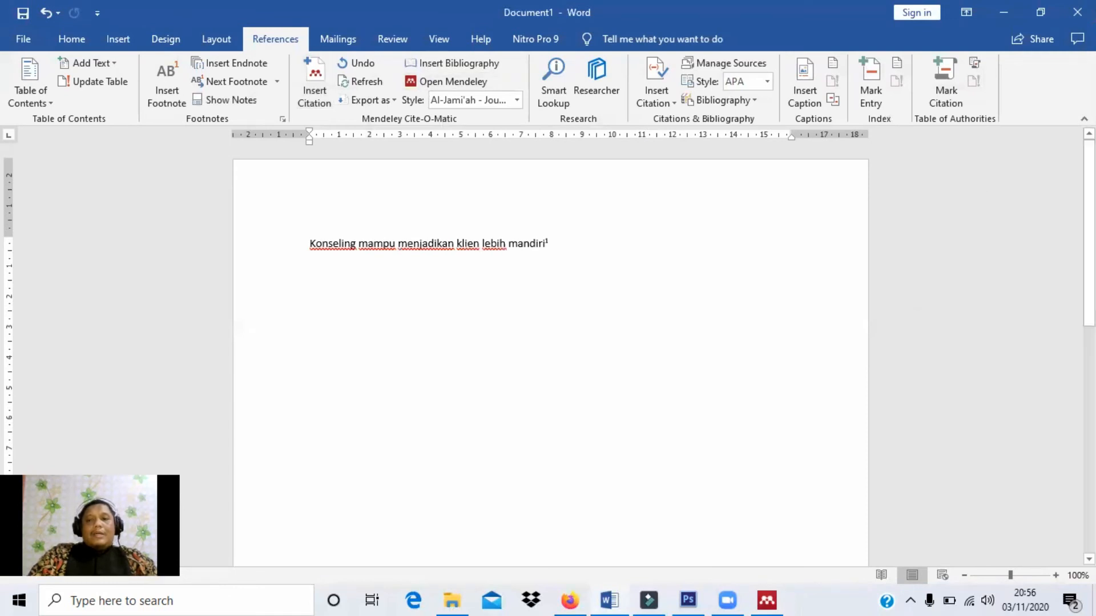
drag(1090, 200, 1089, 414)
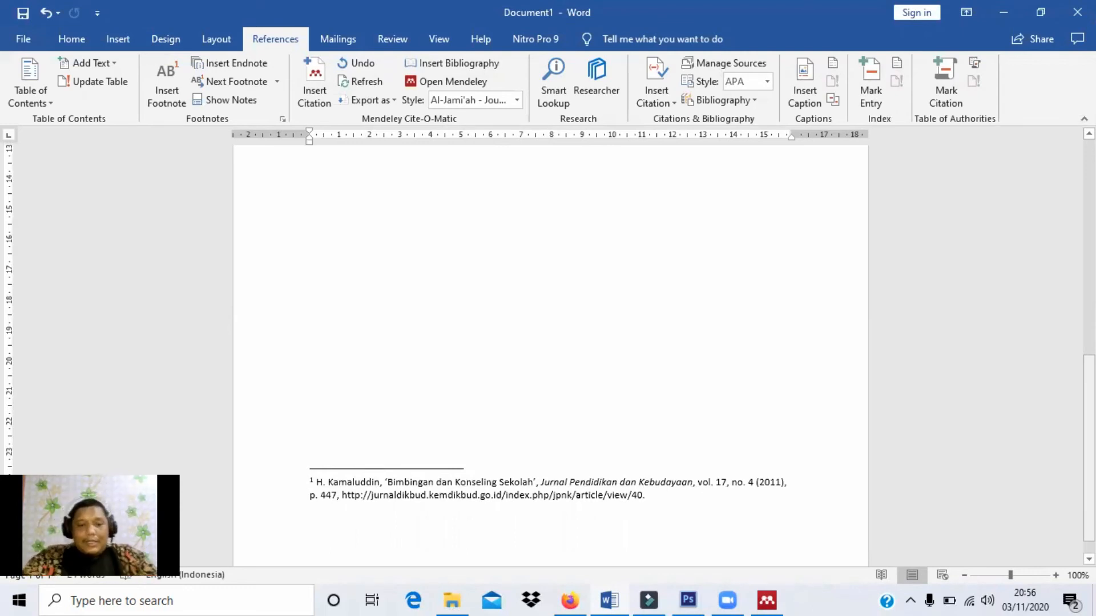
scroll(550, 356, up, 10)
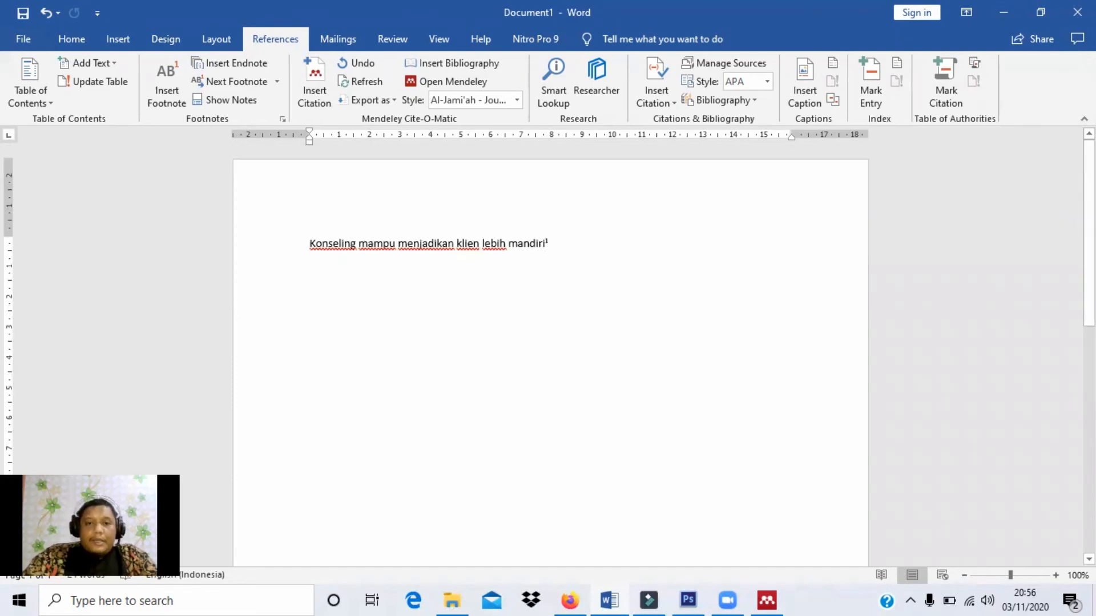
Step: Try the American Psychological Association 7th edition citation style on the selected sentence and undo the citation change
key(ctrl+a)
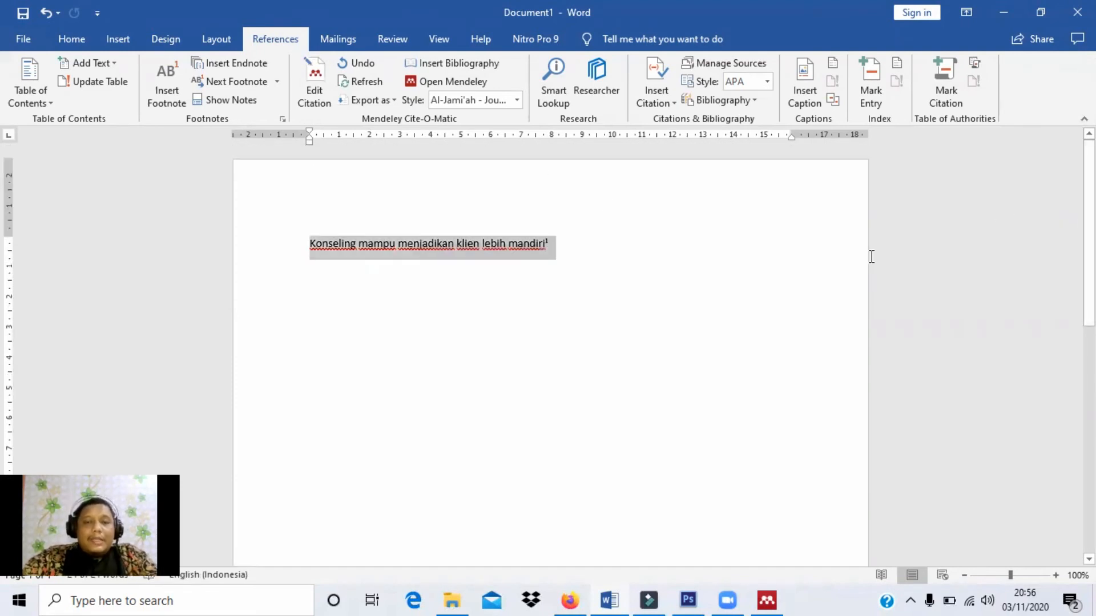
click(518, 100)
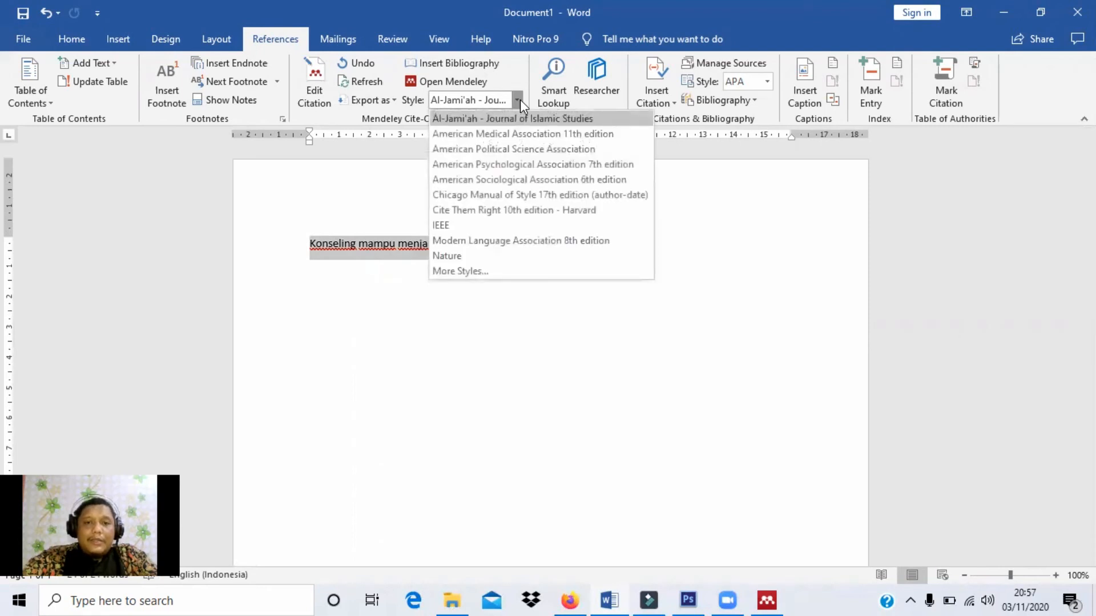
click(784, 310)
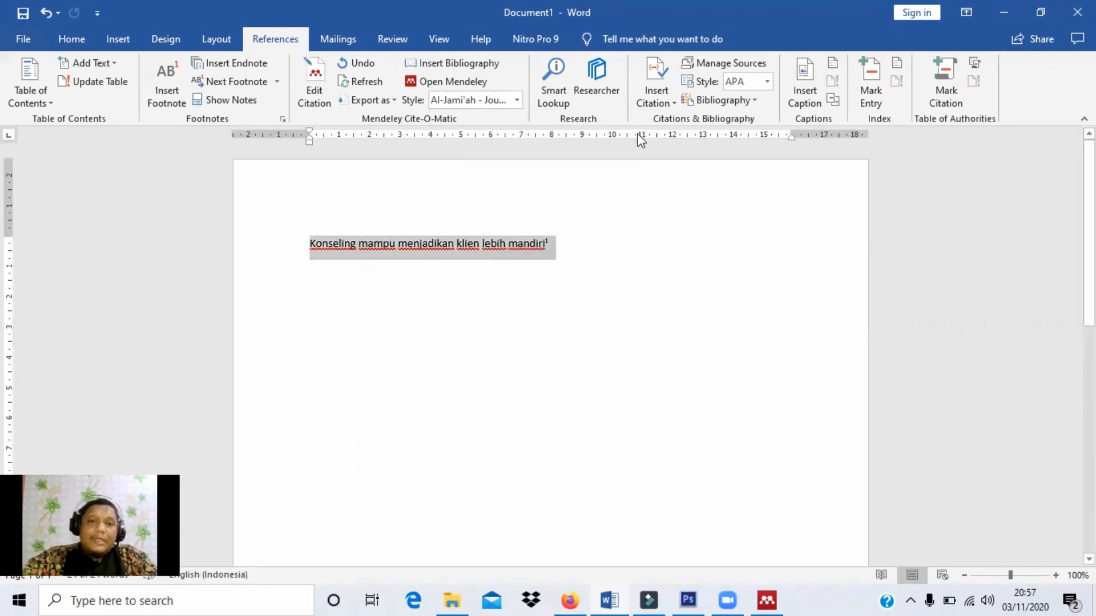
click(517, 101)
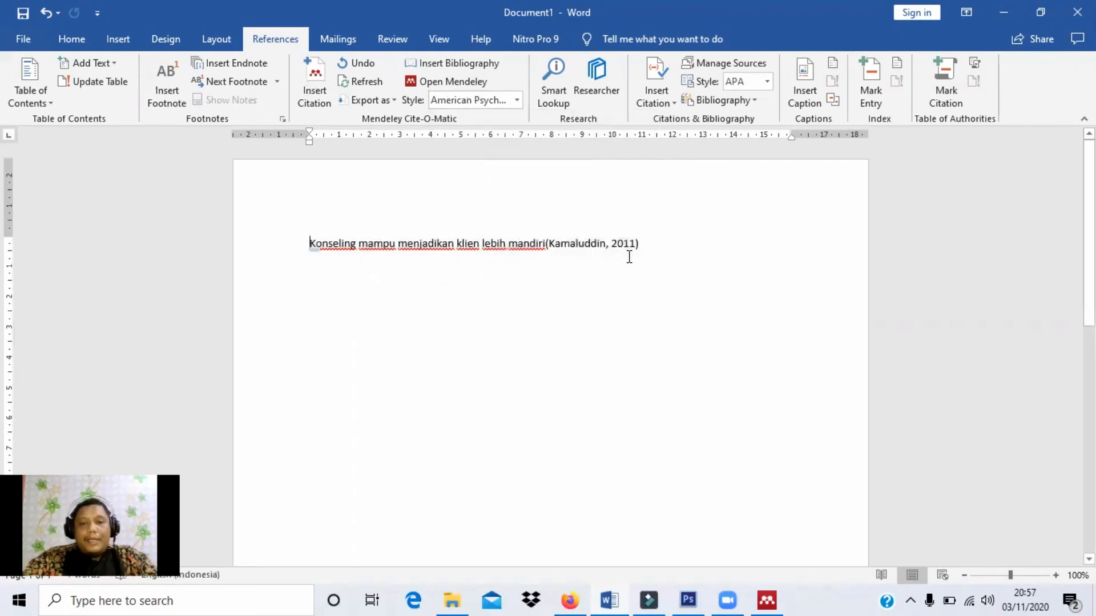
key(ctrl+z)
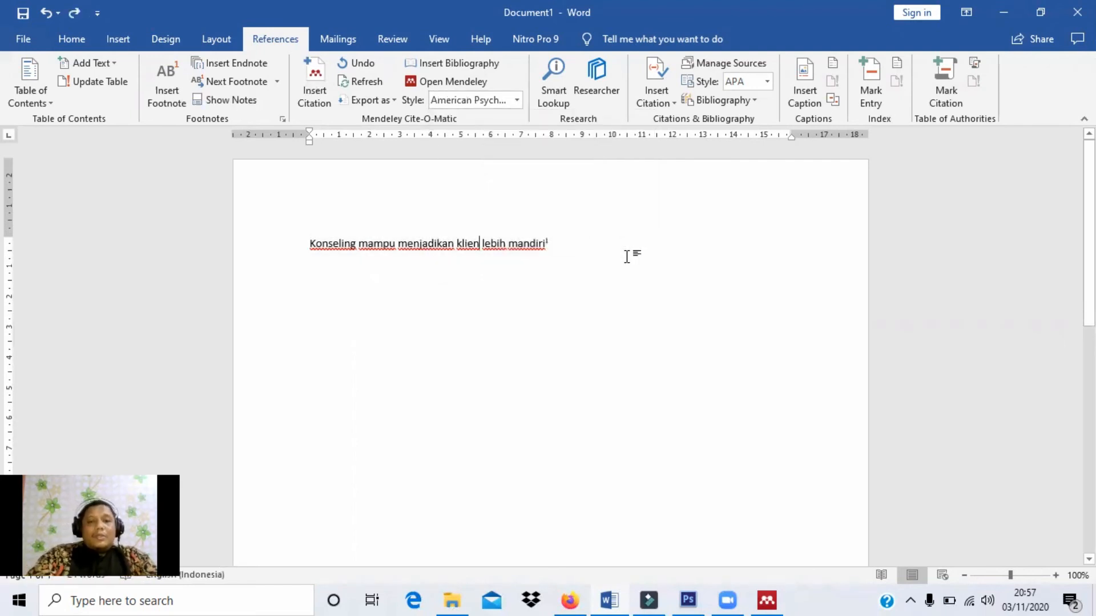
Step: Add the heading "Daftar Pustaka" two lines below the cited sentence and insert the Mendeley bibliography under it
key(Return)
key(Return)
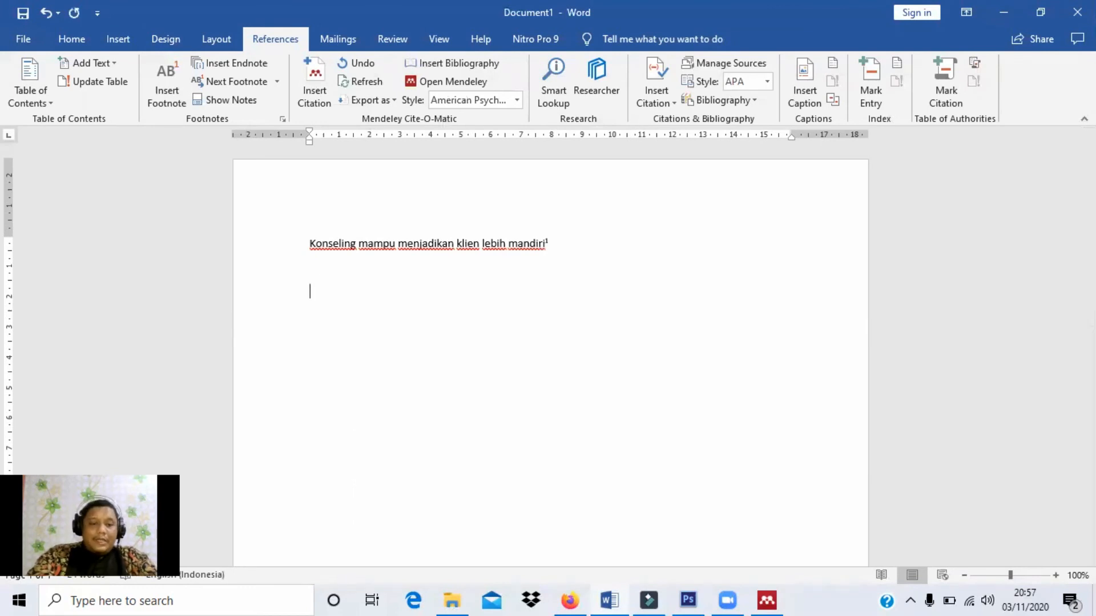
text(daftar)
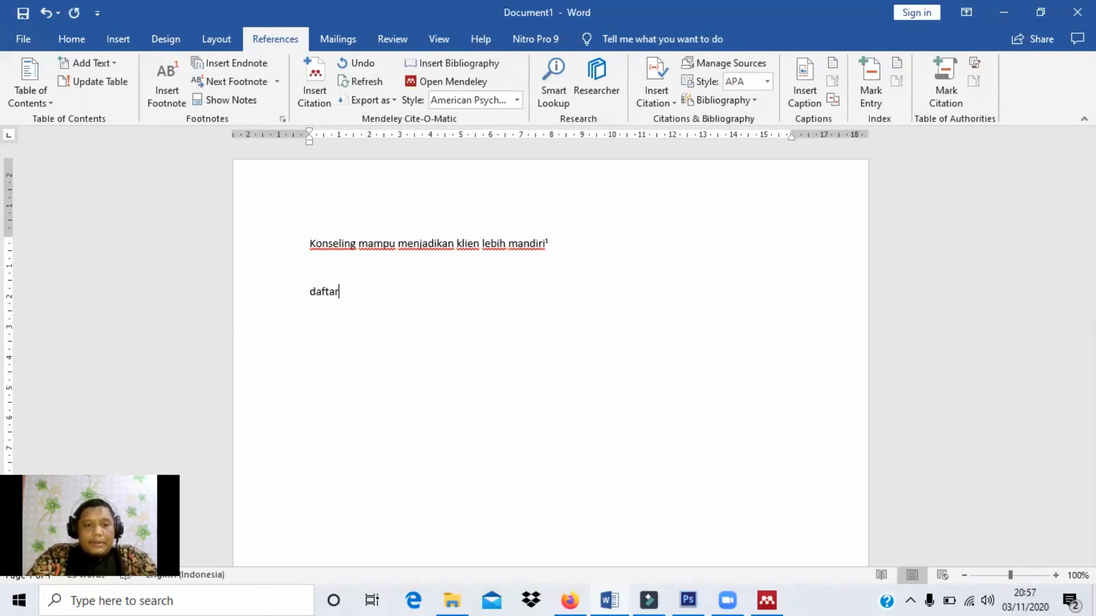
key(Home)
key(Delete)
text(D)
key(End)
text(Pustaka)
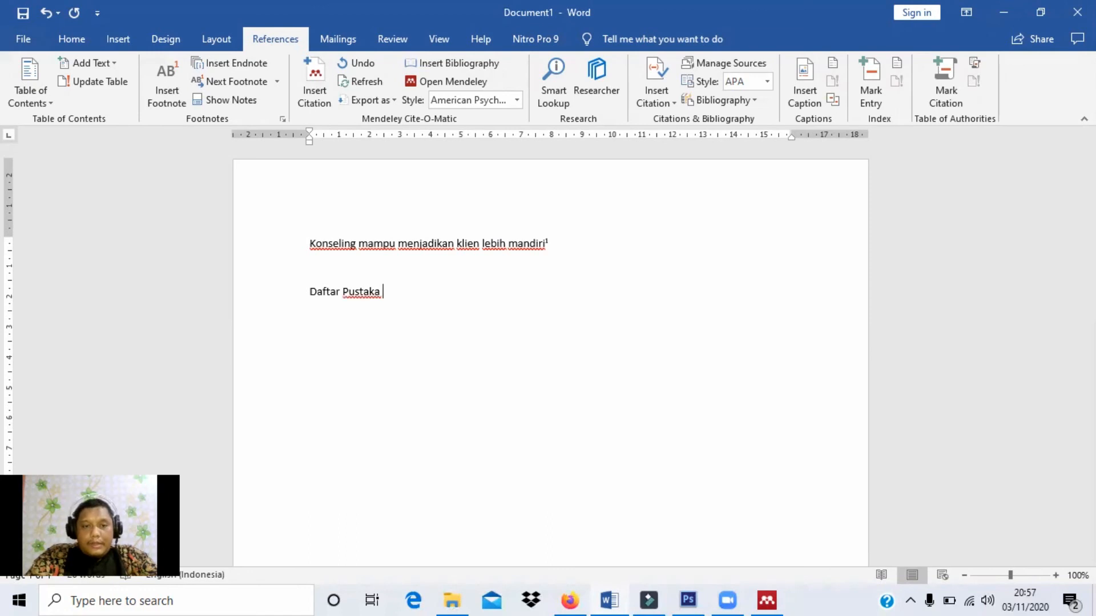
key(Return)
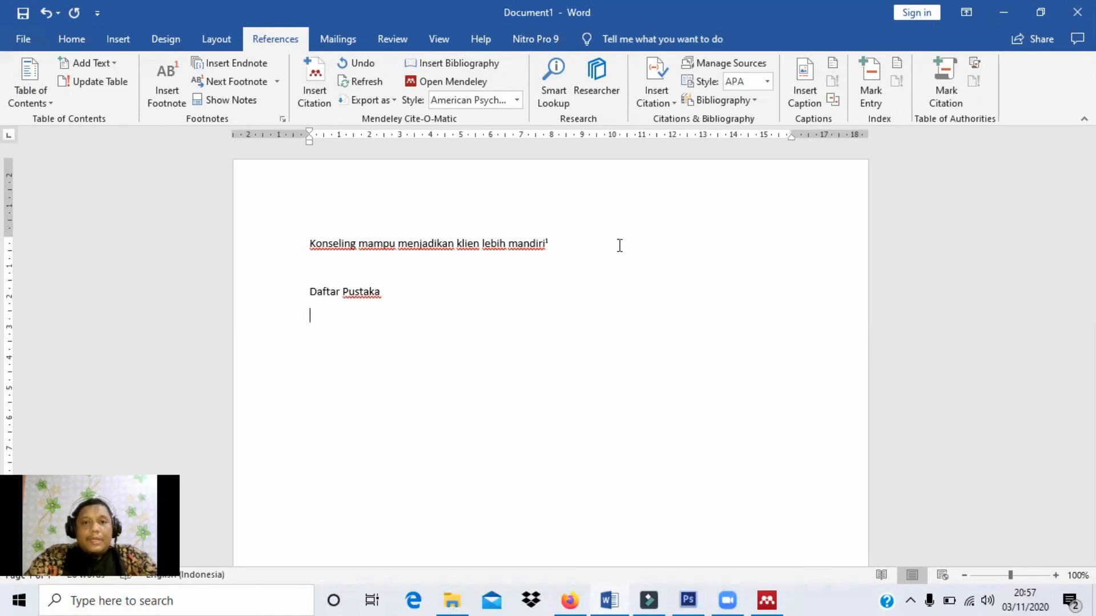
click(459, 64)
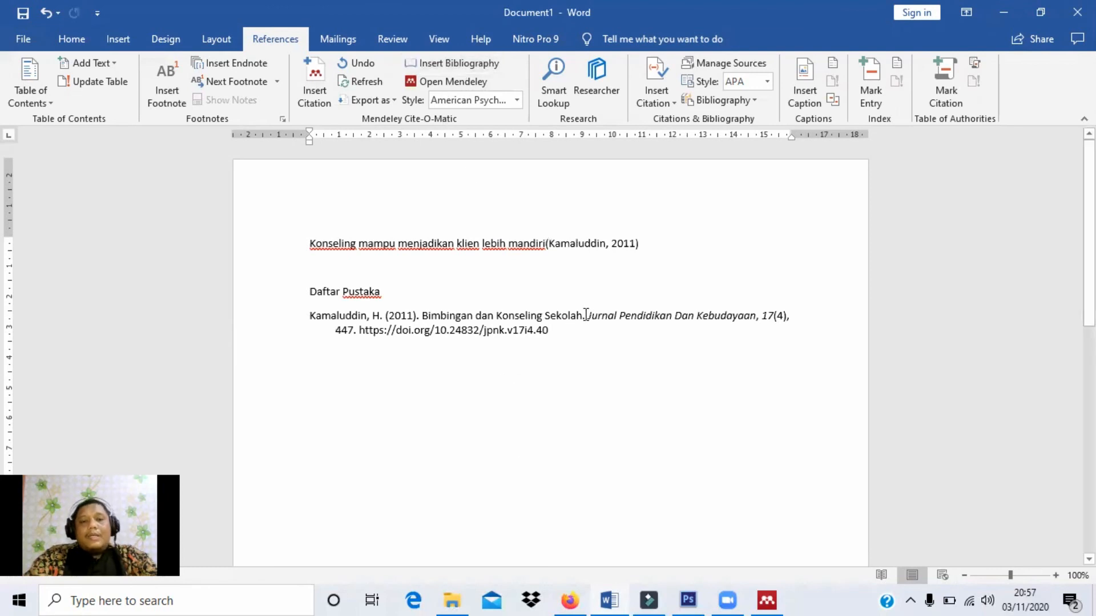
Step: Switch the Mendeley citation style to Al-Jami'ah - Journal of Islamic Studies with the cited sentence selected
click(672, 240)
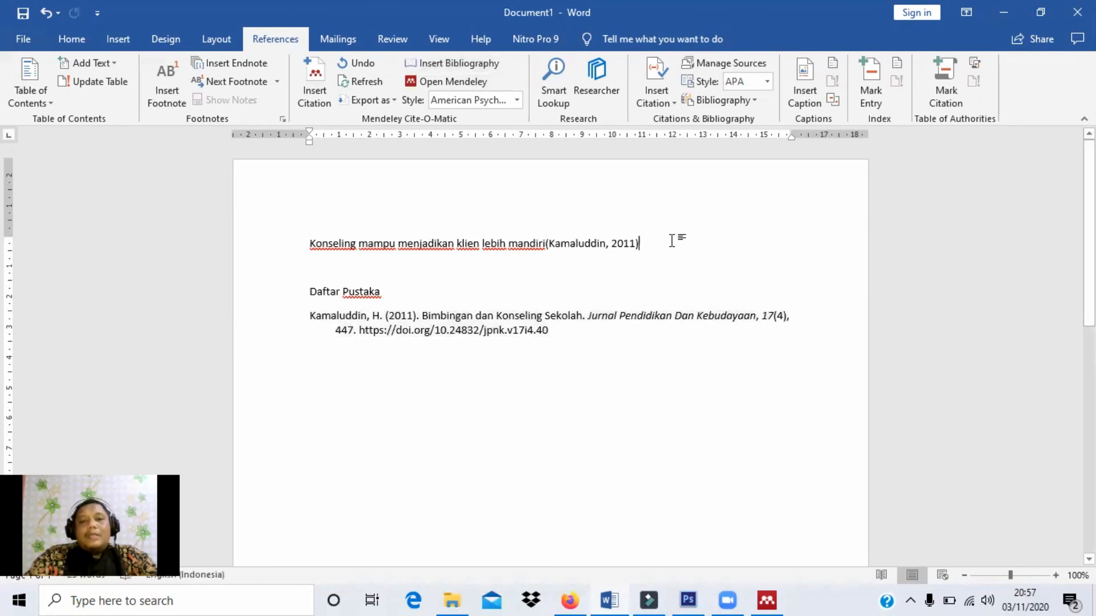
drag(312, 268, 309, 245)
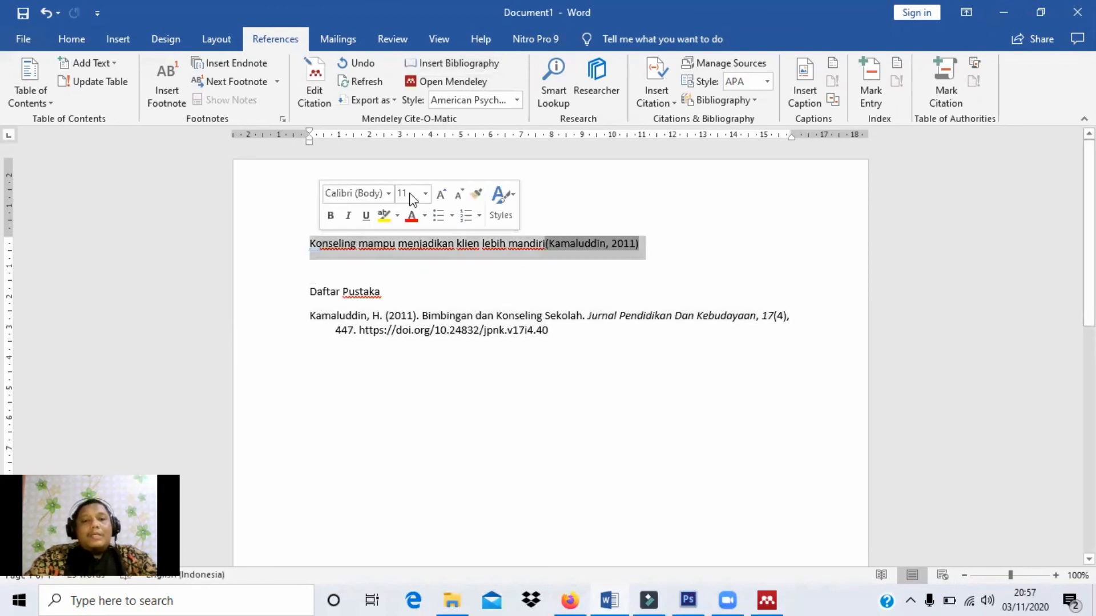
click(504, 101)
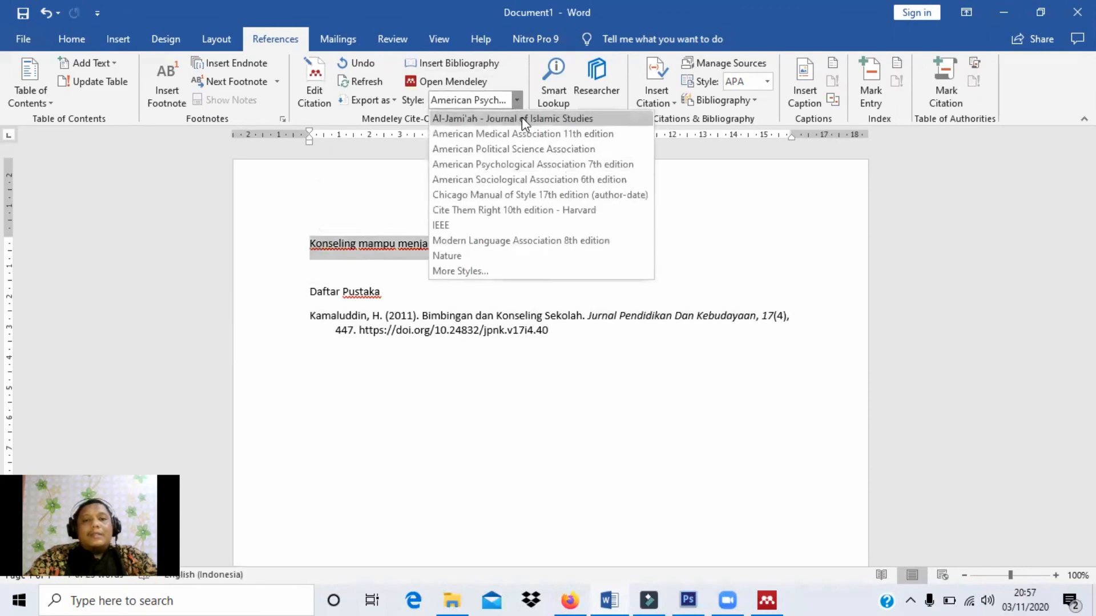
click(522, 117)
click(667, 276)
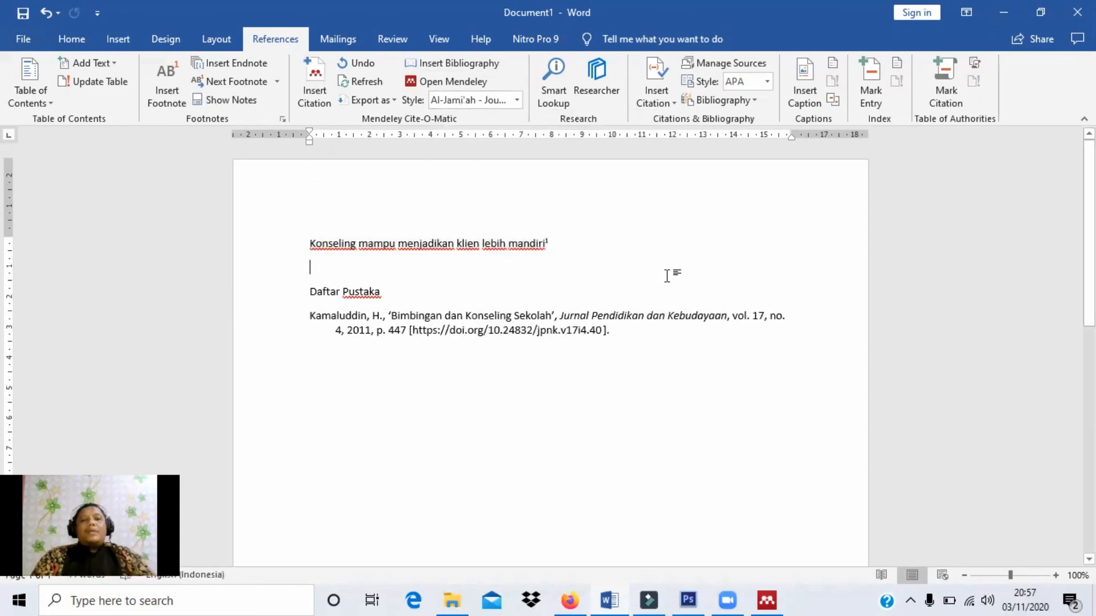